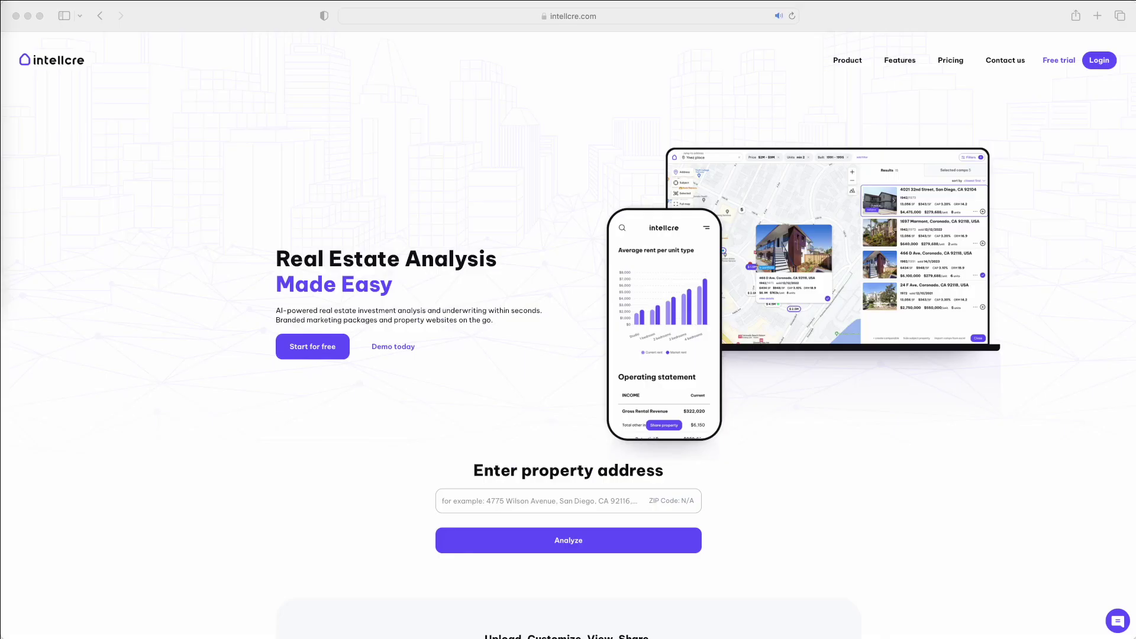
pyautogui.scroll(-1, 920, 415)
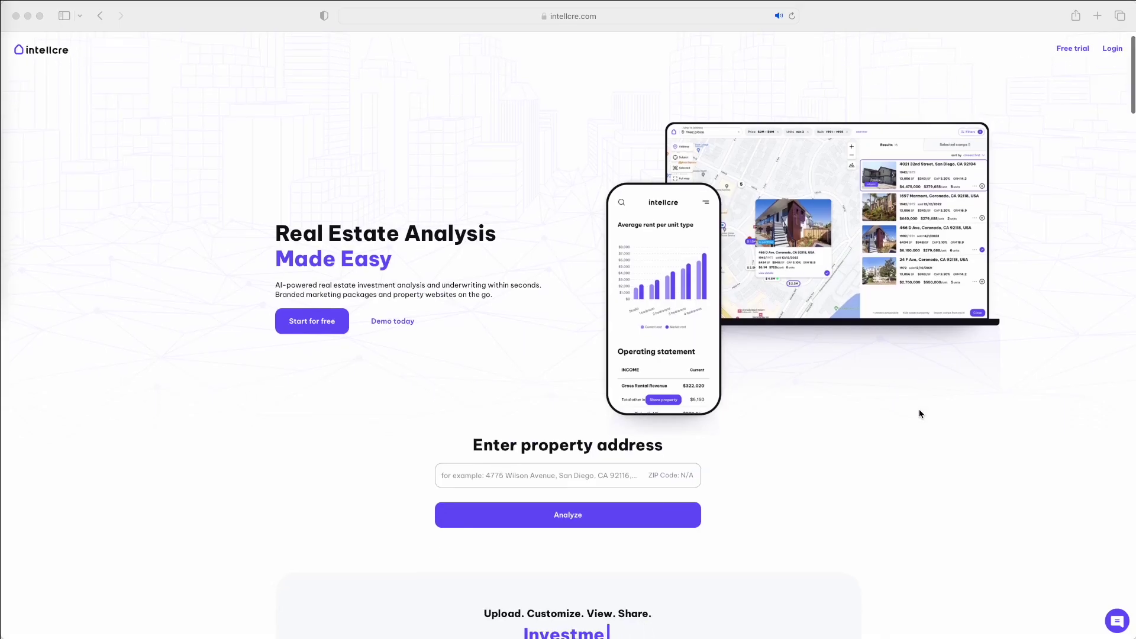
pyautogui.scroll(-2, 919, 409)
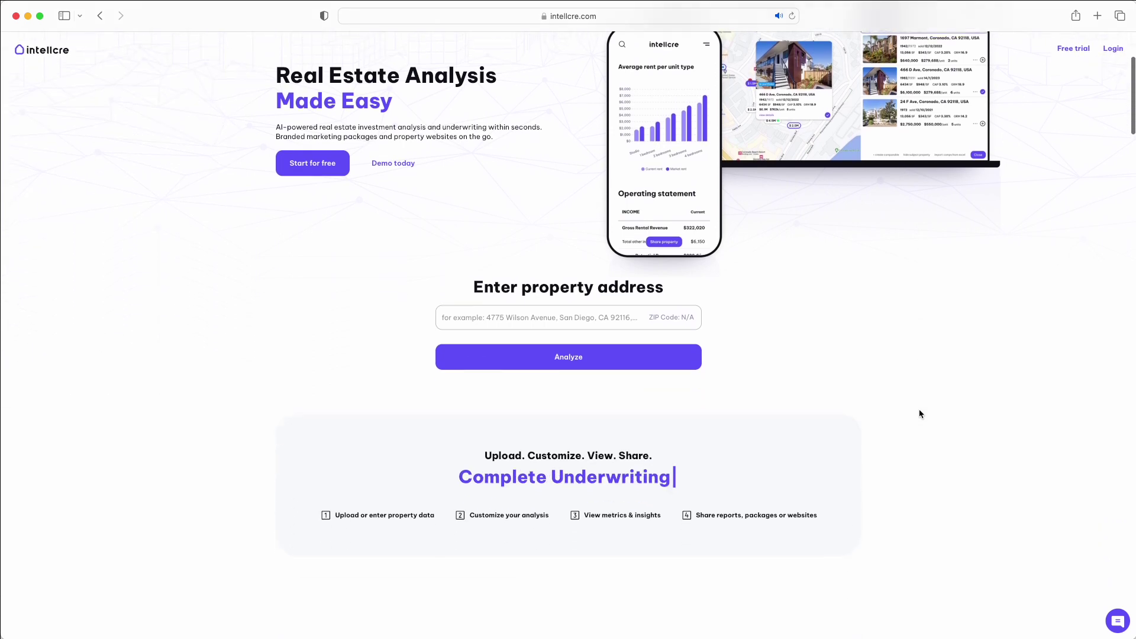
pyautogui.scroll(3, 919, 409)
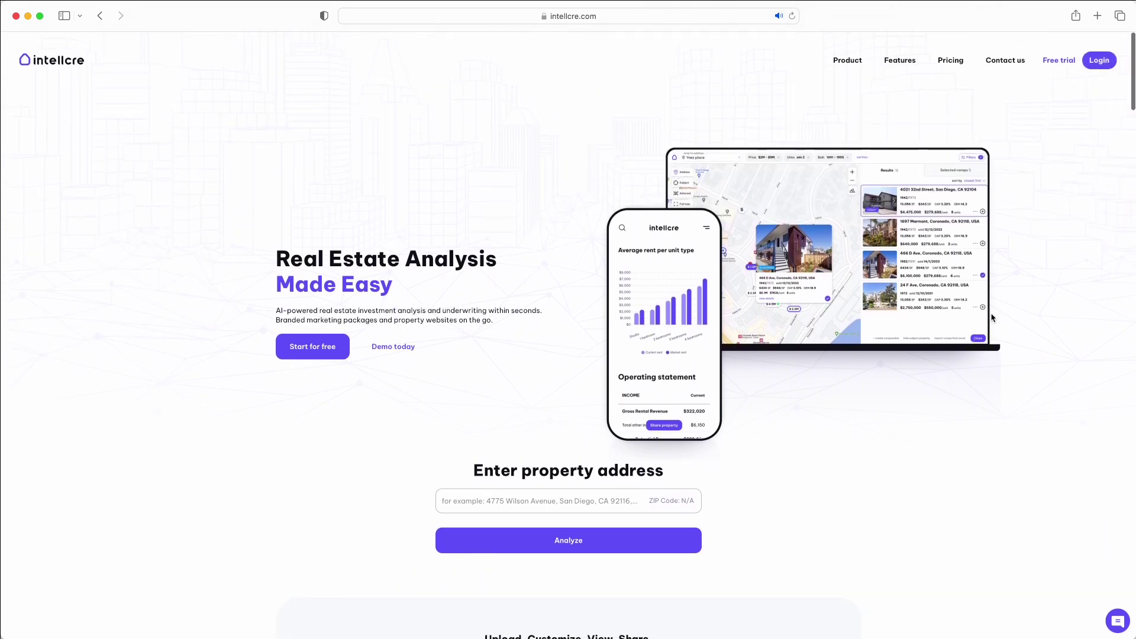
# Step: Log in to IntellCRE and begin a new property analysis
pyautogui.click(1100, 61)
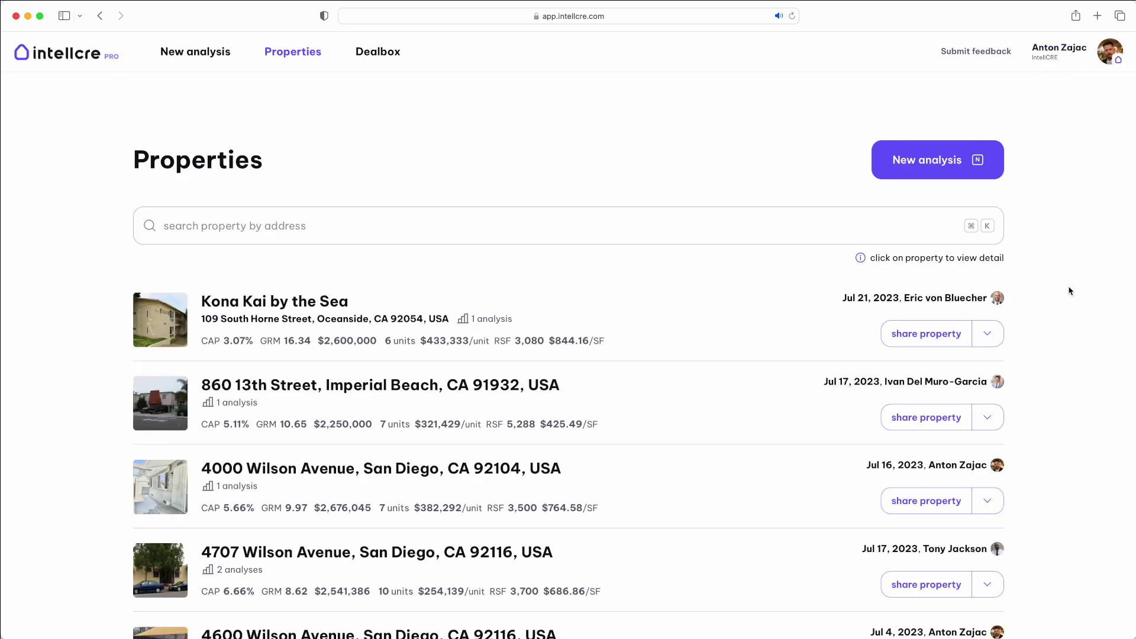
pyautogui.scroll(-2, 1071, 291)
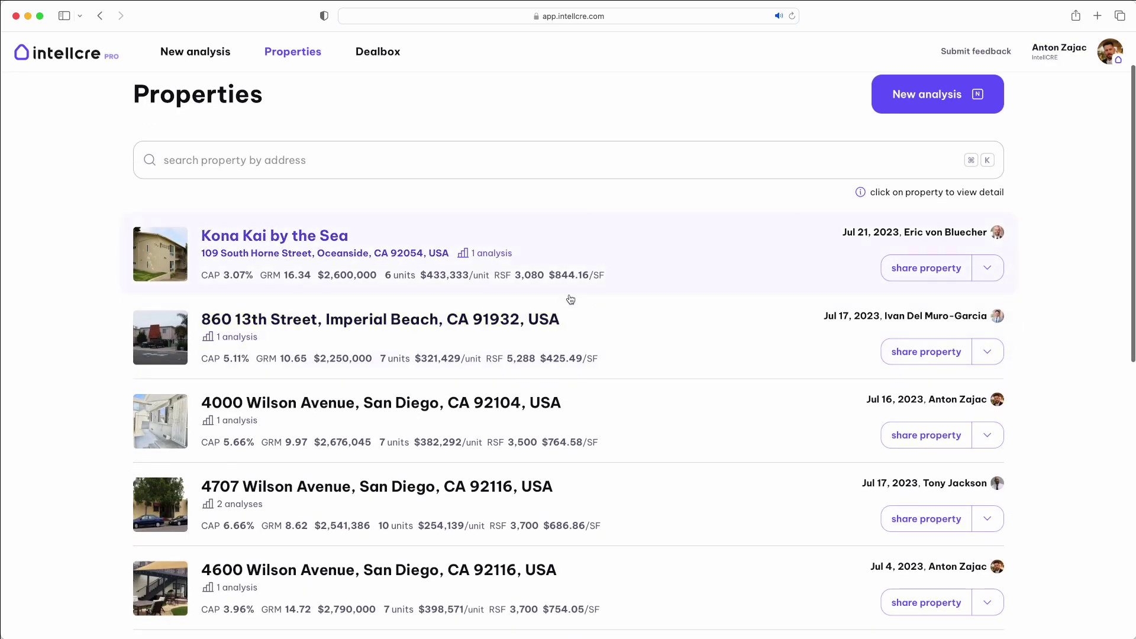
pyautogui.scroll(2, 350, 408)
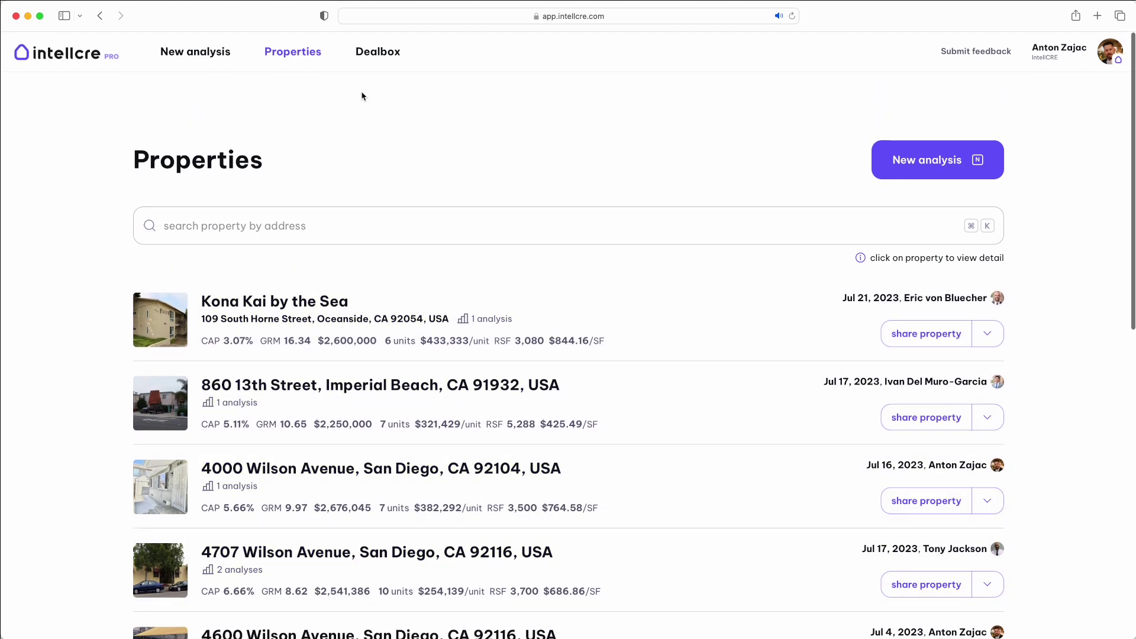
pyautogui.click(198, 52)
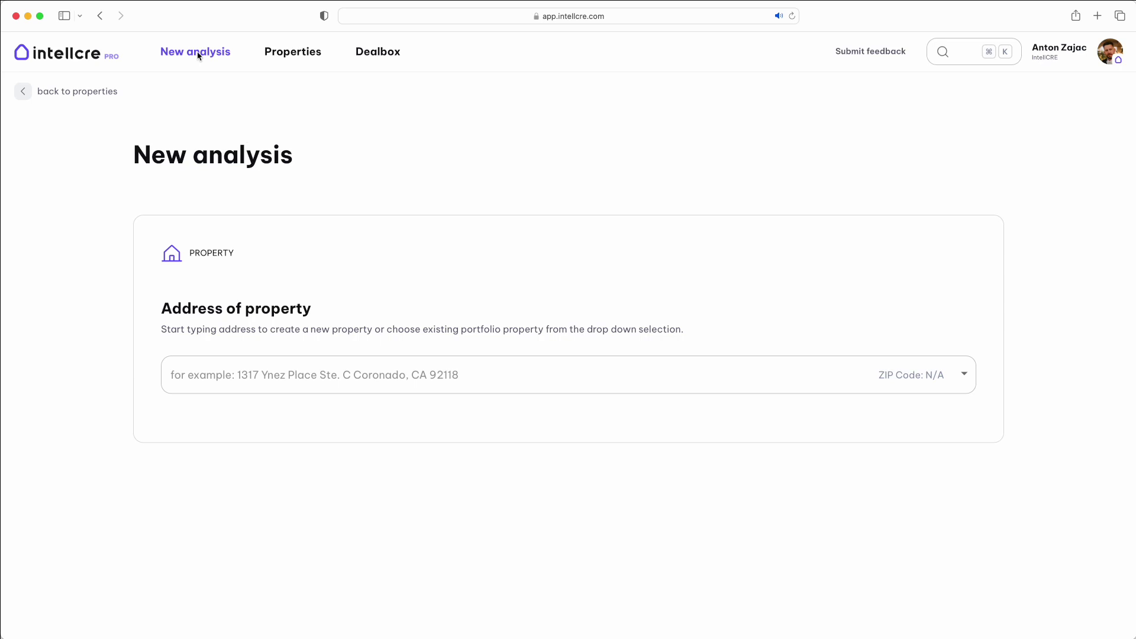
pyautogui.click(300, 374)
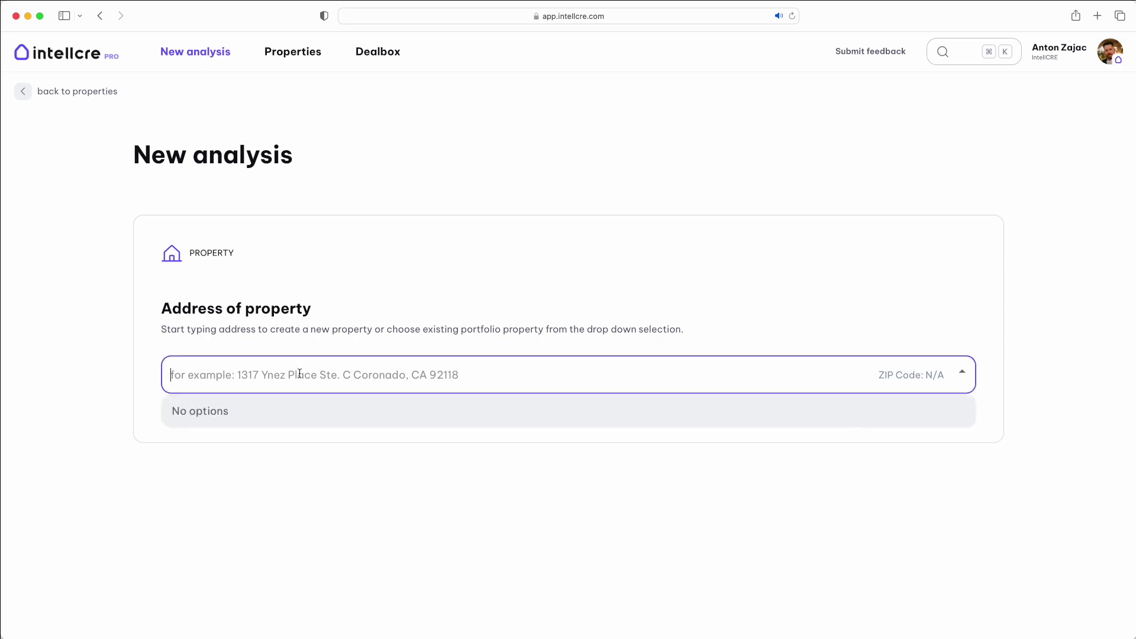
pyautogui.write('402')
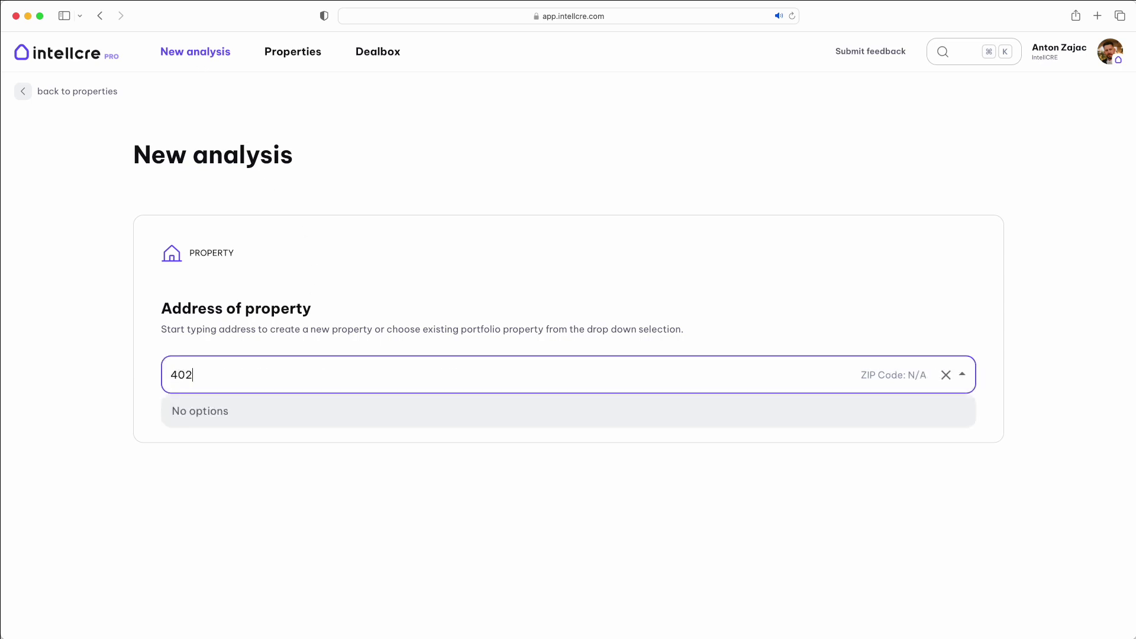
pyautogui.write('nd')
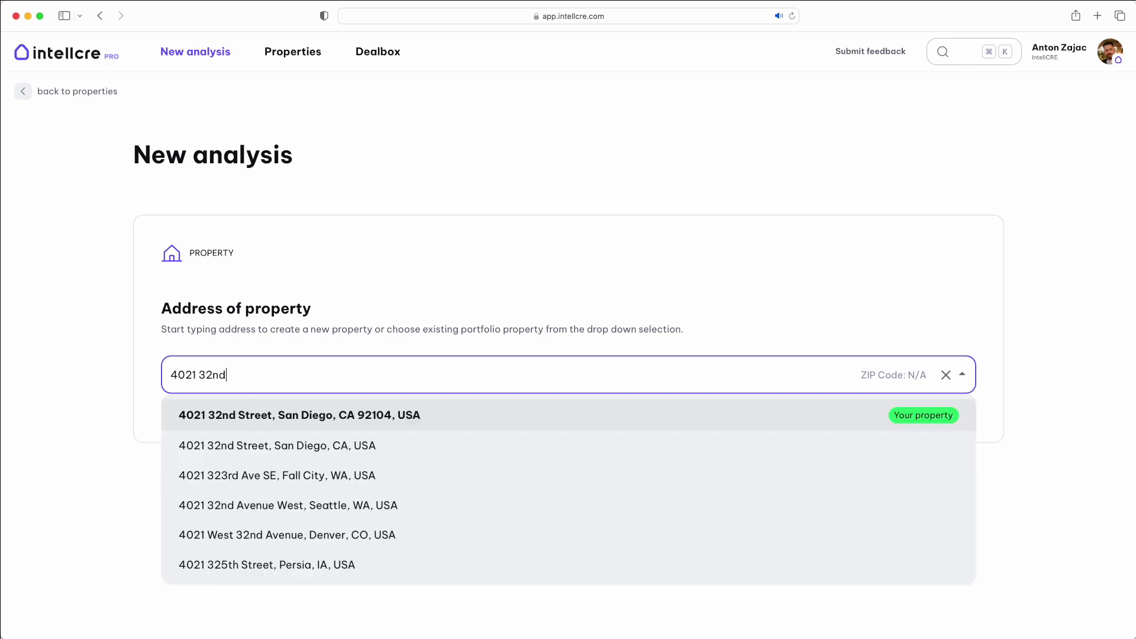
pyautogui.click(306, 415)
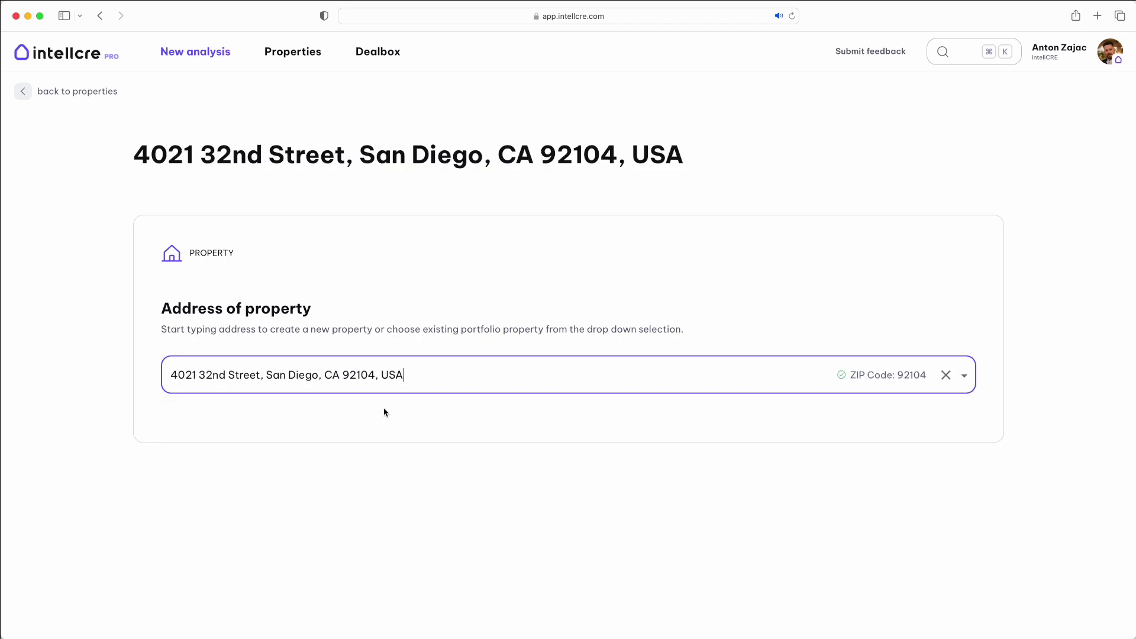
pyautogui.scroll(-3, 605, 533)
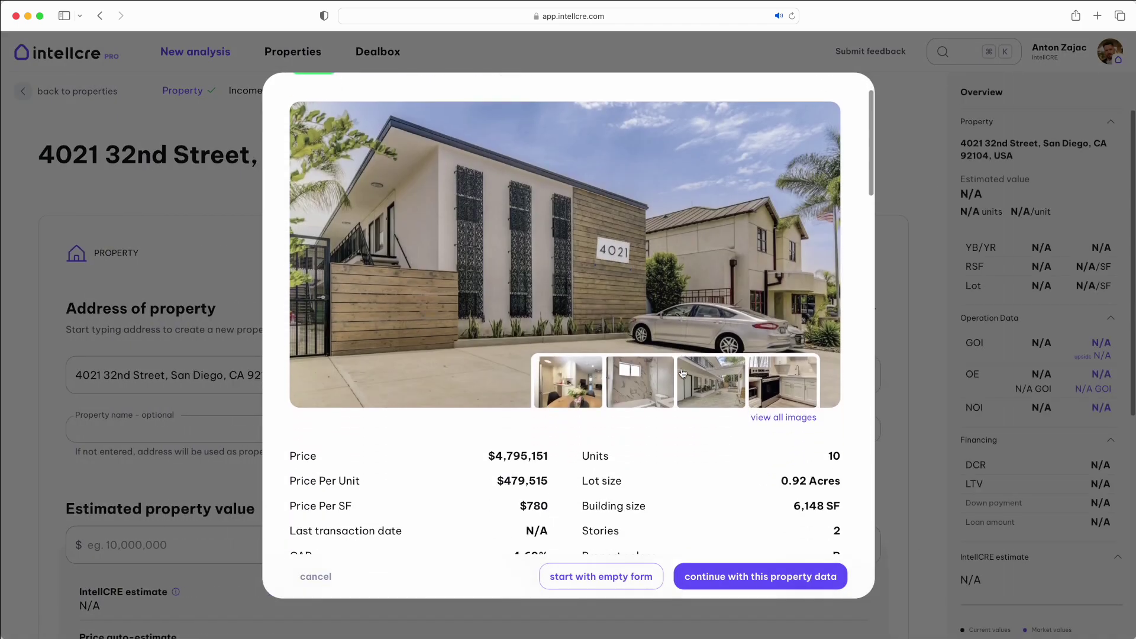
pyautogui.scroll(-3, 682, 373)
pyautogui.scroll(-3, 682, 372)
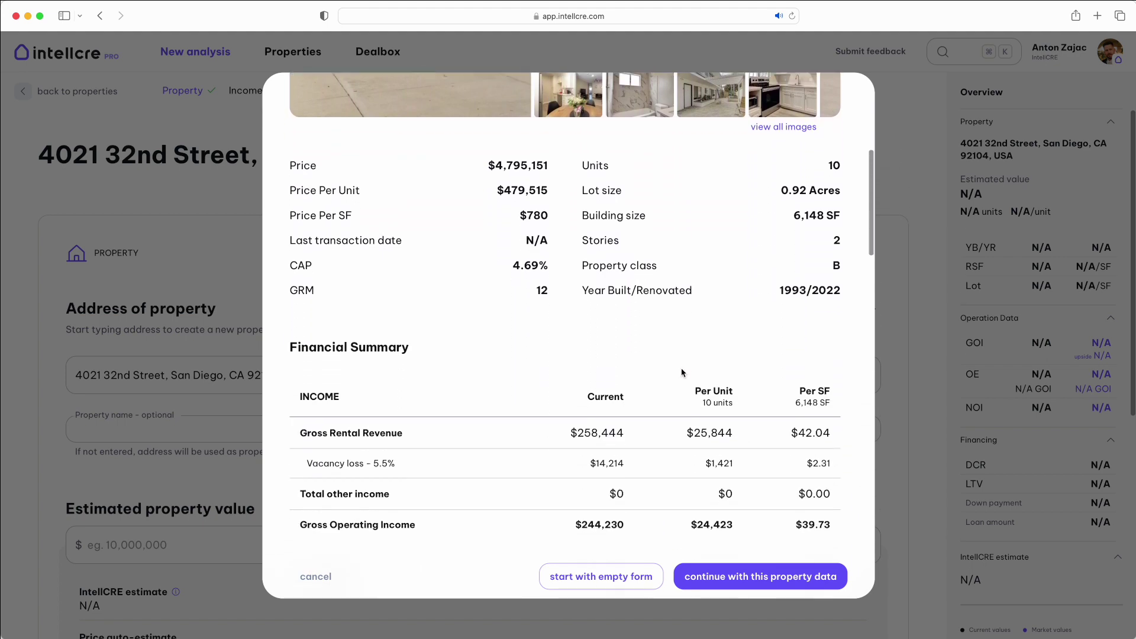
pyautogui.scroll(-3, 674, 399)
pyautogui.scroll(1, 673, 416)
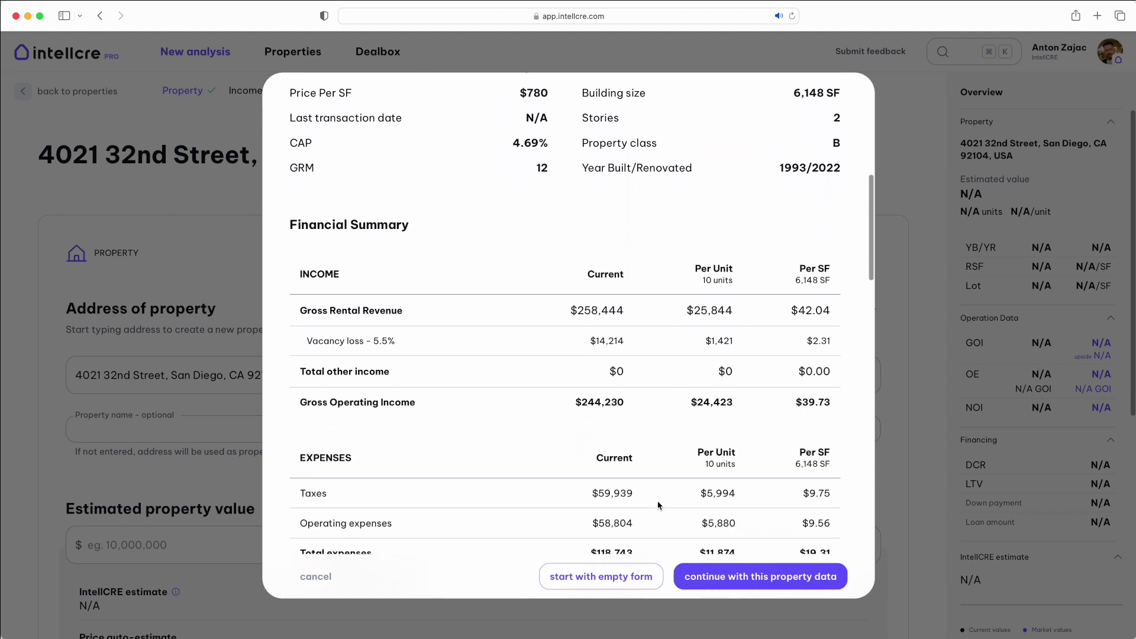
pyautogui.click(622, 577)
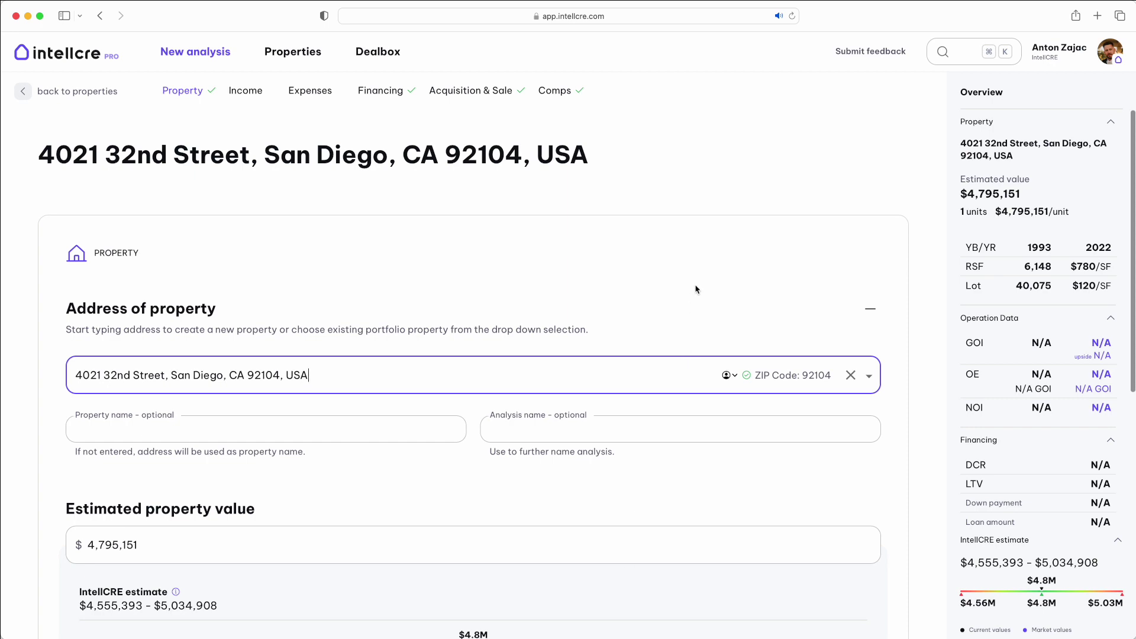
pyautogui.scroll(-3, 695, 289)
pyautogui.scroll(-3, 705, 280)
pyautogui.scroll(-2, 706, 280)
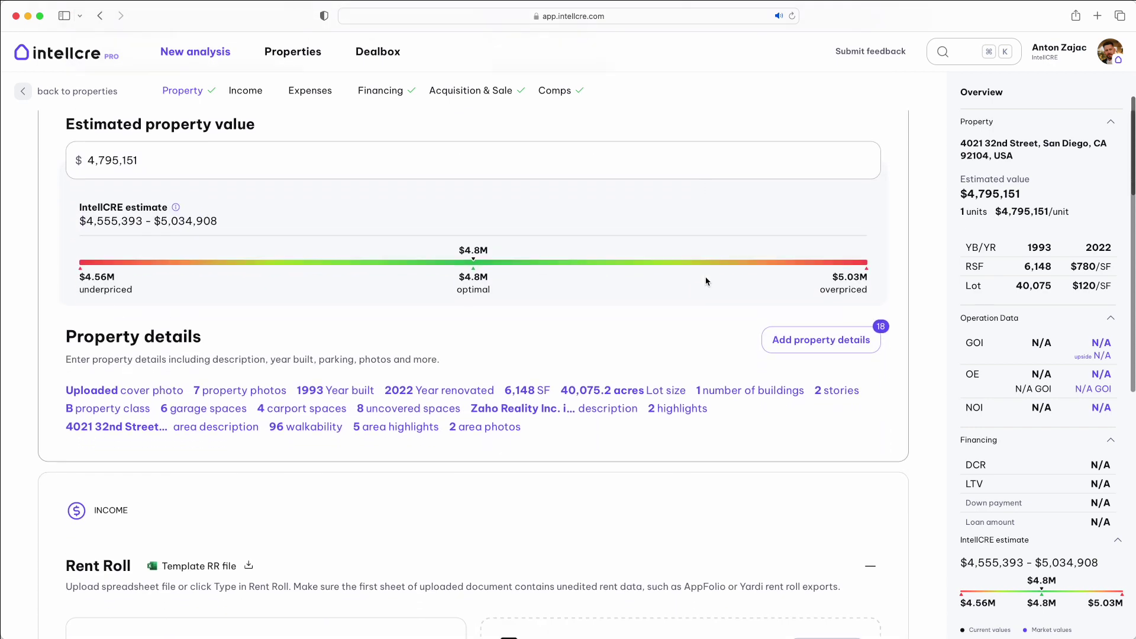
pyautogui.click(820, 339)
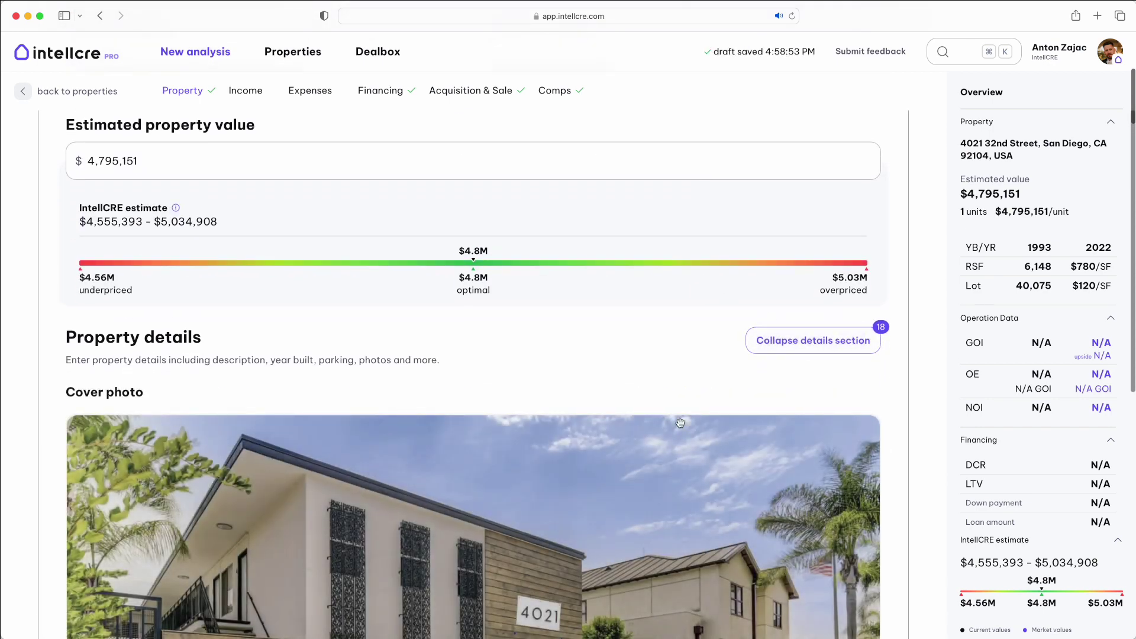
pyautogui.scroll(-2, 689, 417)
pyautogui.scroll(-1, 689, 418)
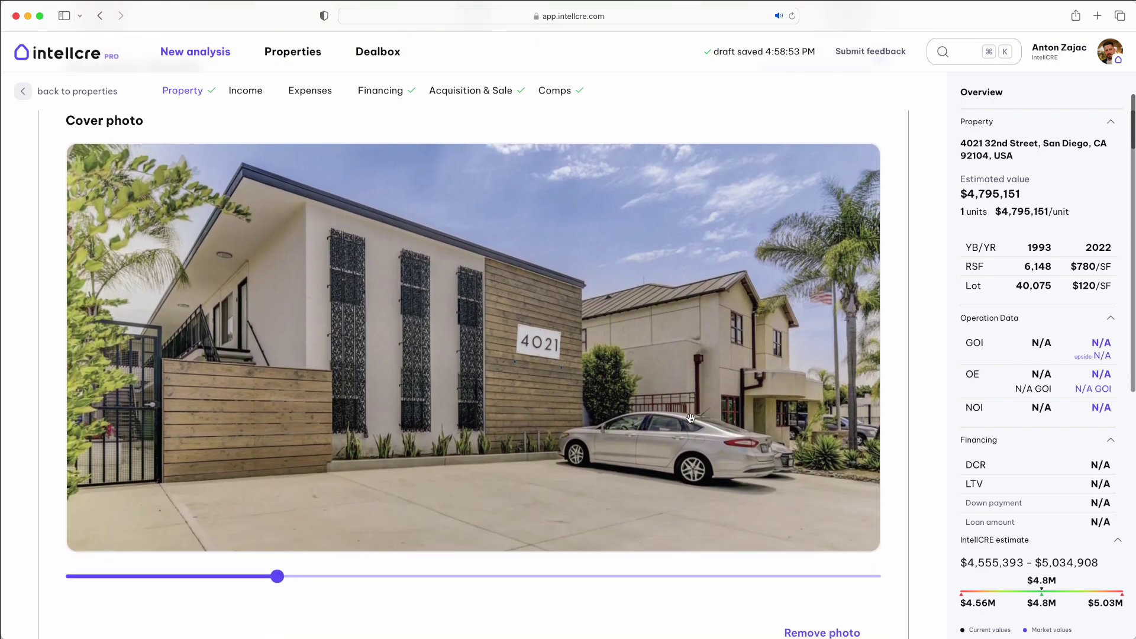
pyautogui.scroll(-3, 689, 418)
pyautogui.scroll(-2, 691, 423)
pyautogui.scroll(-3, 692, 422)
pyautogui.scroll(-2, 691, 422)
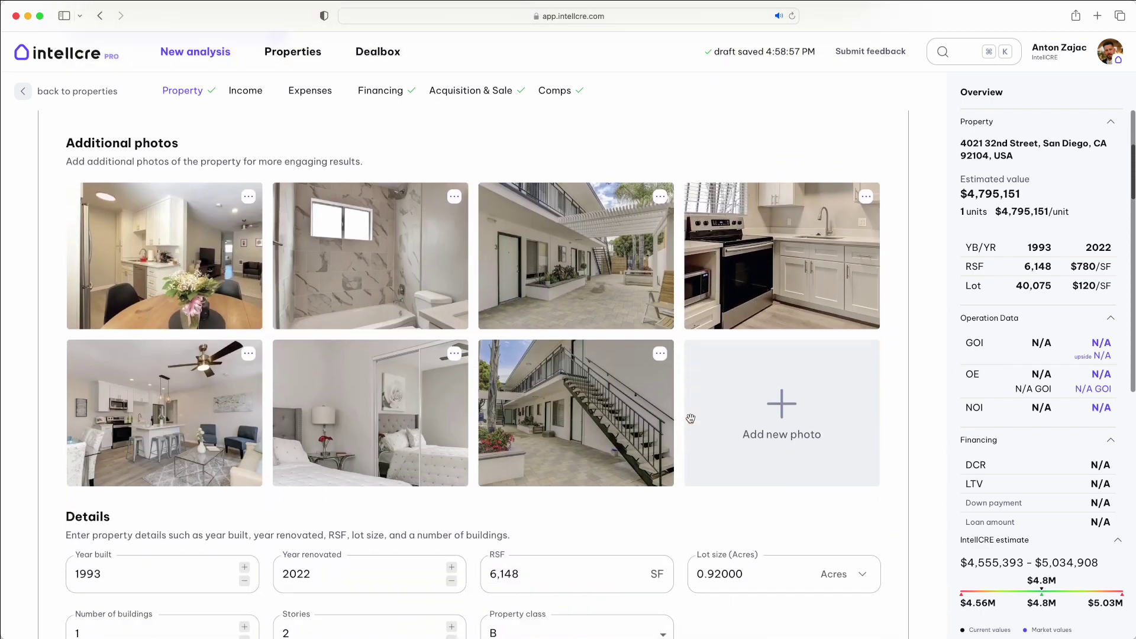
pyautogui.scroll(-3, 691, 423)
pyautogui.scroll(-1, 691, 418)
pyautogui.scroll(-3, 689, 418)
pyautogui.scroll(-1, 689, 418)
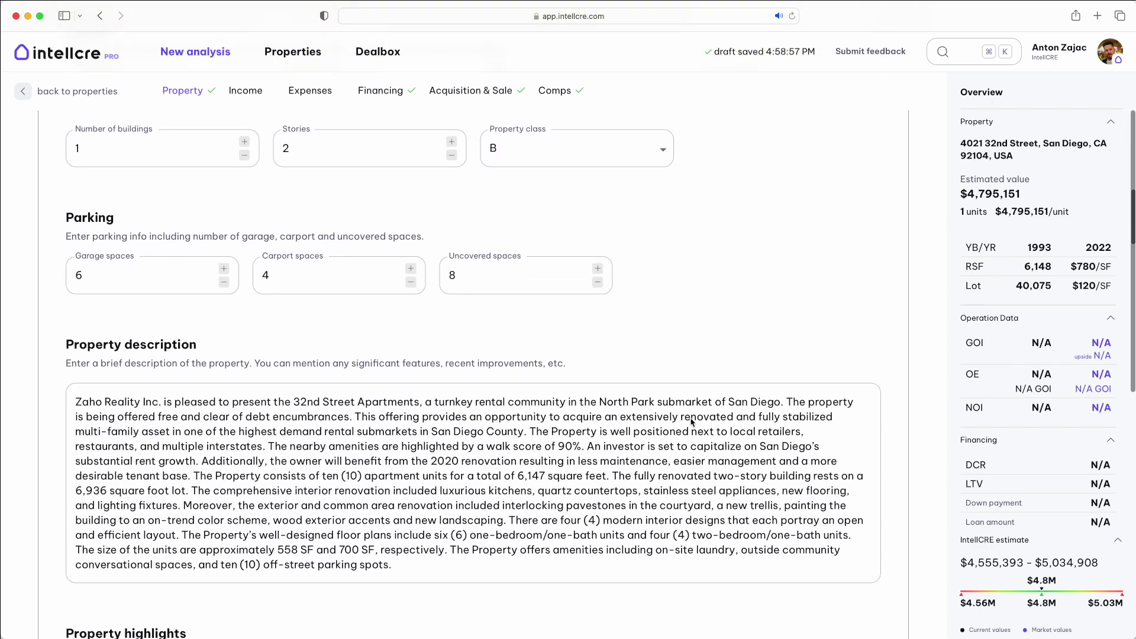
pyautogui.scroll(-2, 692, 423)
pyautogui.scroll(-1, 692, 423)
pyautogui.scroll(-3, 691, 423)
pyautogui.scroll(-1, 691, 423)
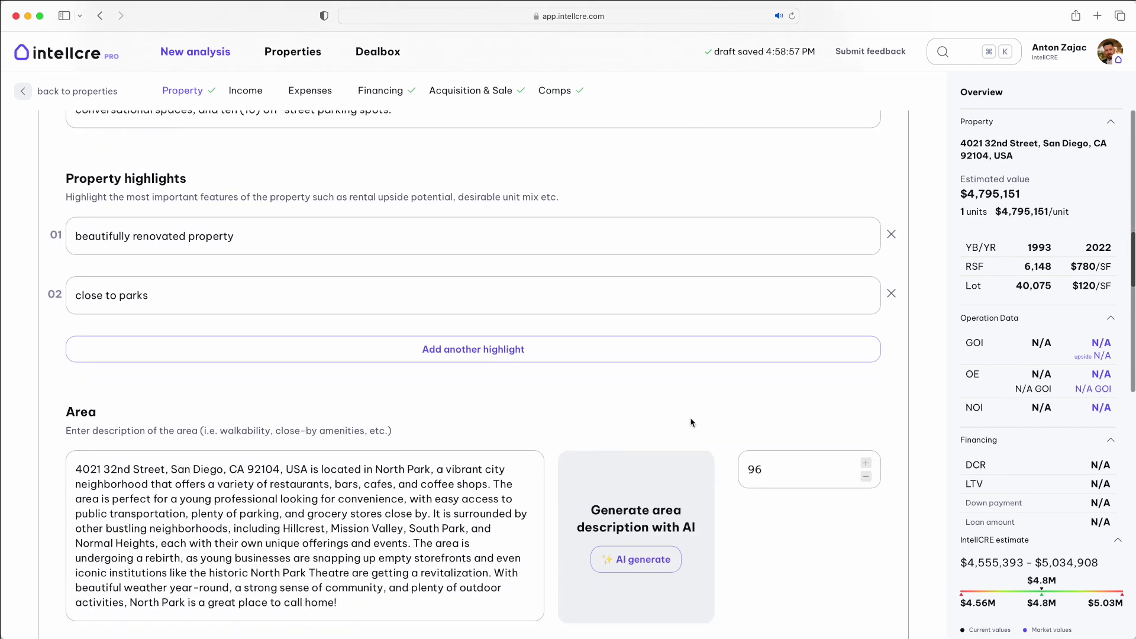
pyautogui.scroll(-3, 692, 422)
pyautogui.scroll(-1, 691, 423)
pyautogui.scroll(-3, 749, 381)
pyautogui.scroll(-1, 749, 380)
pyautogui.scroll(-3, 749, 380)
pyautogui.scroll(-2, 749, 380)
pyautogui.scroll(-3, 750, 380)
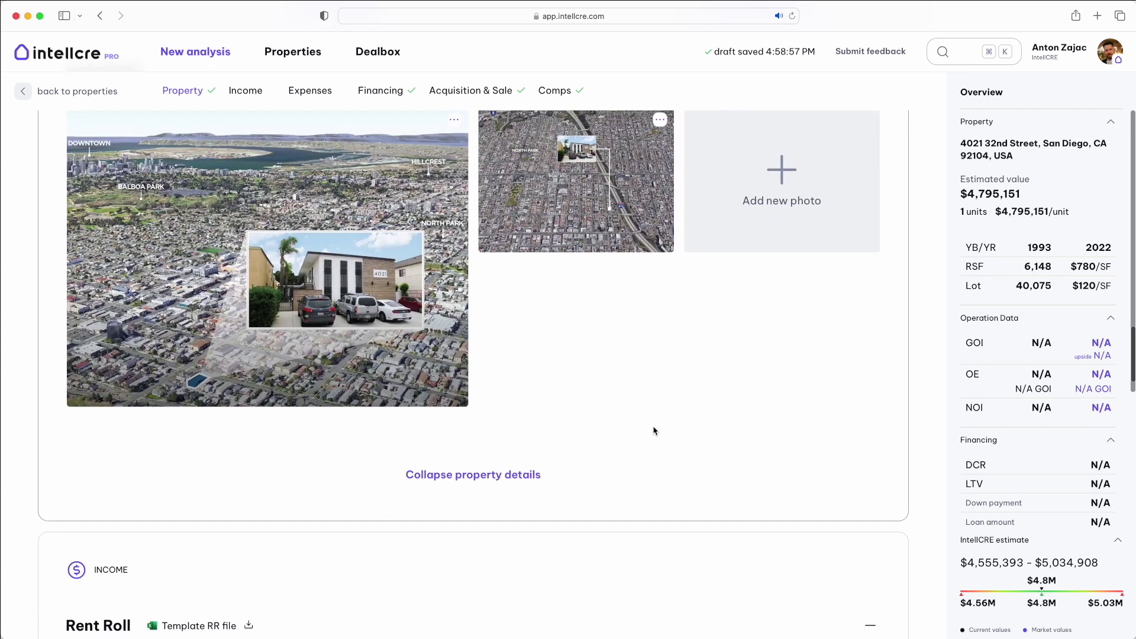
pyautogui.click(518, 478)
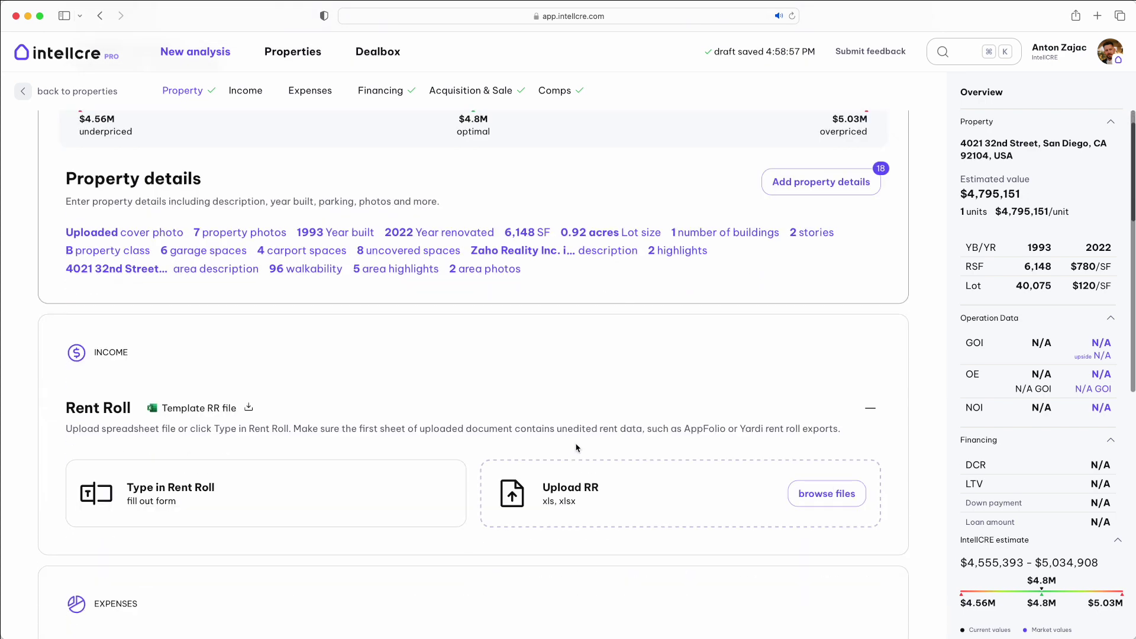
pyautogui.scroll(4, 573, 359)
pyautogui.scroll(1, 573, 359)
pyautogui.scroll(1, 573, 360)
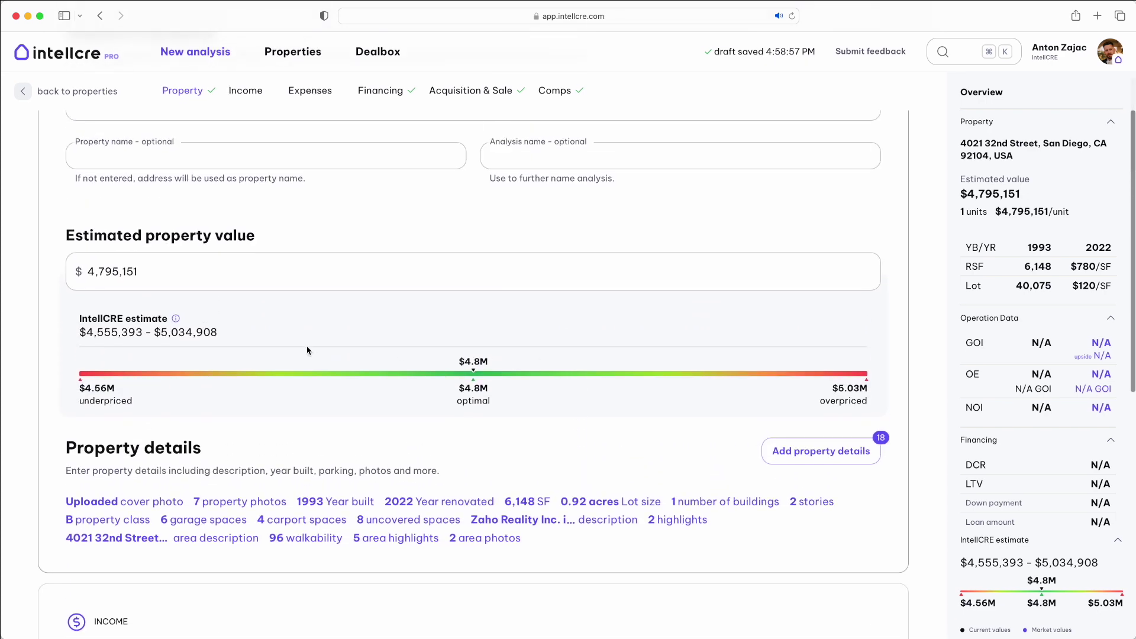
pyautogui.moveTo(221, 332); pyautogui.dragTo(150, 333)
pyautogui.scroll(-1, 575, 338)
pyautogui.scroll(-1, 533, 329)
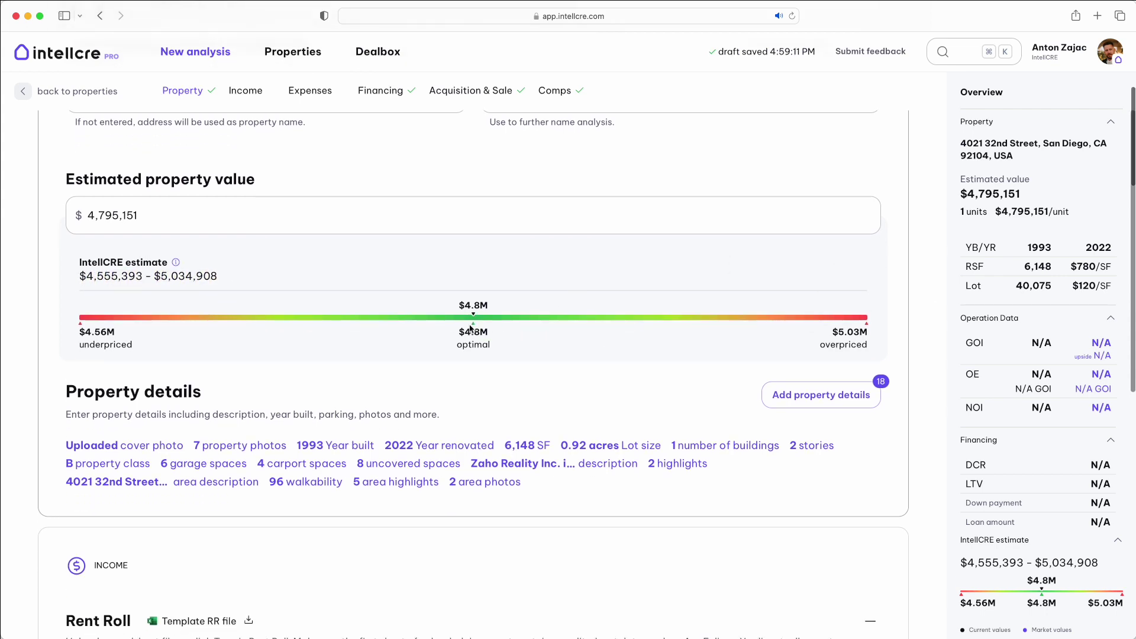
pyautogui.scroll(-3, 581, 337)
pyautogui.scroll(-3, 581, 338)
pyautogui.scroll(-2, 581, 337)
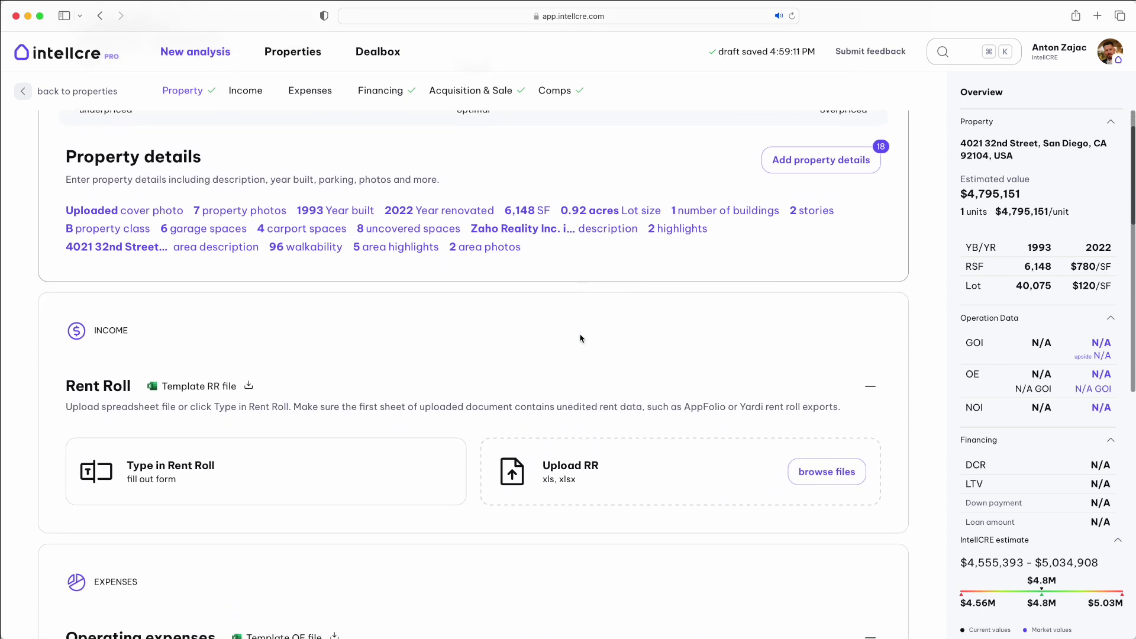
pyautogui.scroll(-2, 580, 337)
pyautogui.scroll(-2, 580, 337)
pyautogui.scroll(-1, 581, 337)
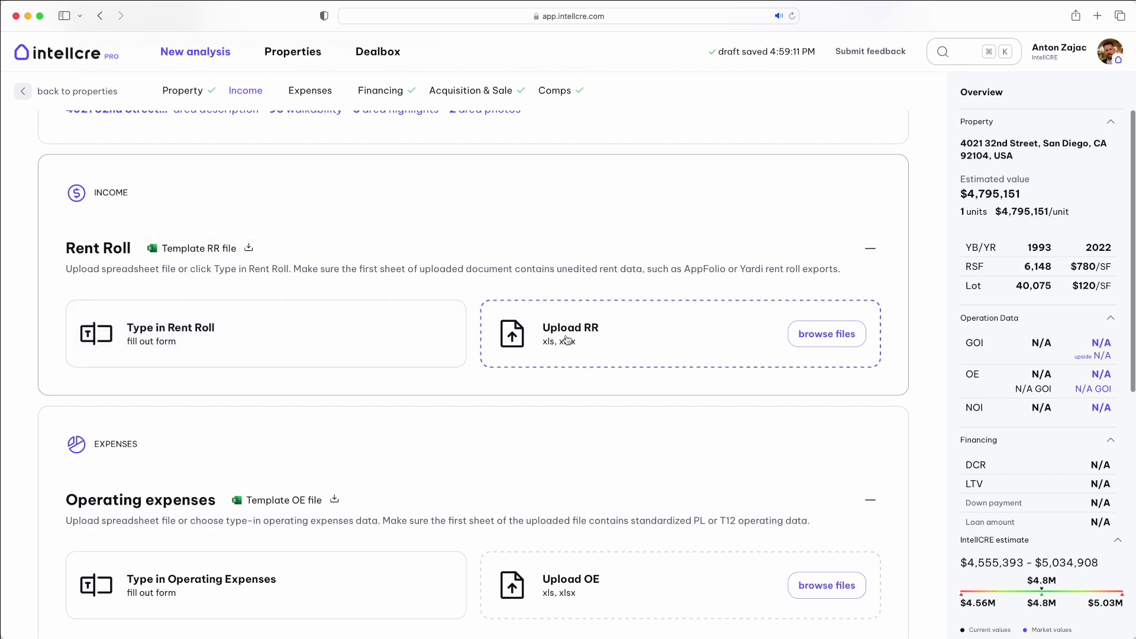
# Step: Try manual rent roll entry with 2 bedrooms, then clear the income data
pyautogui.click(275, 339)
pyautogui.scroll(-1, 379, 310)
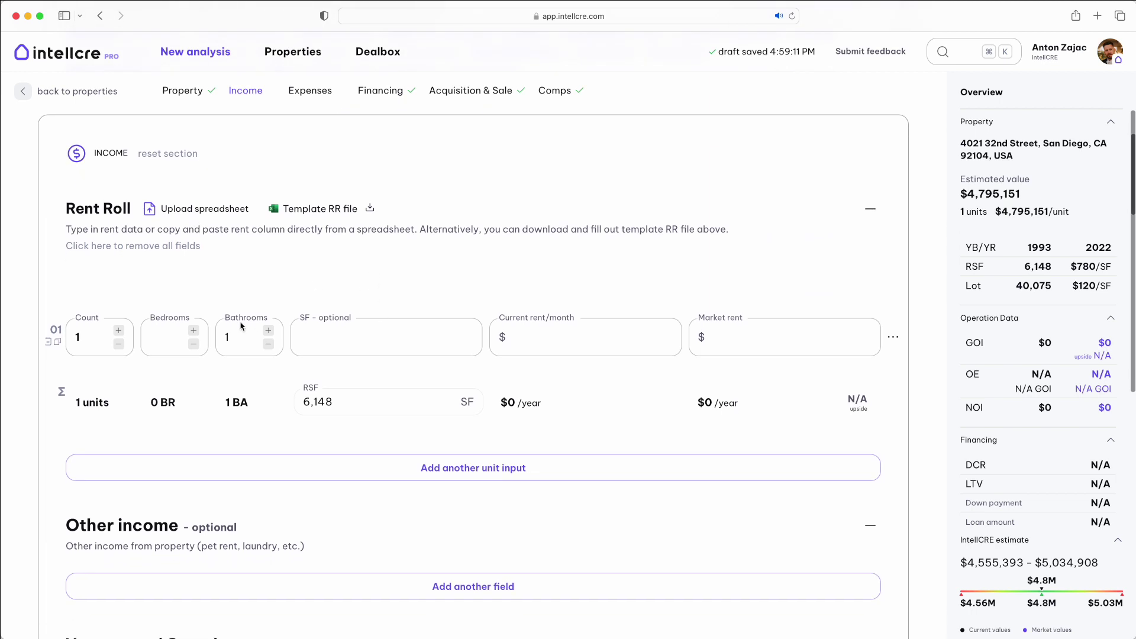
pyautogui.click(165, 335)
pyautogui.press('Tab')
pyautogui.press('Tab')
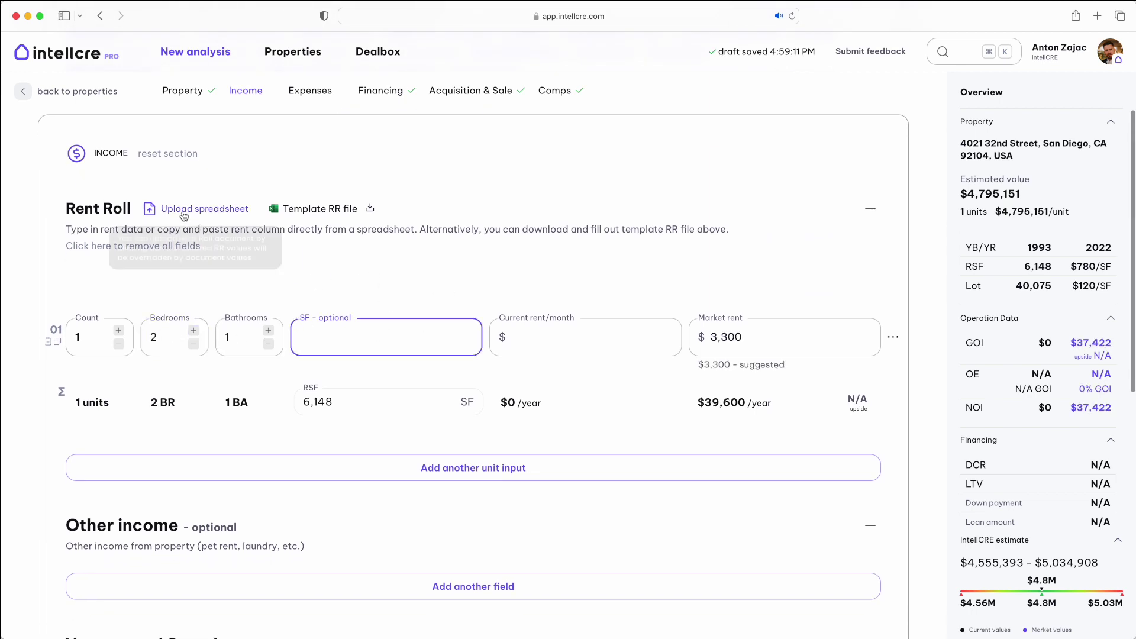
pyautogui.click(163, 156)
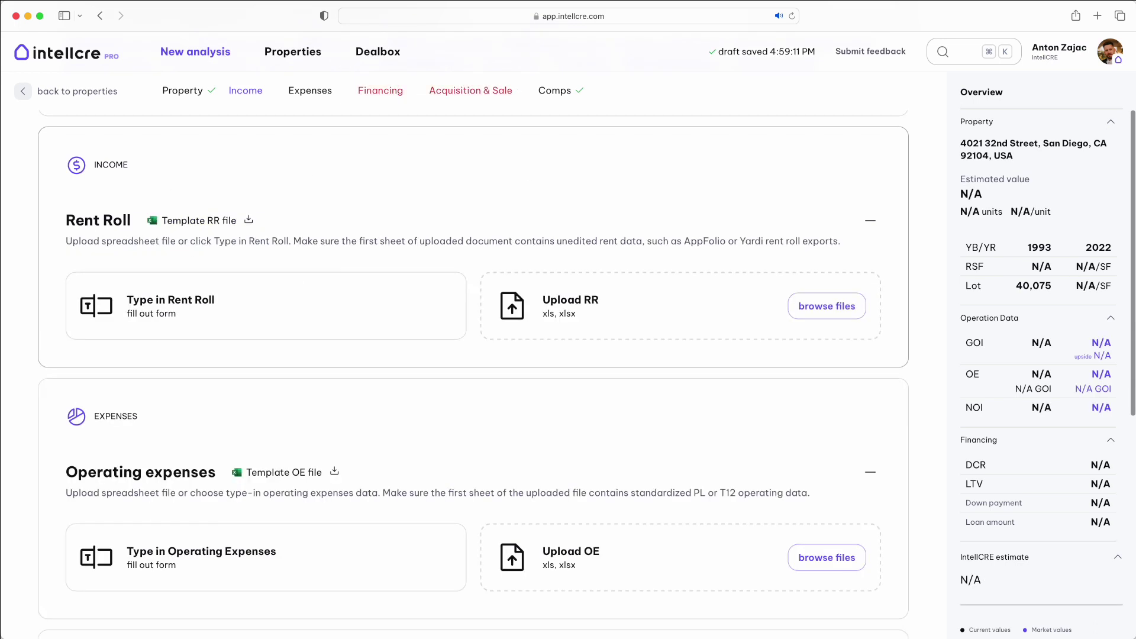
# Step: Import the RentRoll spreadsheet (10 units, 6,148 SF) and check unit 07's square footage
pyautogui.moveTo(1120, 455)
pyautogui.mouseDown()
pyautogui.moveTo(689, 225)
pyautogui.moveTo(602, 302)
pyautogui.mouseUp()
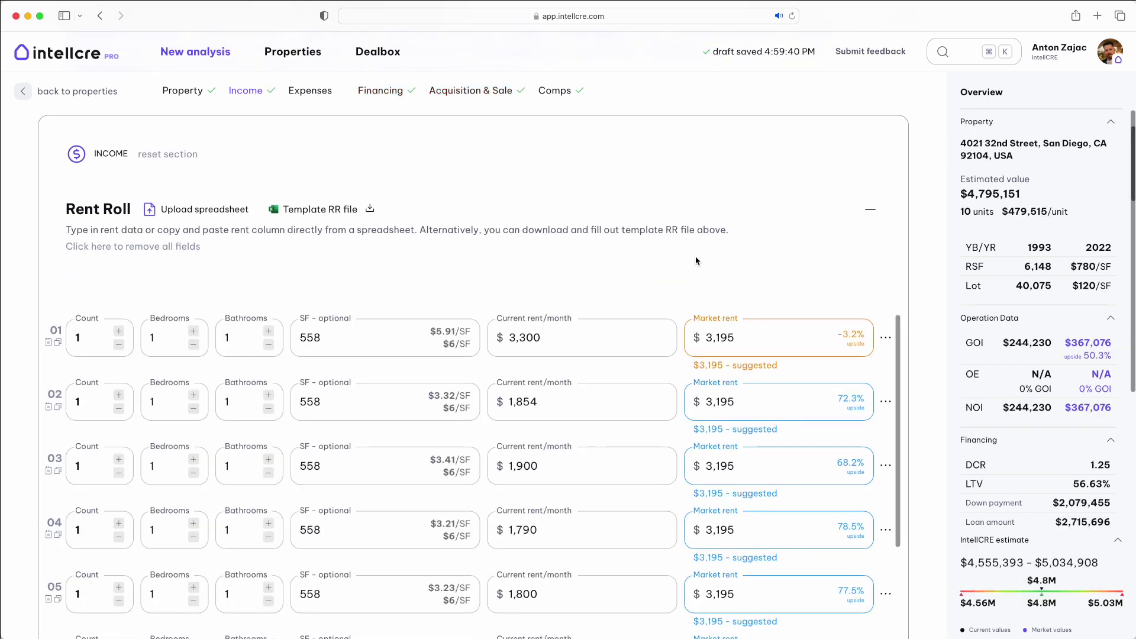
pyautogui.scroll(-4, 696, 260)
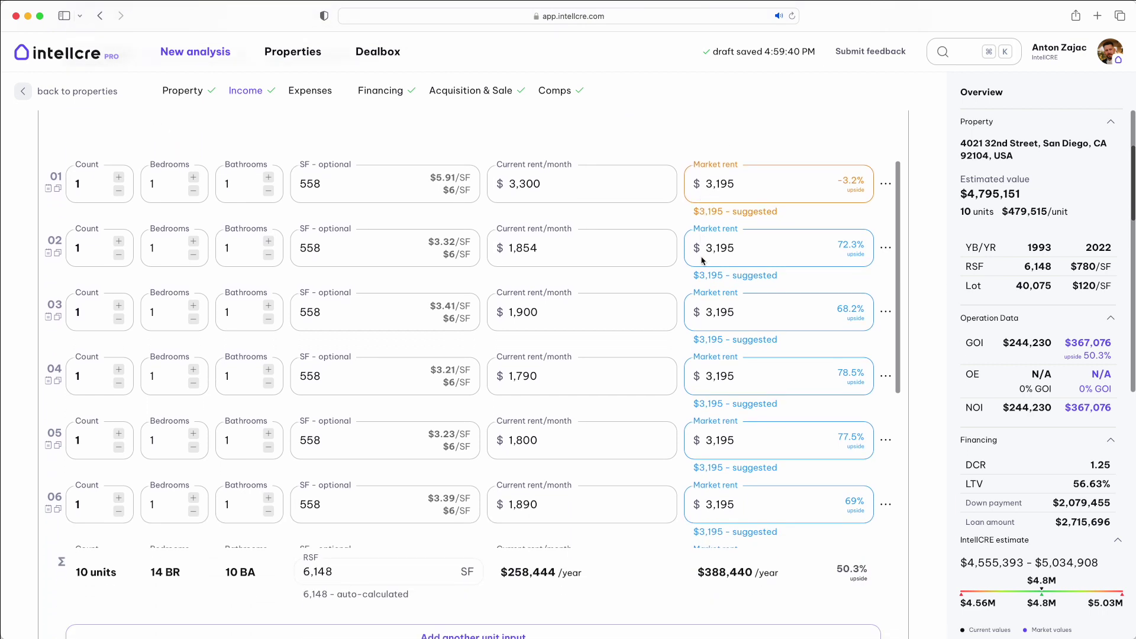
pyautogui.scroll(-5, 665, 293)
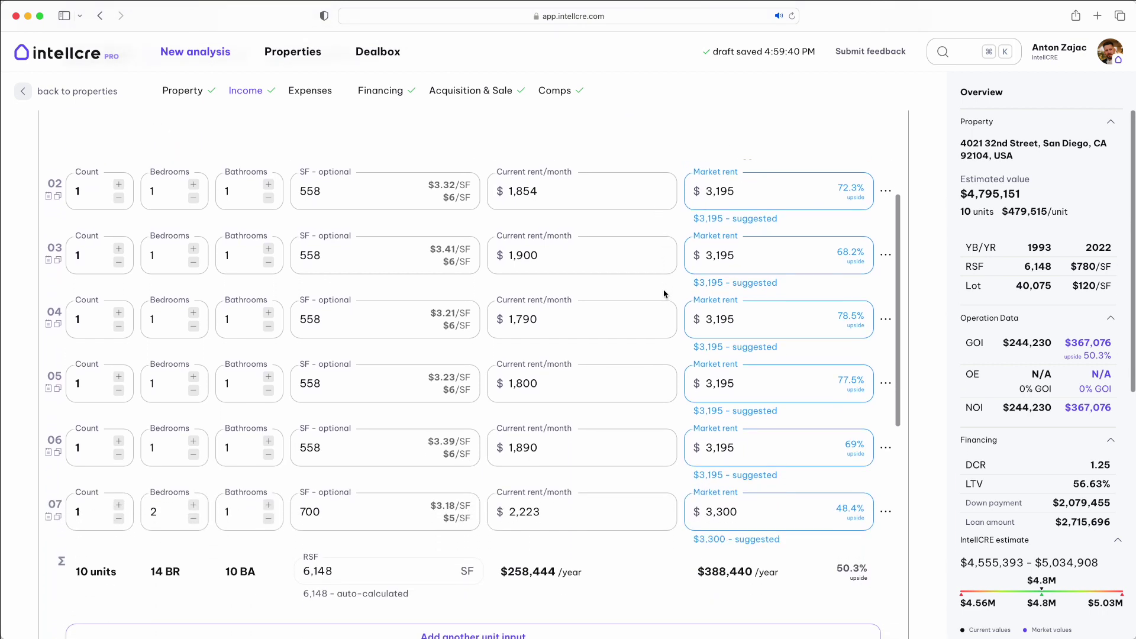
pyautogui.scroll(-3, 663, 293)
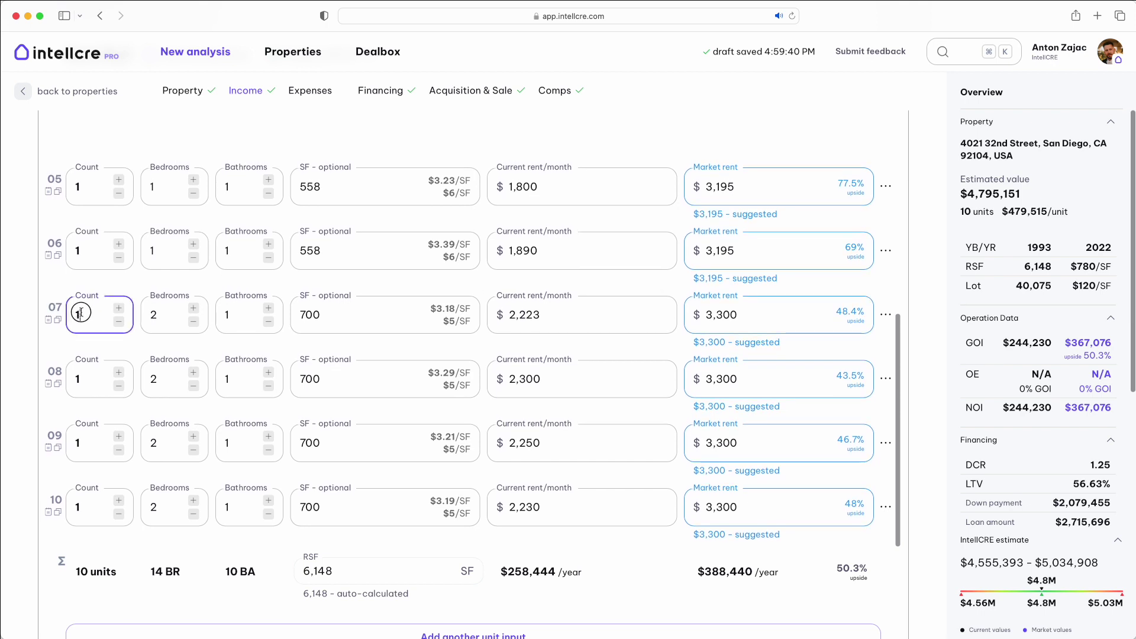
pyautogui.press('Tab')
pyautogui.click(316, 314)
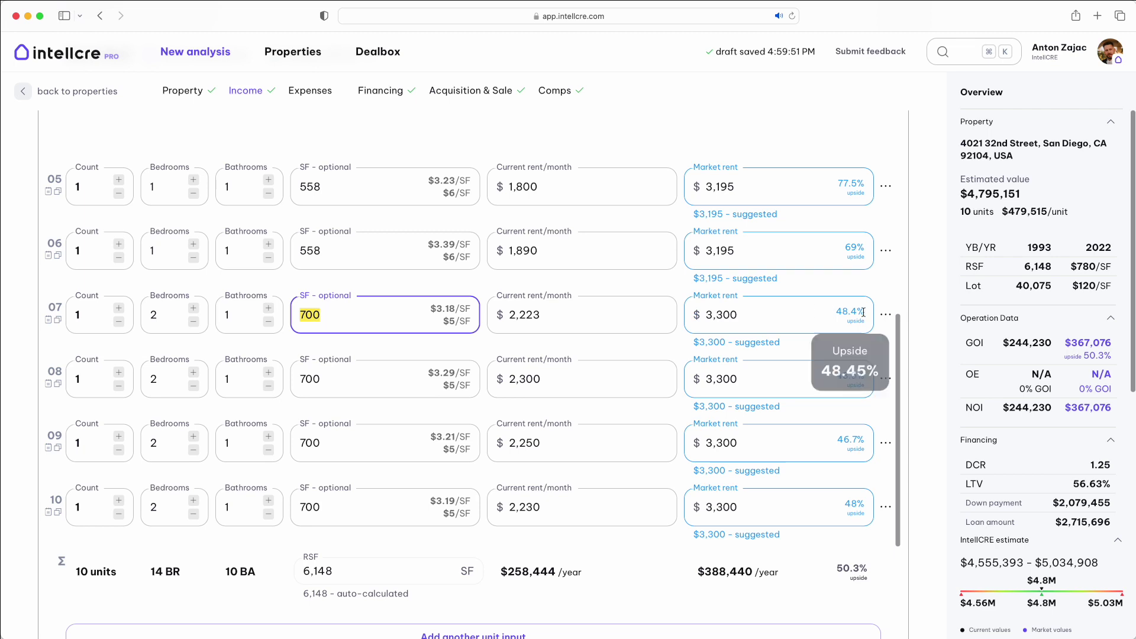
pyautogui.click(921, 343)
pyautogui.scroll(-5, 785, 328)
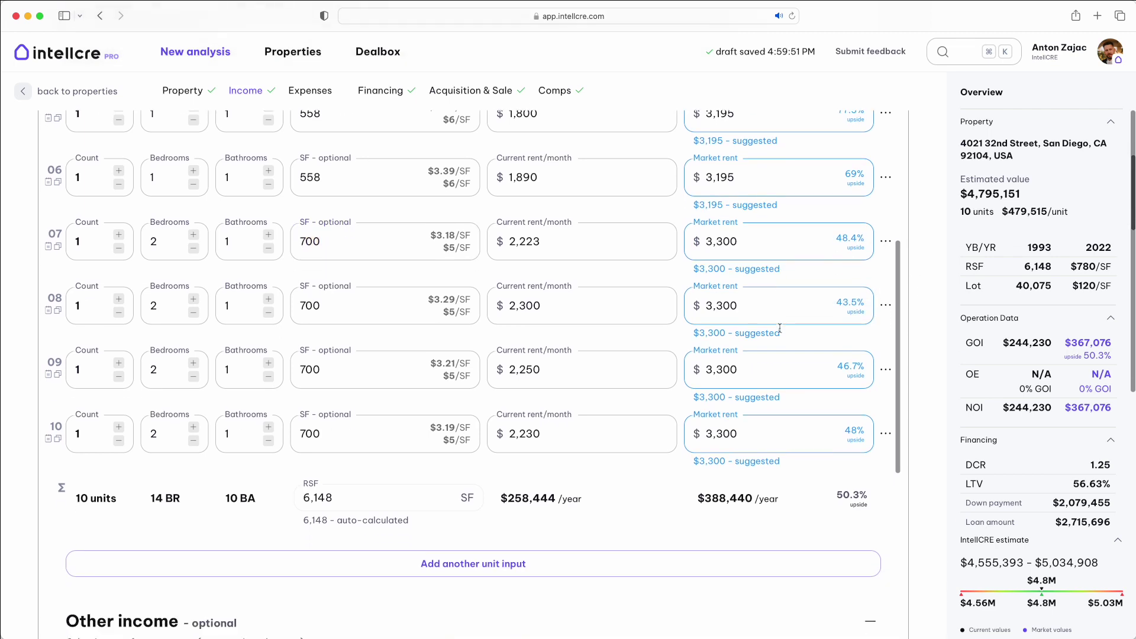
pyautogui.scroll(-5, 785, 328)
pyautogui.scroll(-3, 781, 329)
pyautogui.scroll(-2, 779, 329)
pyautogui.scroll(-2, 779, 328)
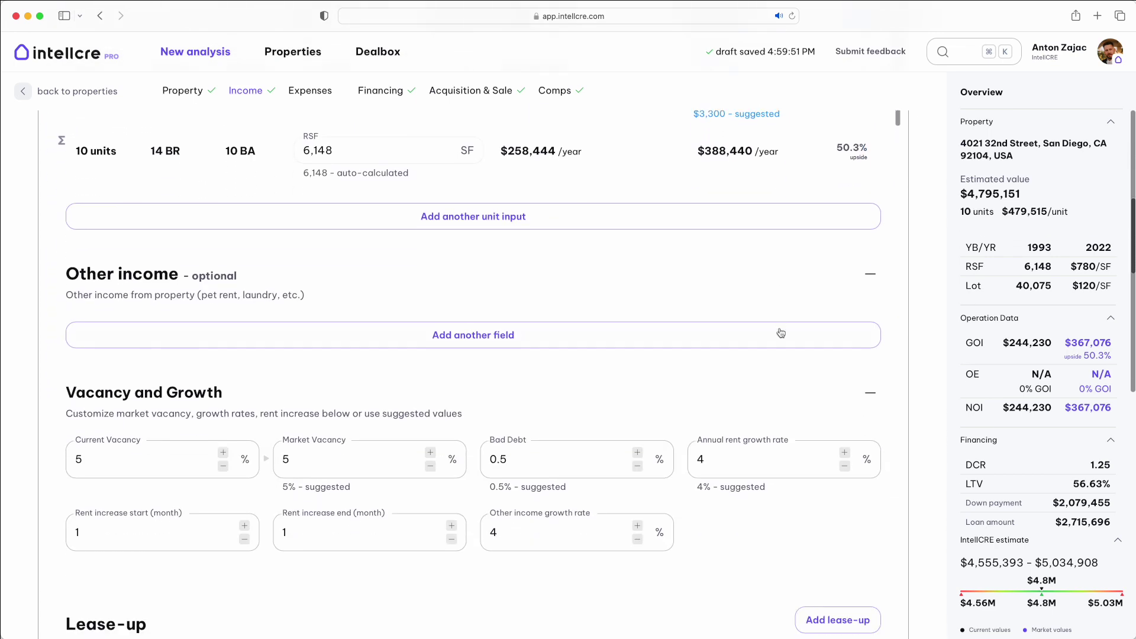
pyautogui.scroll(-2, 779, 328)
pyautogui.scroll(-2, 780, 328)
pyautogui.scroll(-2, 781, 333)
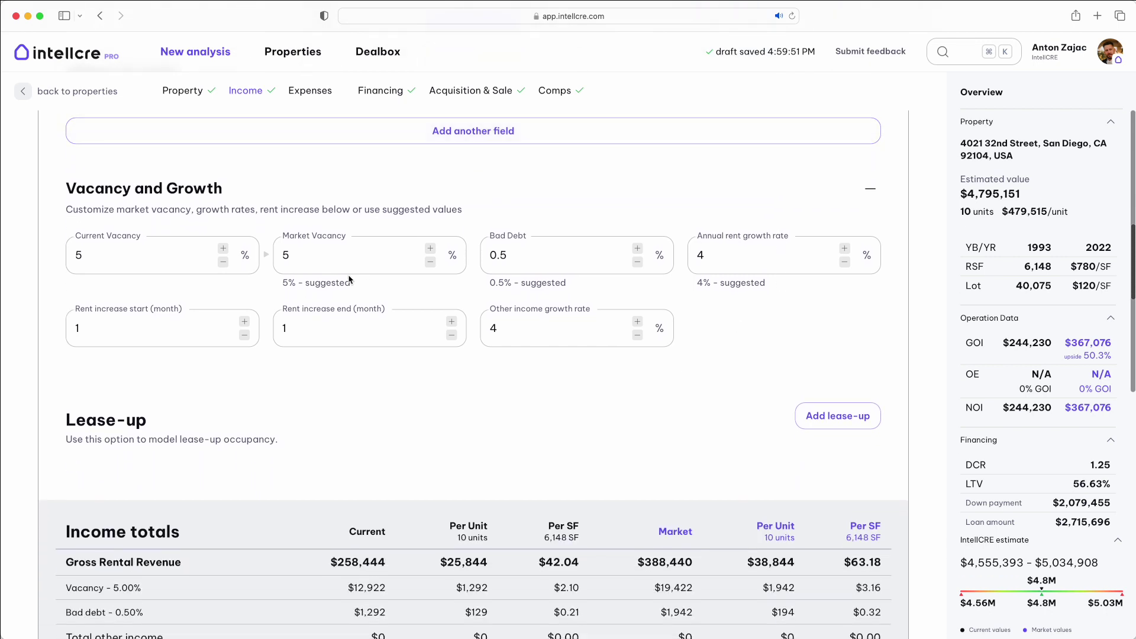
pyautogui.click(358, 257)
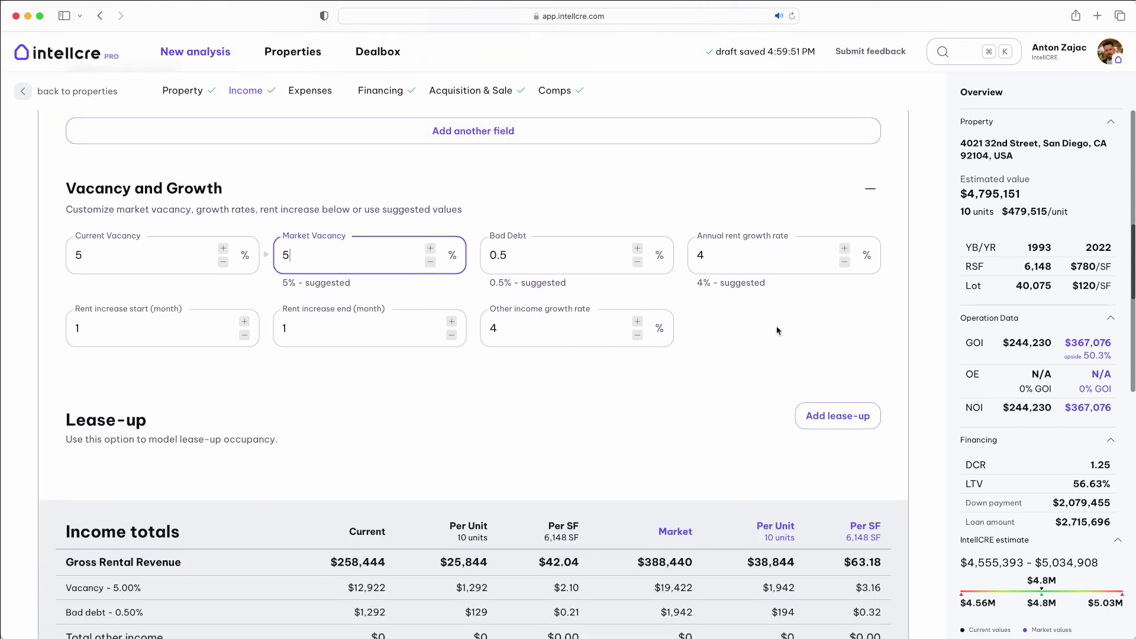
pyautogui.scroll(-2, 778, 330)
pyautogui.scroll(-2, 778, 330)
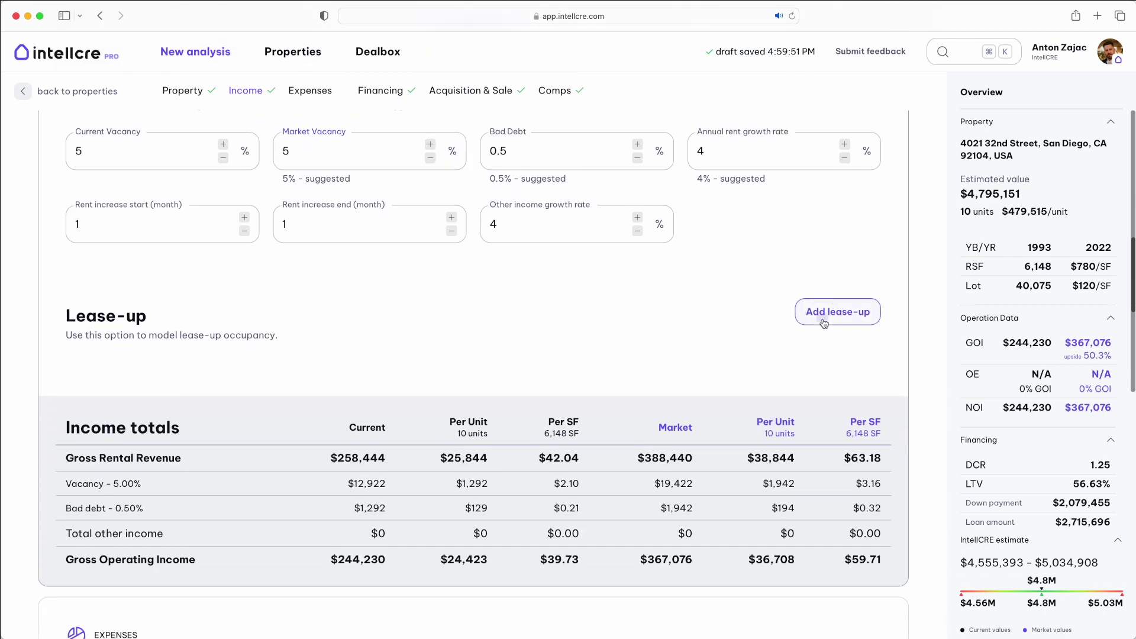
pyautogui.click(824, 320)
pyautogui.click(222, 315)
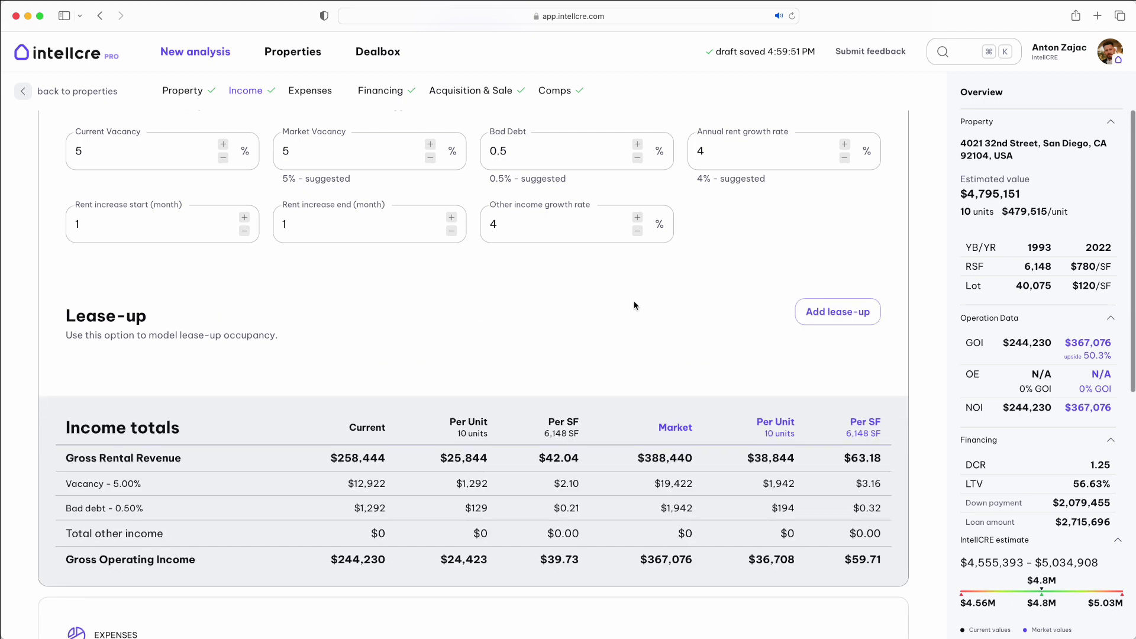
pyautogui.scroll(-3, 633, 305)
pyautogui.scroll(-2, 634, 305)
pyautogui.scroll(-2, 633, 305)
pyautogui.scroll(-2, 633, 305)
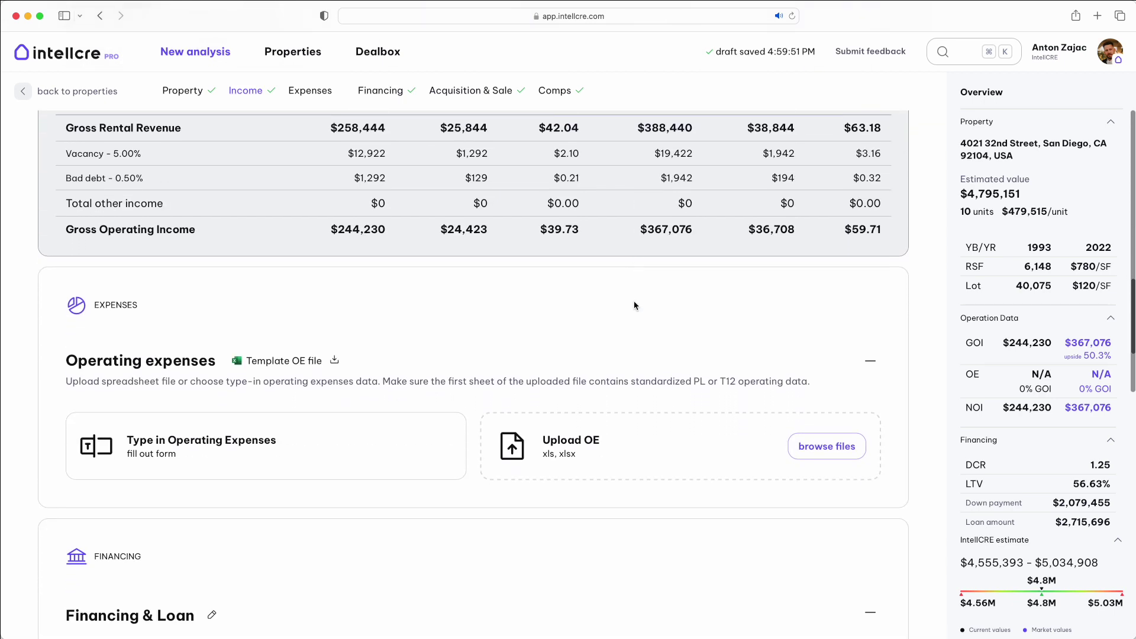
pyautogui.scroll(-2, 635, 301)
pyautogui.scroll(-1, 634, 301)
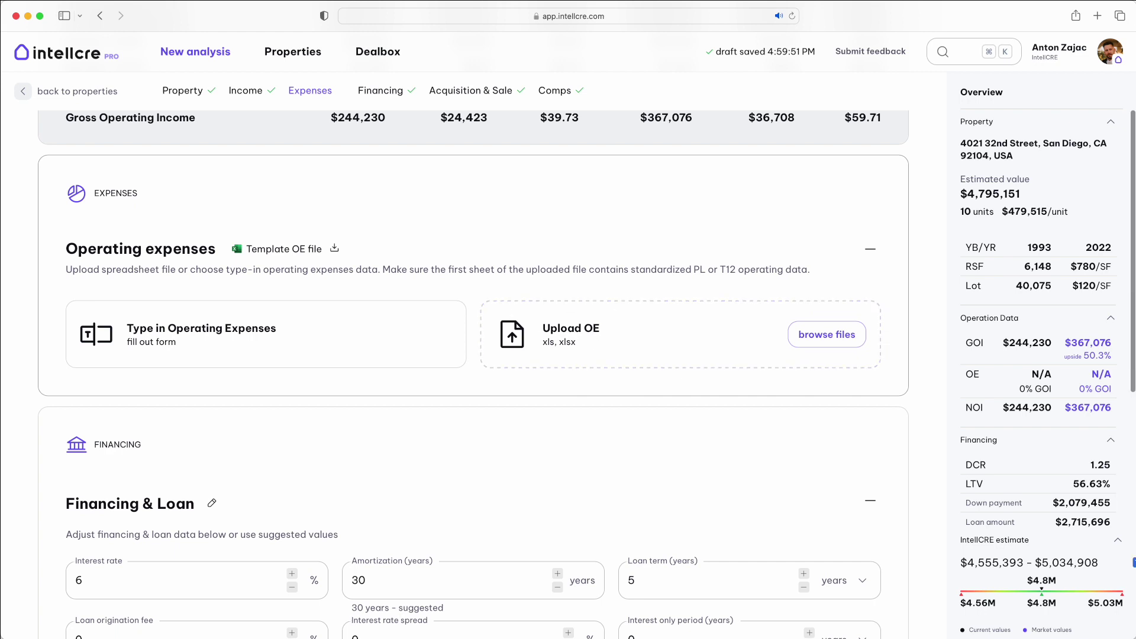
pyautogui.moveTo(1029, 419); pyautogui.dragTo(640, 334)
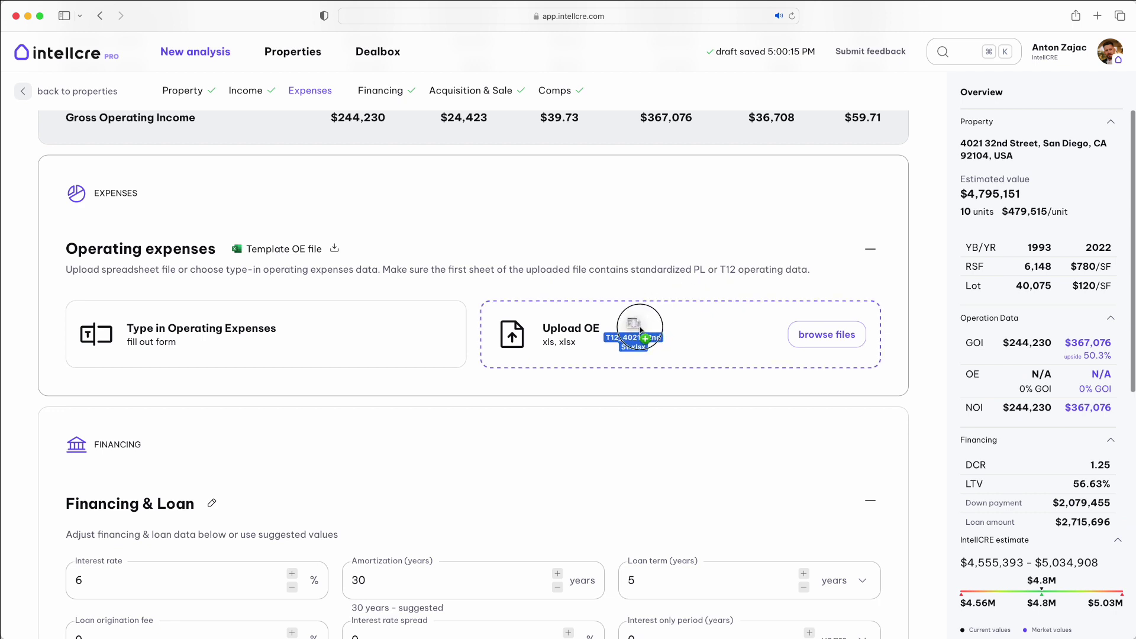
pyautogui.moveTo(638, 333); pyautogui.dragTo(1122, 363)
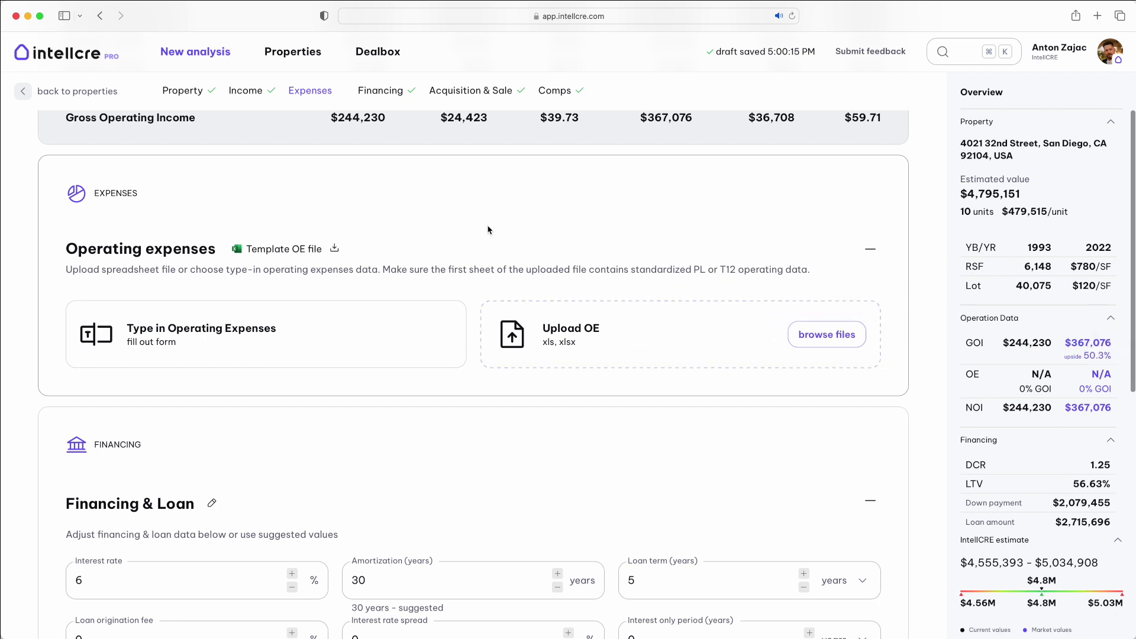
pyautogui.scroll(-1, 488, 230)
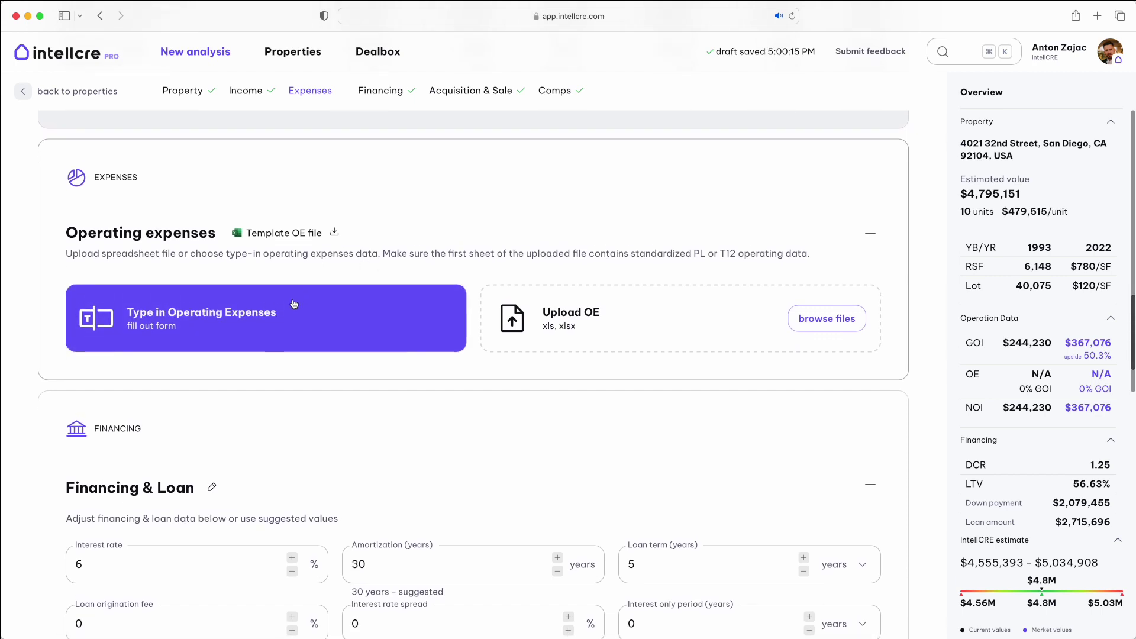
pyautogui.click(174, 324)
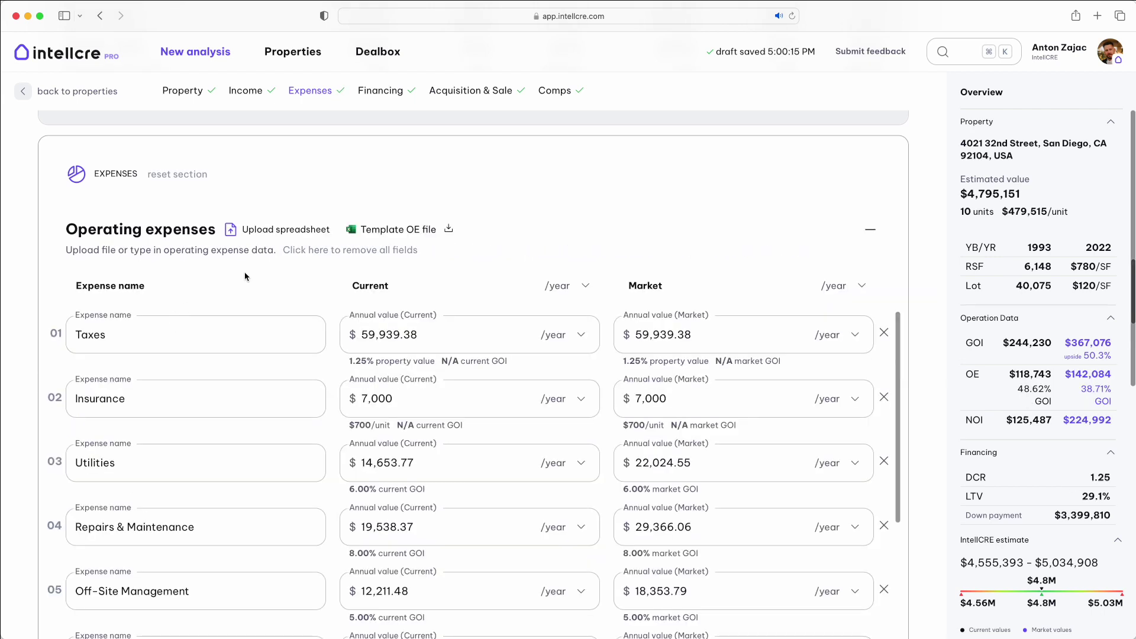
pyautogui.scroll(-3, 586, 249)
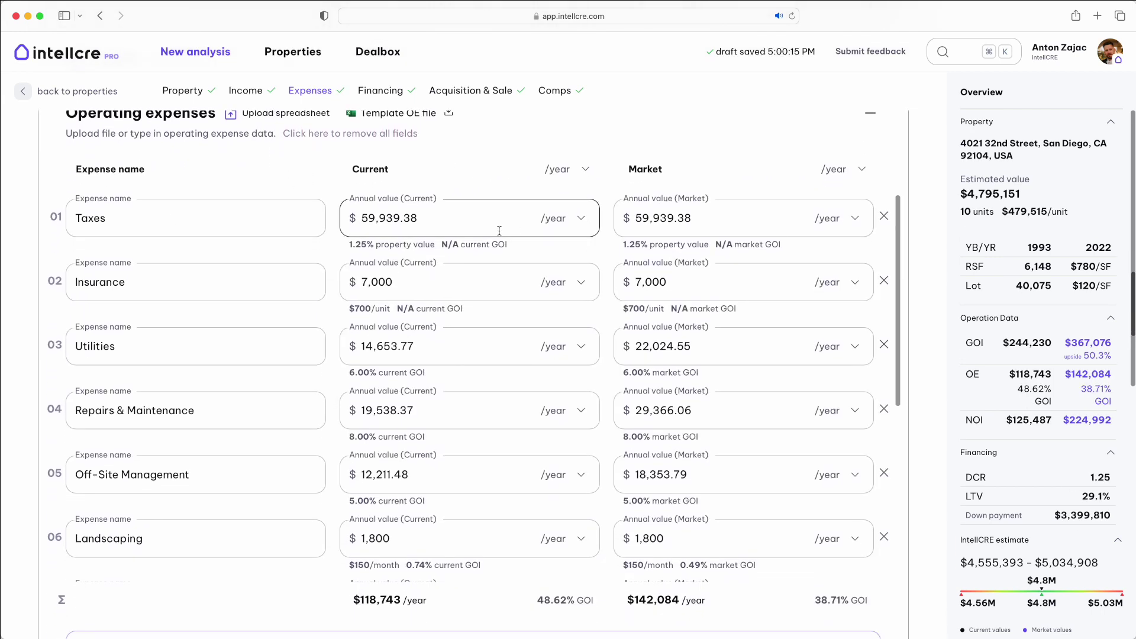
# Step: Inspect the Taxes value, current expenses breakdown and period choices, leaving everything unchanged
pyautogui.moveTo(436, 220); pyautogui.dragTo(330, 216)
pyautogui.scroll(-3, 541, 249)
pyautogui.scroll(-2, 541, 248)
pyautogui.scroll(-3, 623, 320)
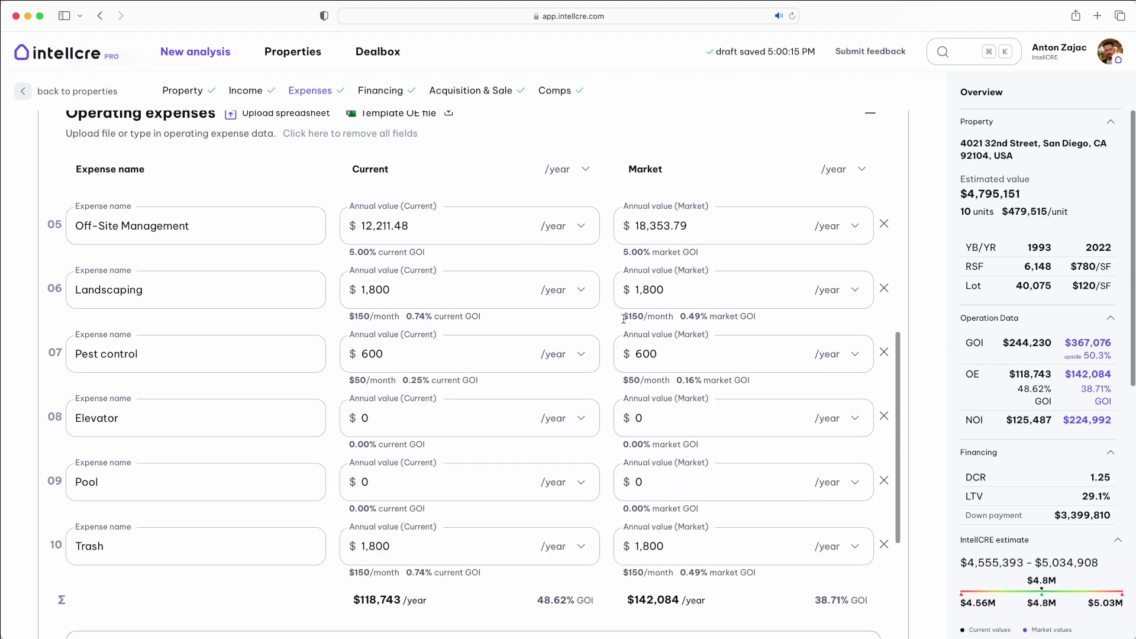
pyautogui.scroll(-1, 623, 319)
pyautogui.scroll(1, 623, 320)
pyautogui.scroll(3, 623, 319)
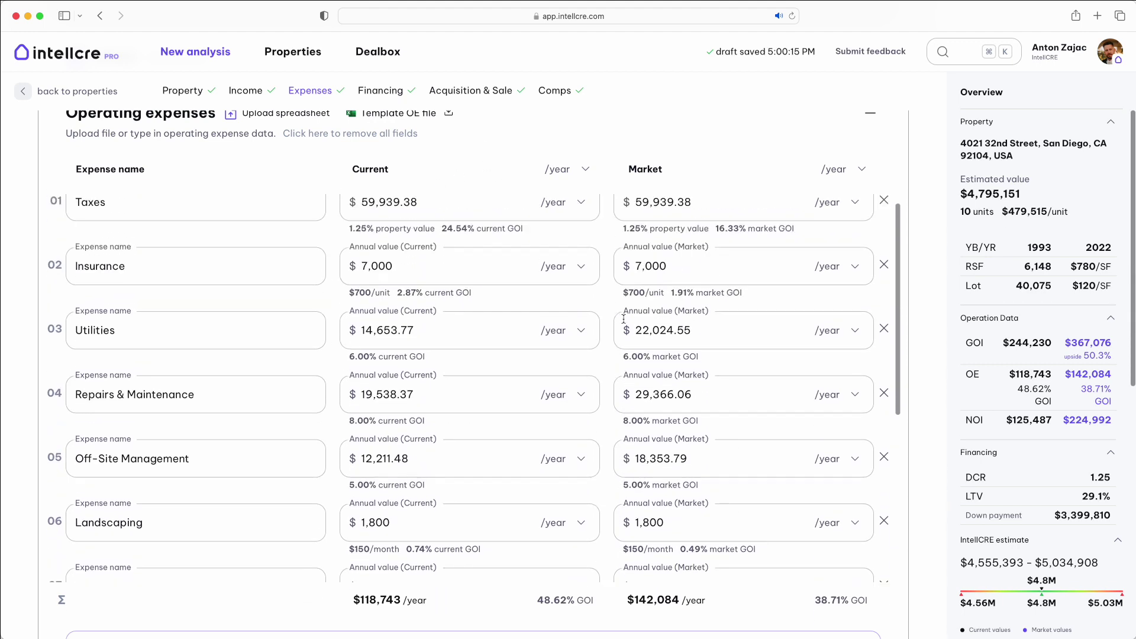
pyautogui.scroll(2, 623, 319)
pyautogui.scroll(-1, 624, 320)
pyautogui.scroll(-2, 623, 320)
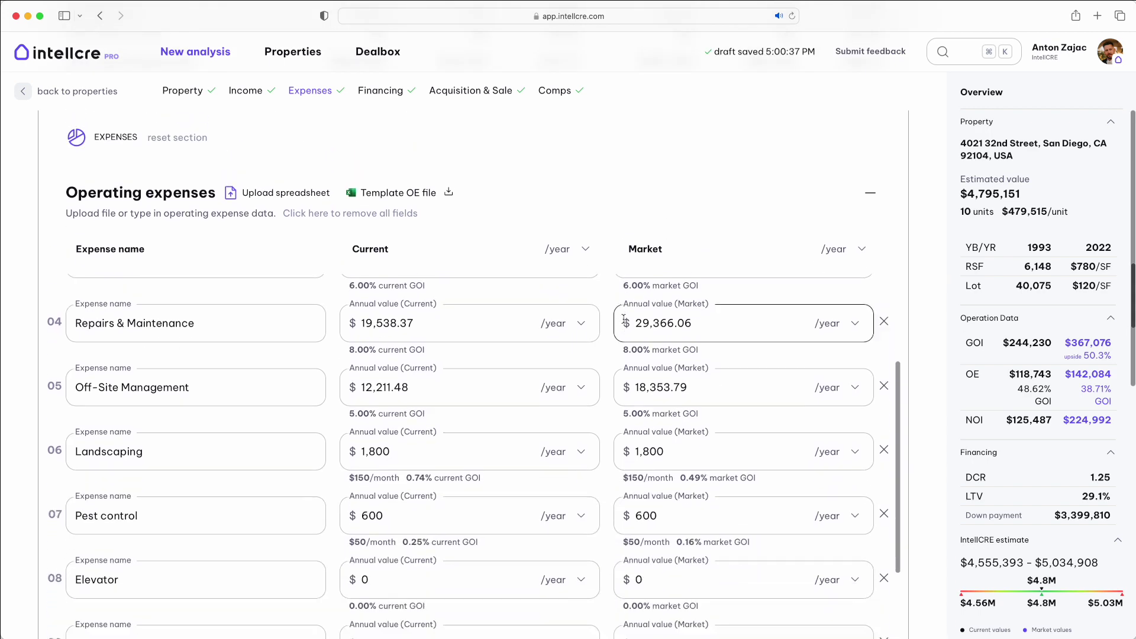
pyautogui.scroll(-3, 623, 320)
pyautogui.scroll(-2, 623, 320)
pyautogui.scroll(-3, 605, 458)
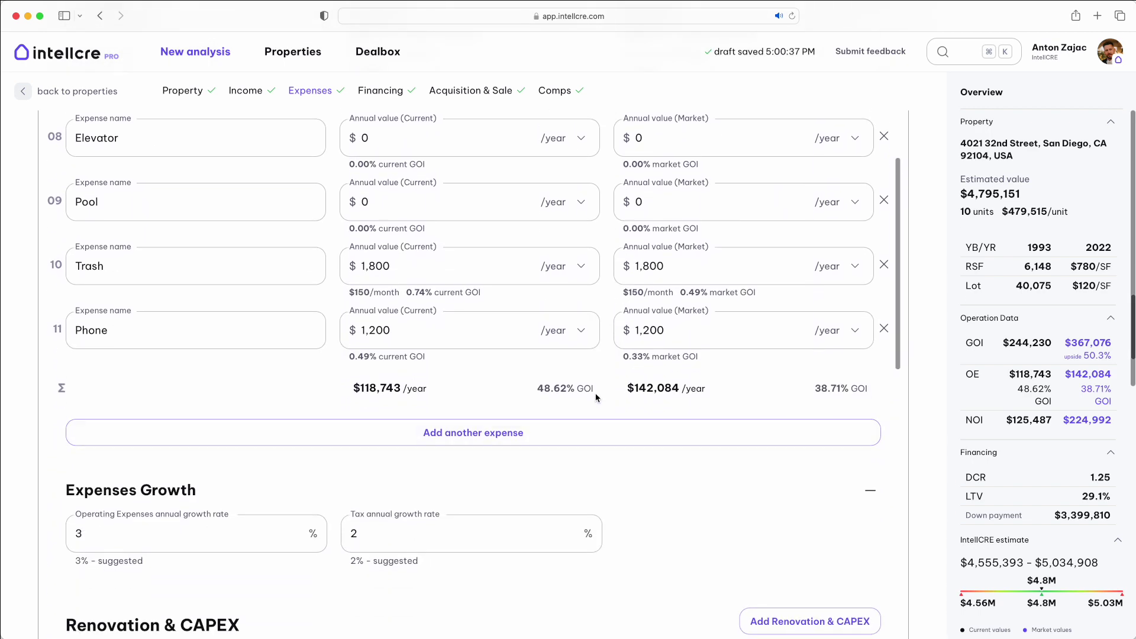
pyautogui.scroll(3, 593, 288)
pyautogui.scroll(1, 592, 289)
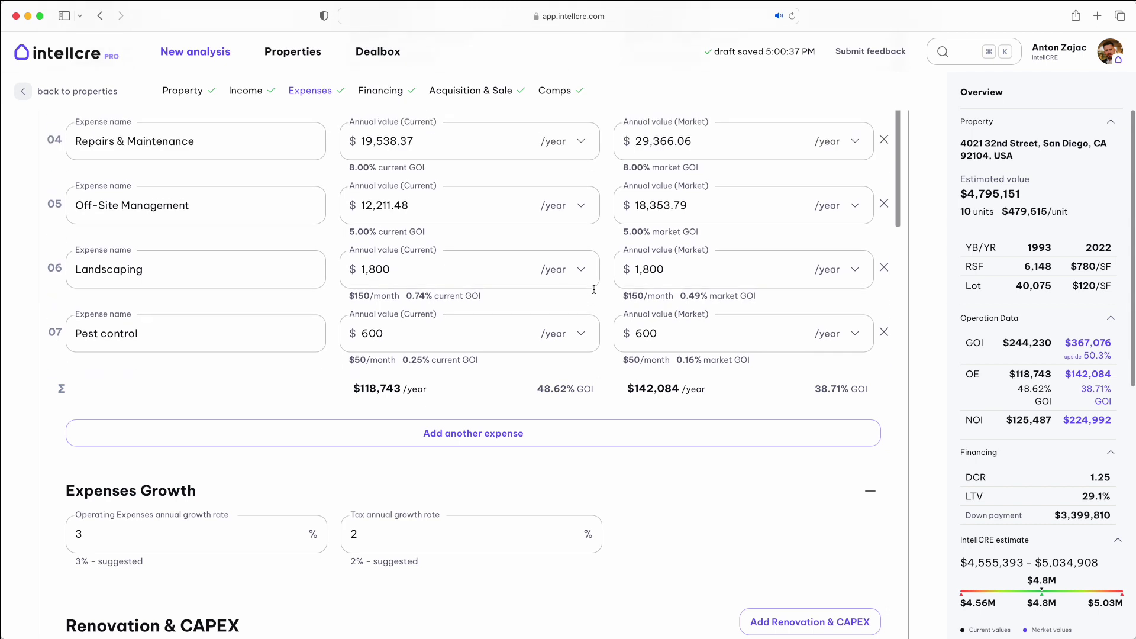
pyautogui.moveTo(588, 389); pyautogui.dragTo(560, 388)
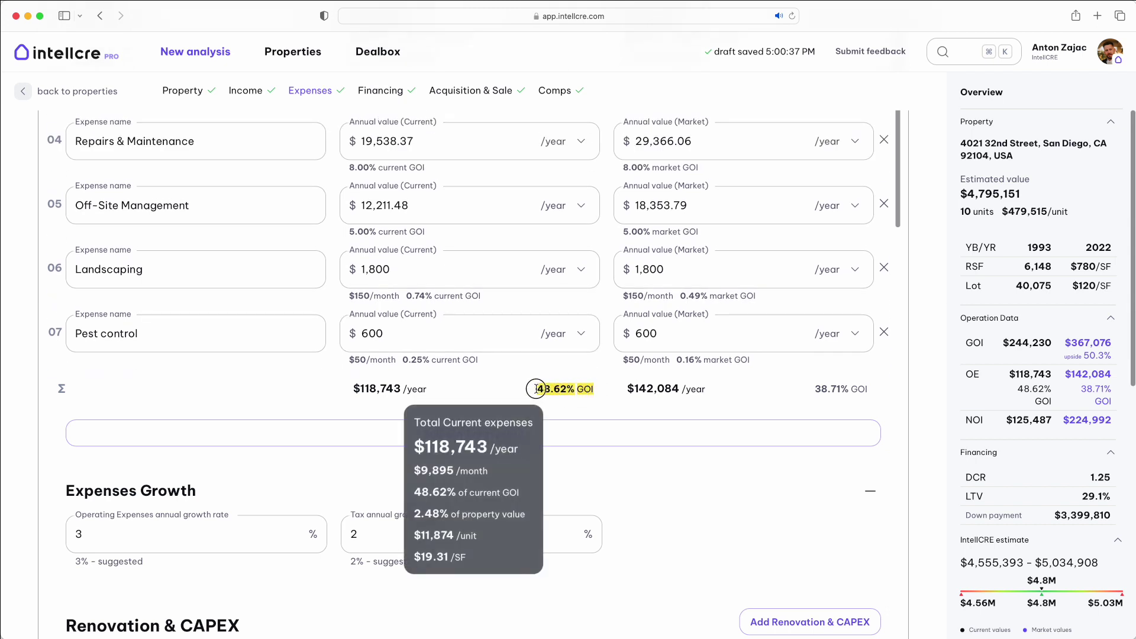
pyautogui.click(700, 338)
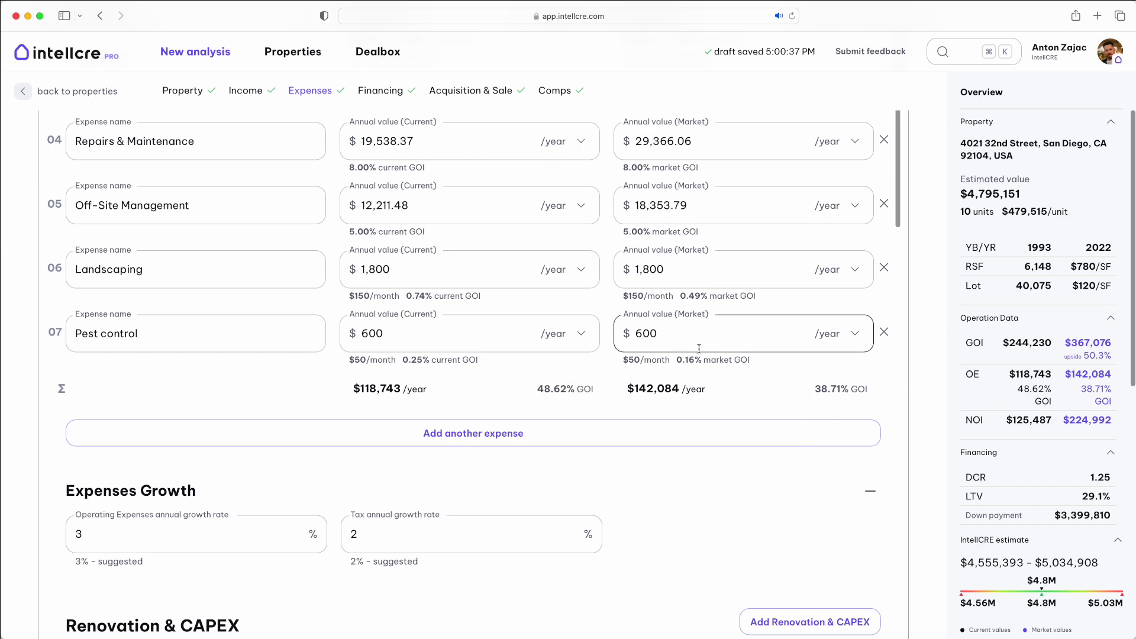
pyautogui.scroll(1, 698, 348)
pyautogui.scroll(1, 600, 327)
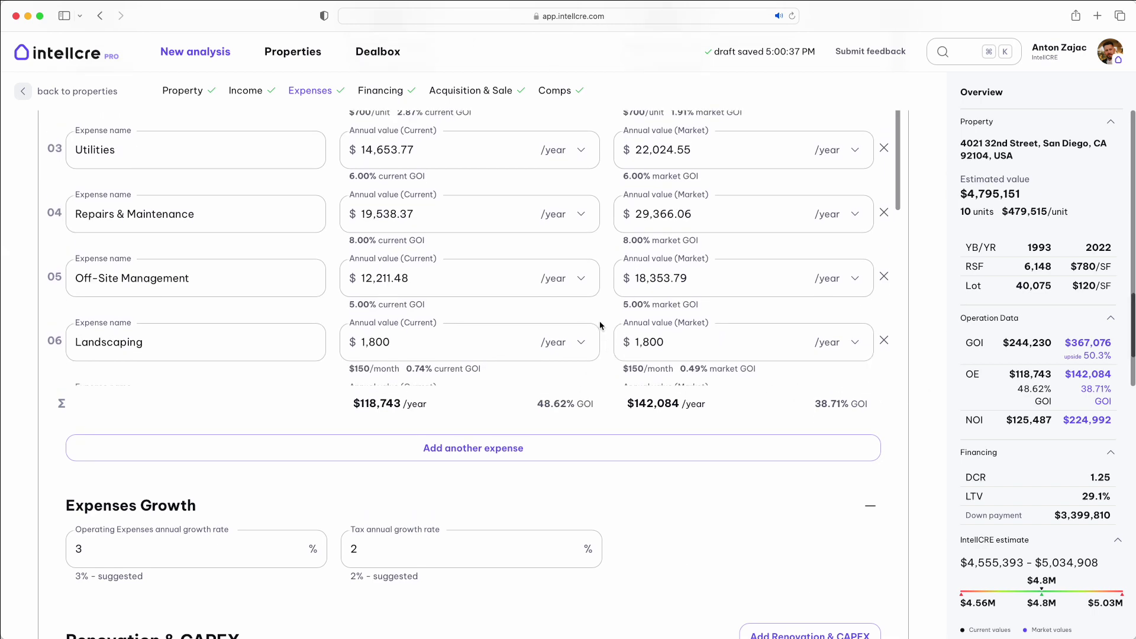
pyautogui.scroll(5, 600, 327)
pyautogui.click(579, 277)
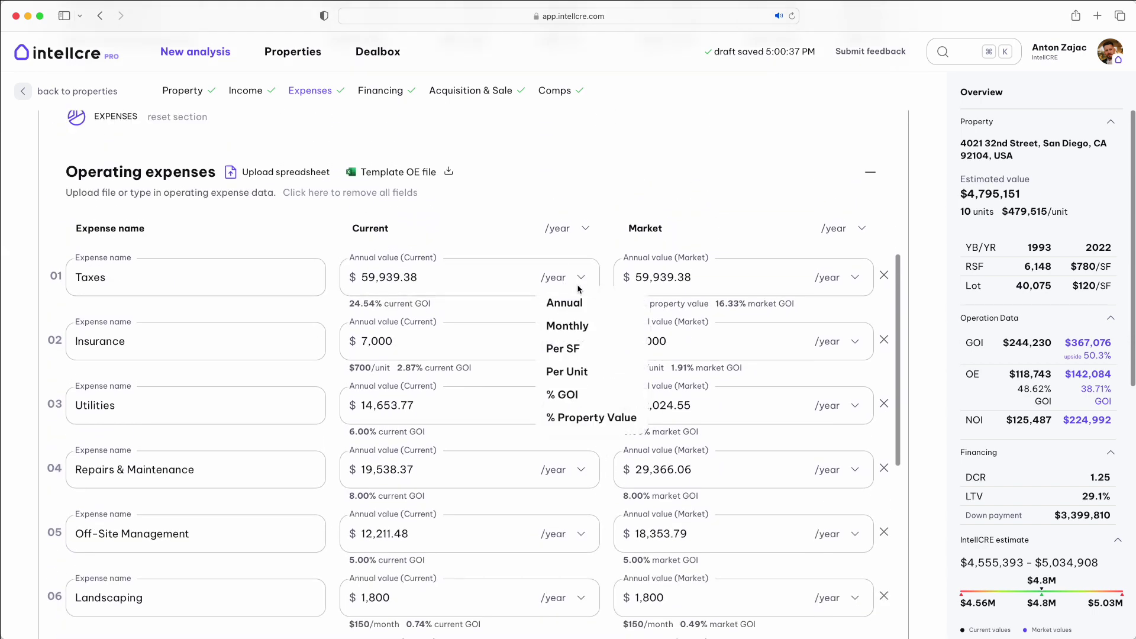
pyautogui.click(585, 229)
pyautogui.click(586, 229)
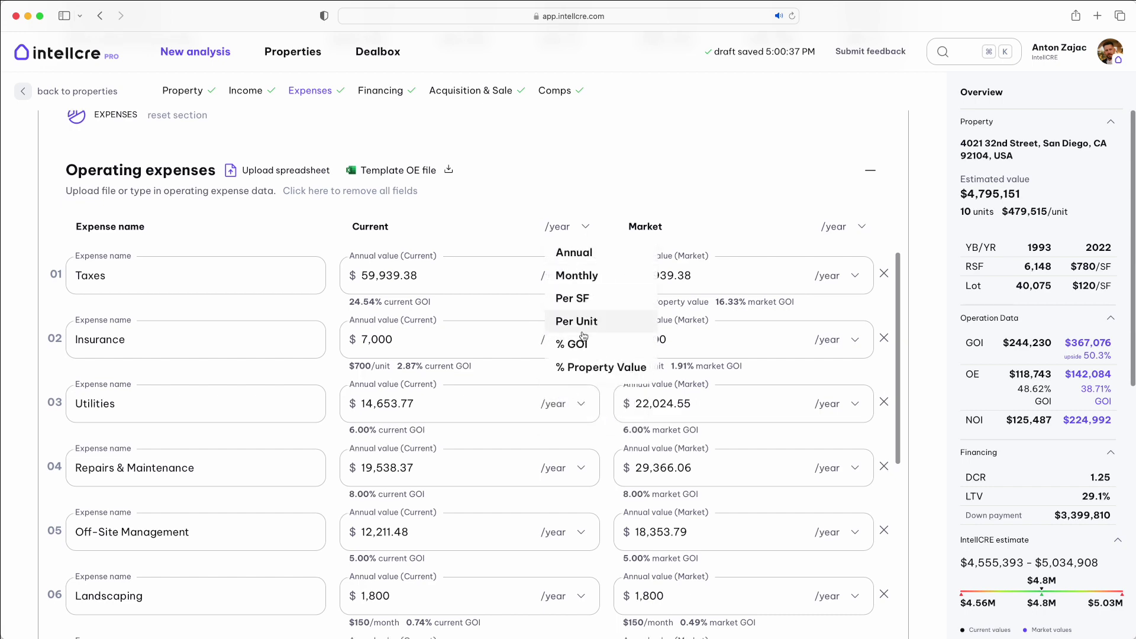
pyautogui.click(708, 213)
pyautogui.scroll(-2, 730, 239)
pyautogui.scroll(-5, 730, 240)
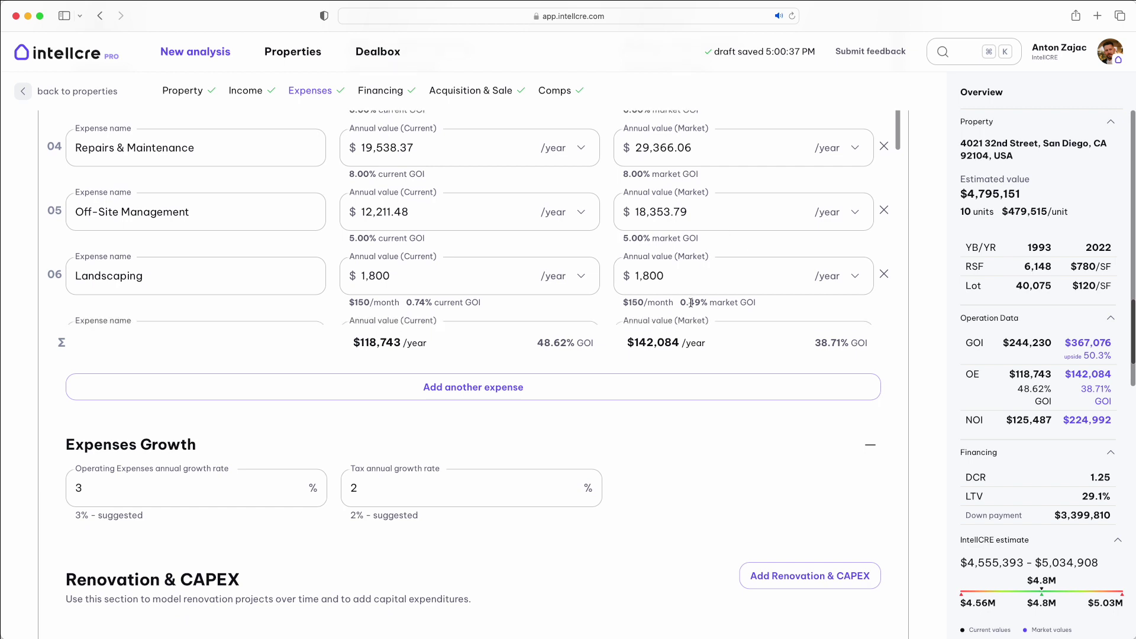
pyautogui.scroll(-4, 730, 267)
pyautogui.scroll(-3, 766, 463)
pyautogui.scroll(-3, 767, 426)
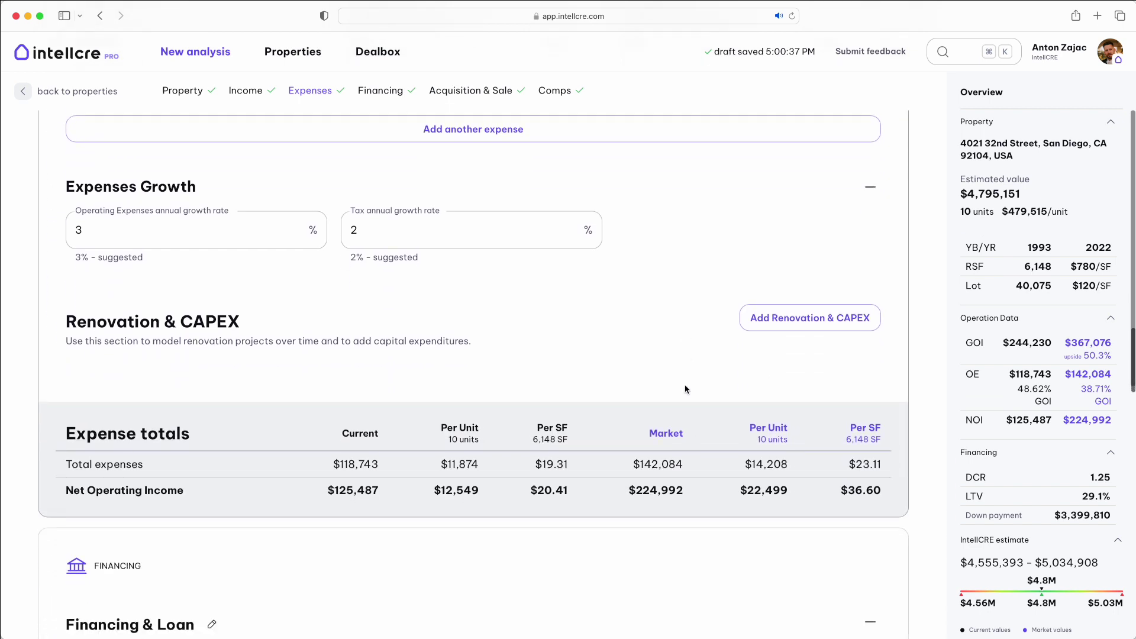
pyautogui.scroll(-2, 710, 293)
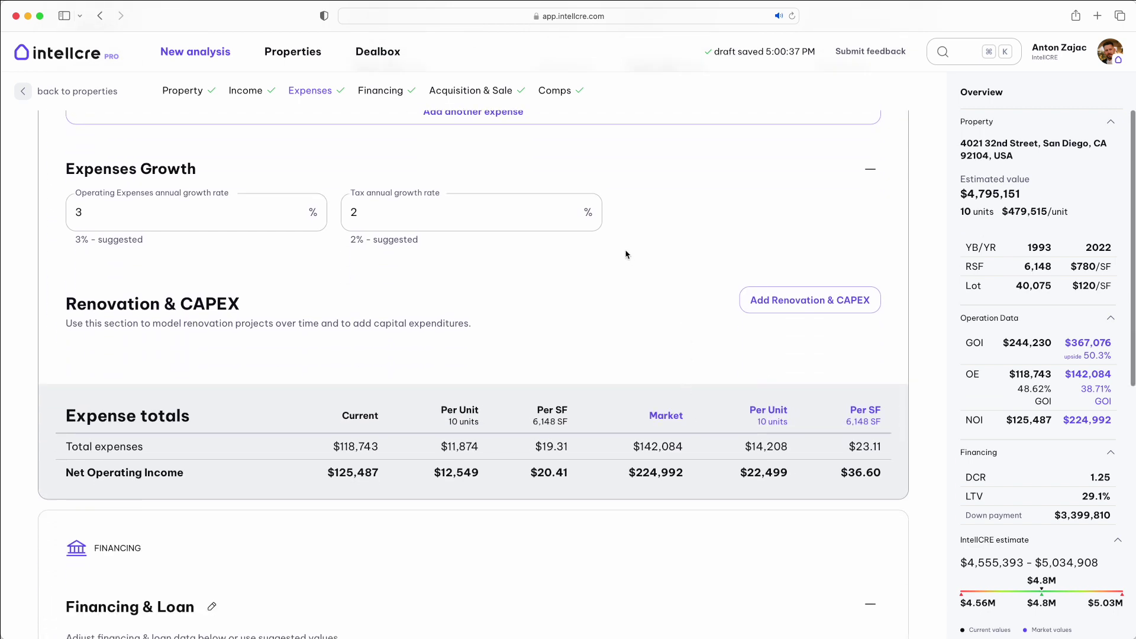
pyautogui.click(785, 302)
pyautogui.click(248, 366)
pyautogui.write('roof')
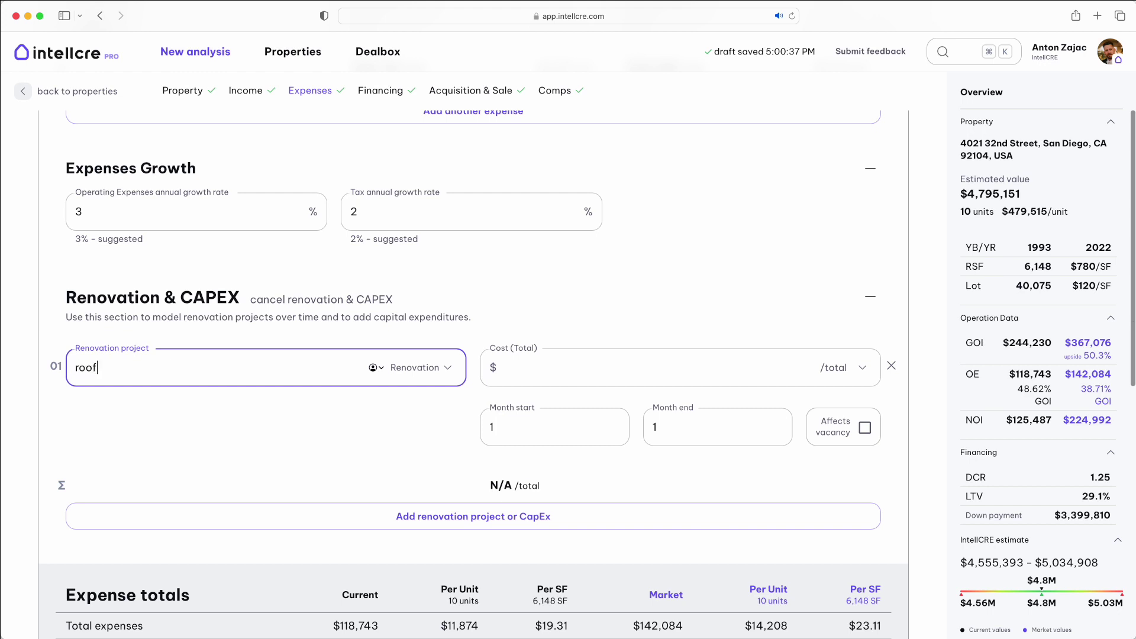
pyautogui.click(542, 373)
pyautogui.write('100,000')
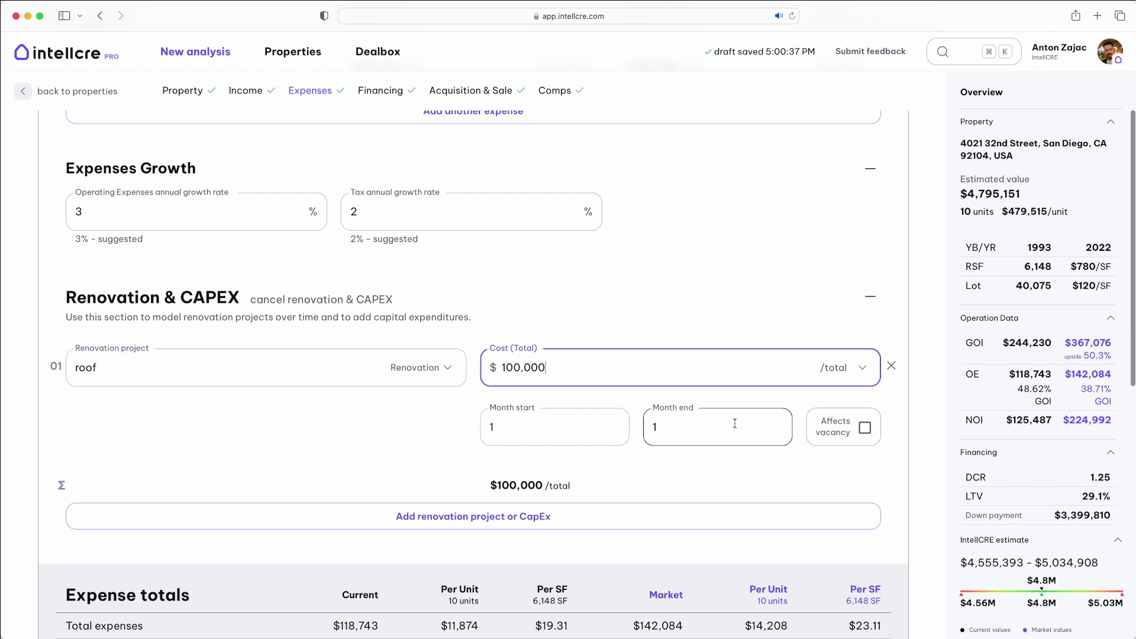
pyautogui.scroll(-3, 734, 388)
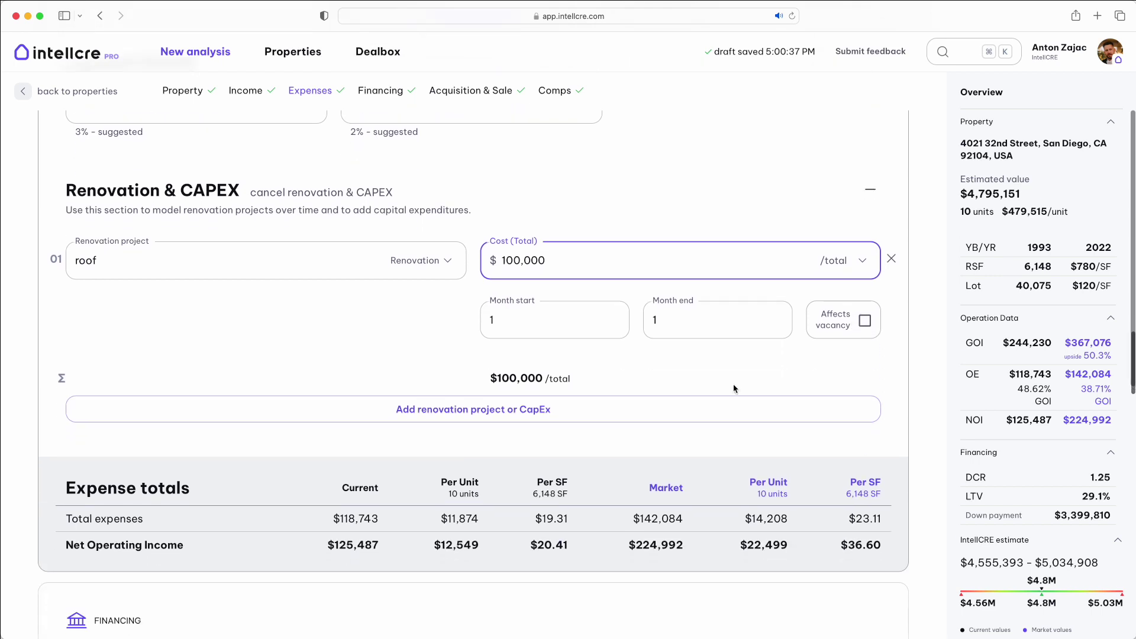
pyautogui.click(353, 198)
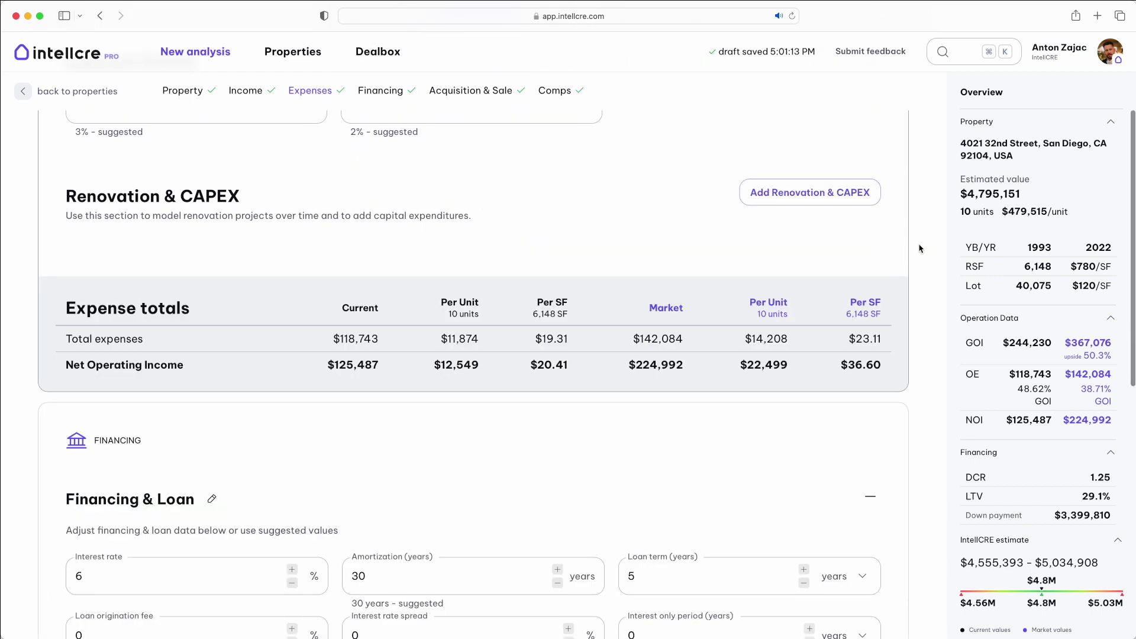
pyautogui.scroll(-2, 1060, 255)
pyautogui.scroll(-4, 1066, 359)
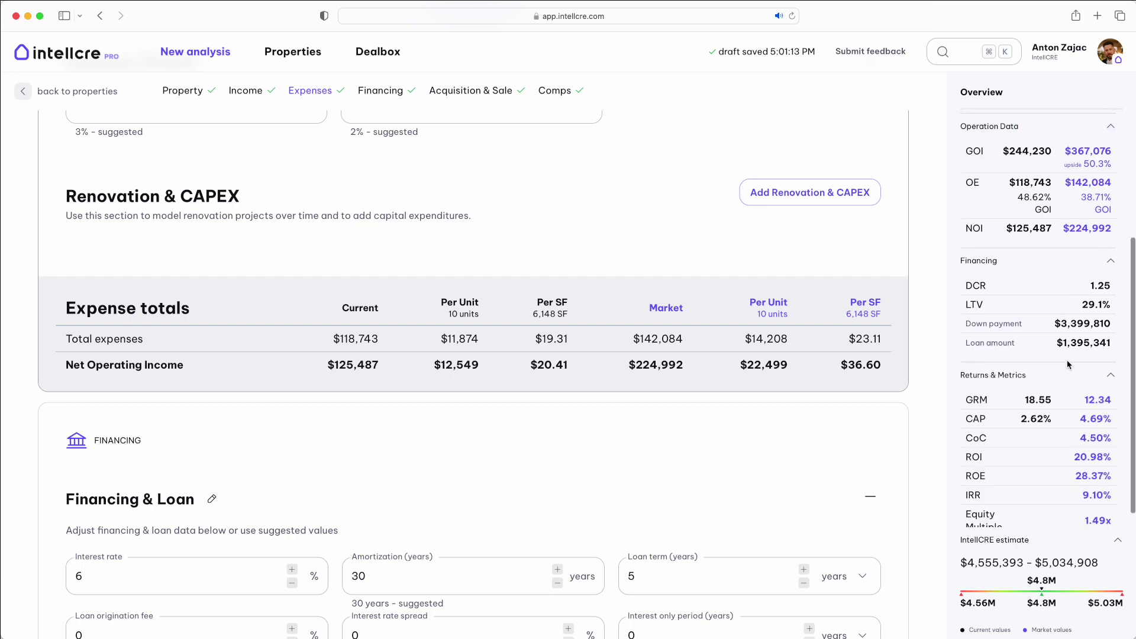
pyautogui.scroll(-2, 734, 388)
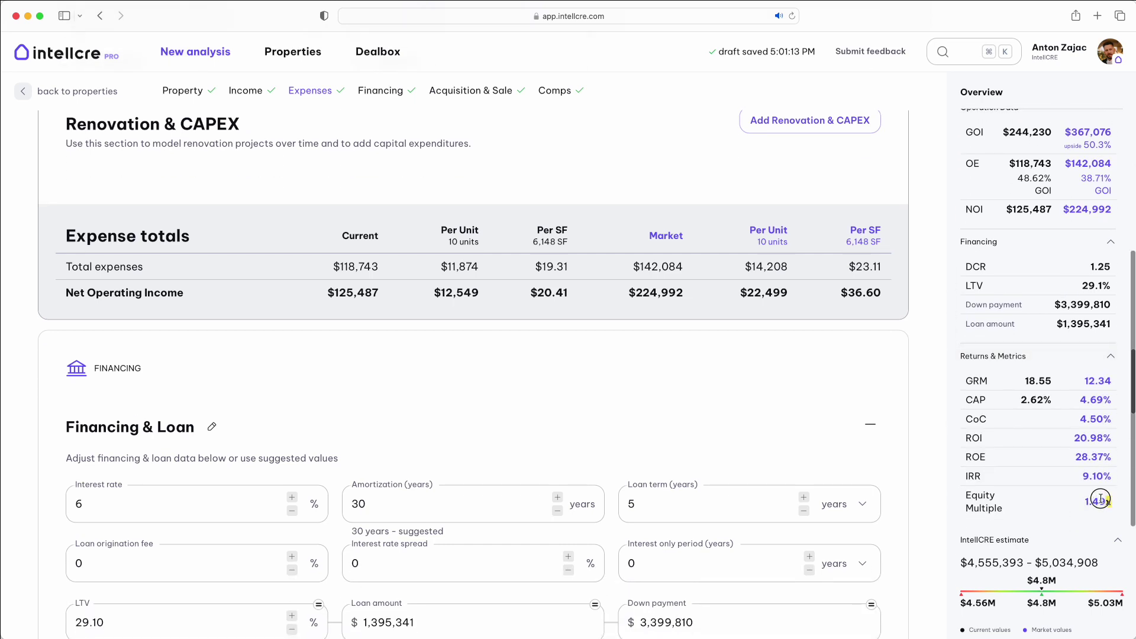
pyautogui.moveTo(1101, 501); pyautogui.dragTo(1049, 426)
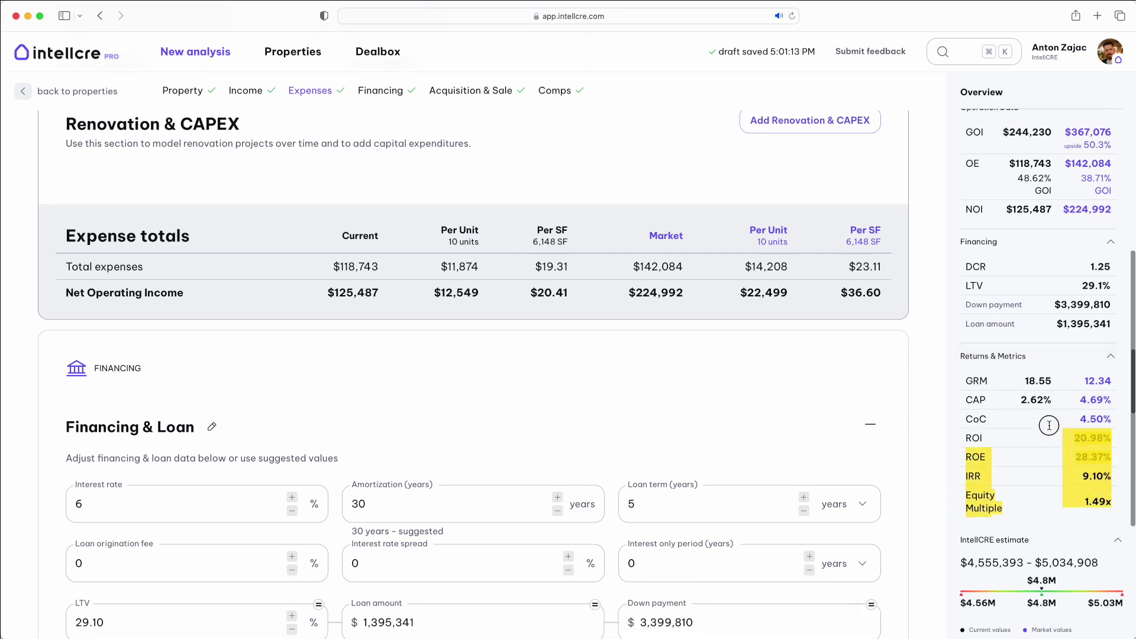
pyautogui.click(933, 362)
pyautogui.scroll(-5, 926, 354)
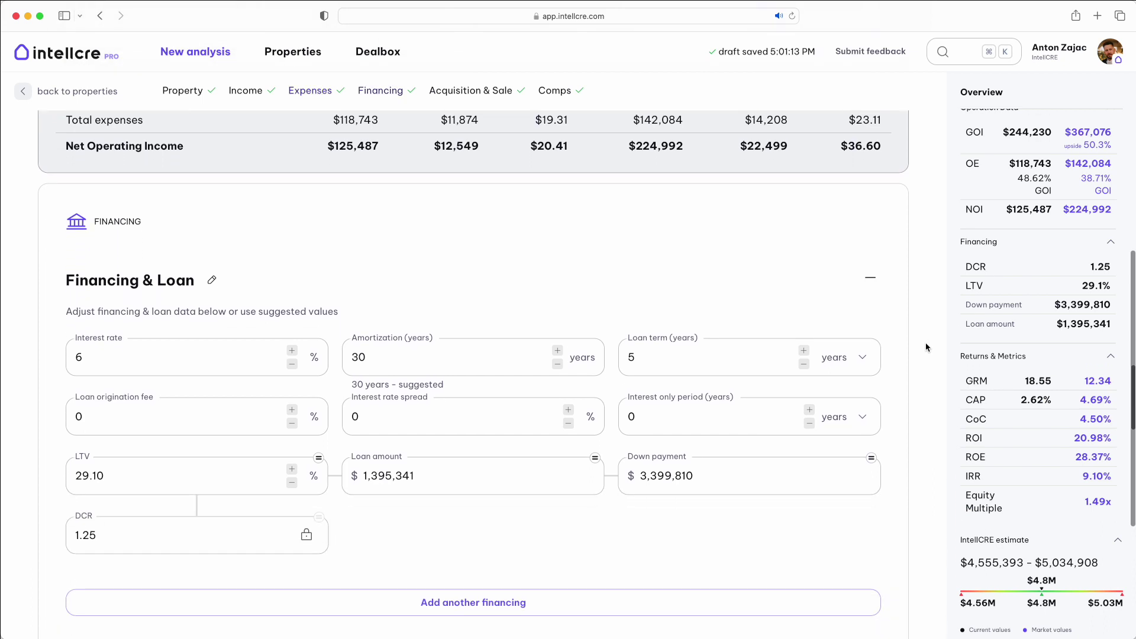
pyautogui.scroll(-2, 404, 434)
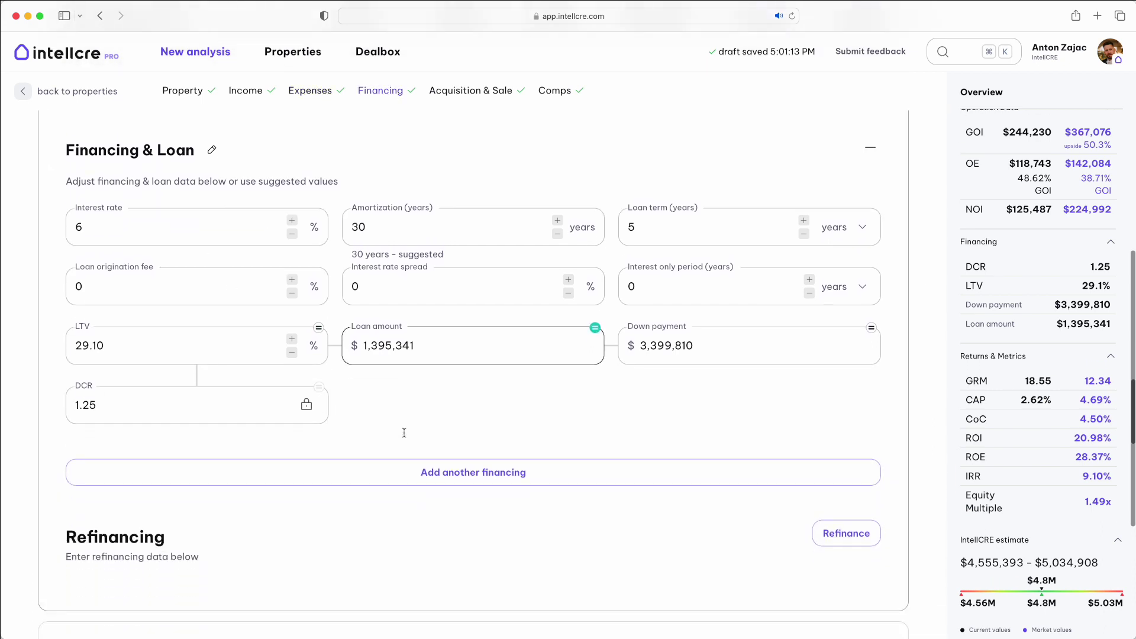
# Step: Add a second financing and remove it again, keeping a single loan
pyautogui.click(436, 471)
pyautogui.click(230, 462)
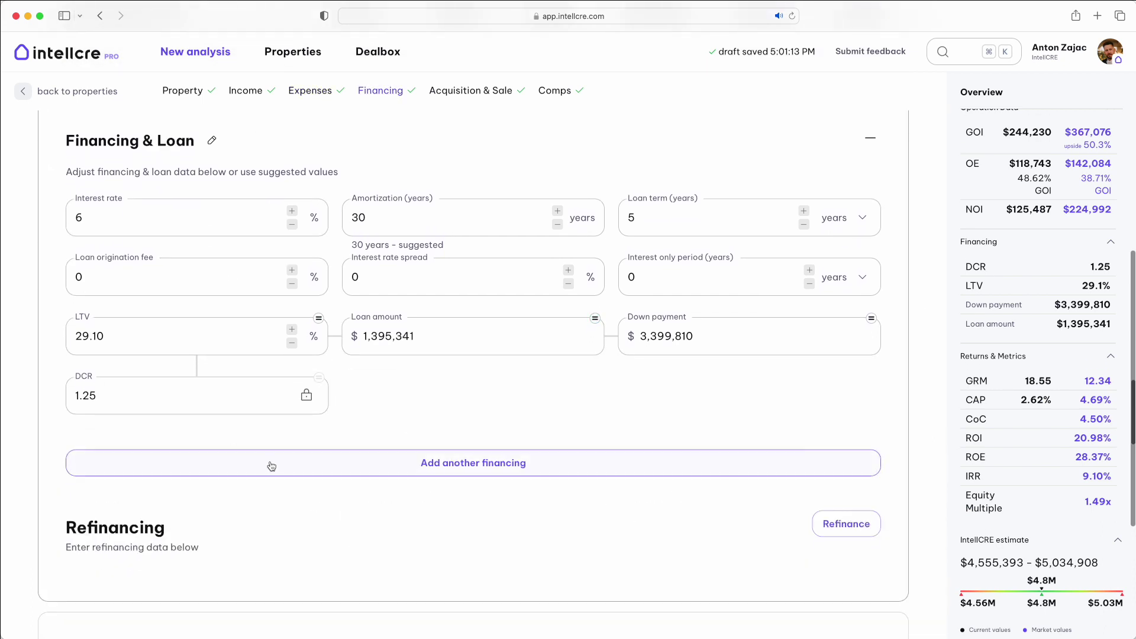
pyautogui.scroll(-1, 510, 397)
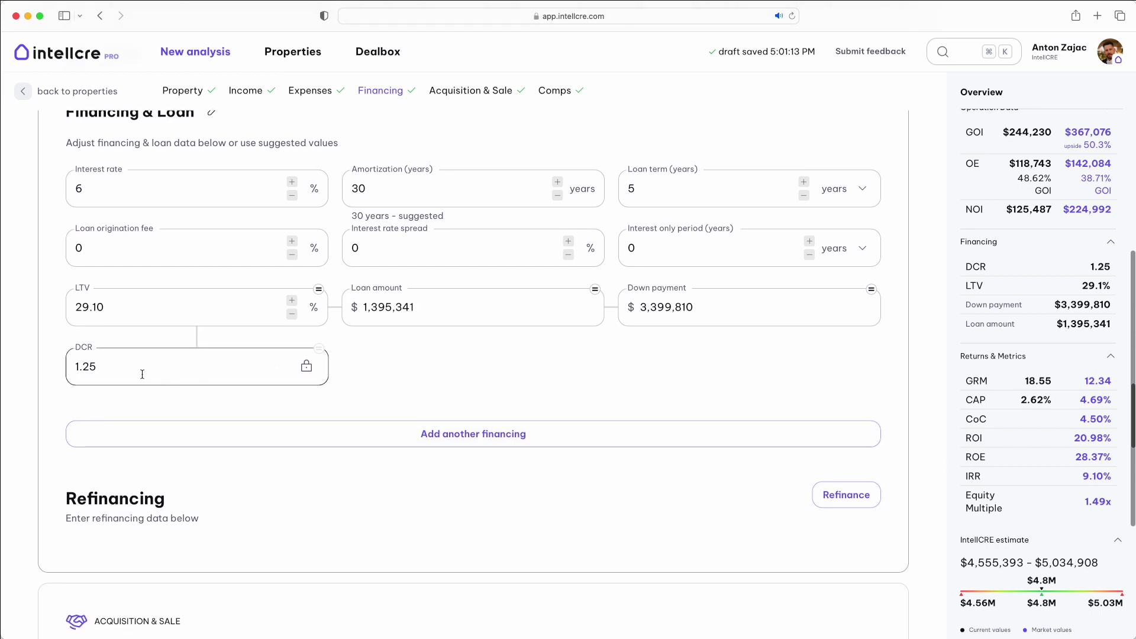
pyautogui.scroll(1, 141, 374)
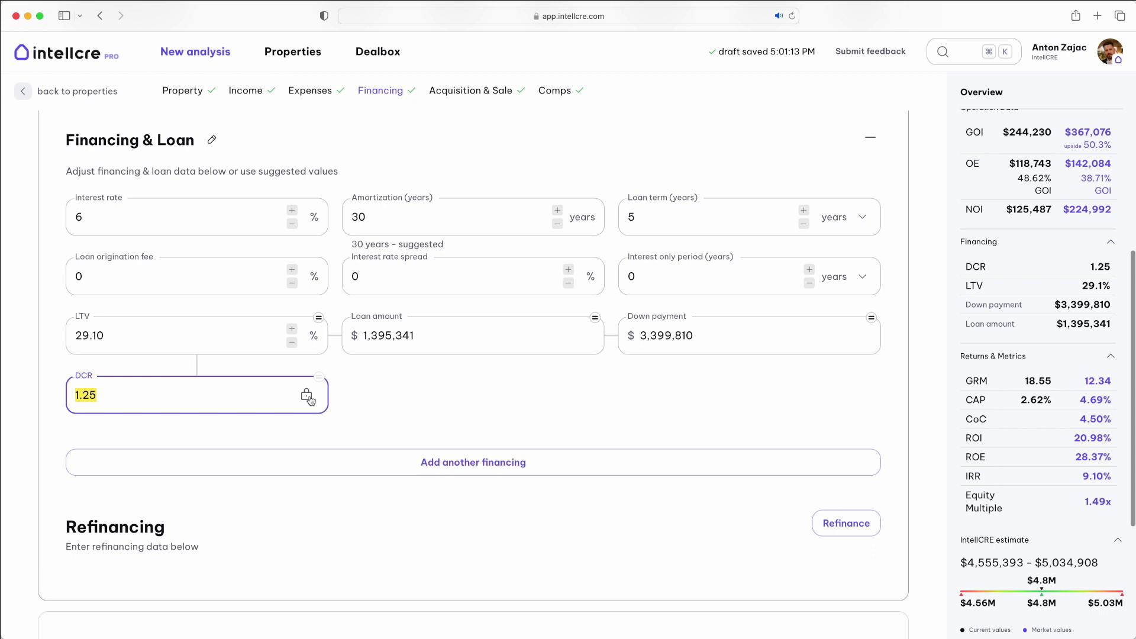
pyautogui.scroll(-3, 501, 402)
pyautogui.scroll(-3, 502, 402)
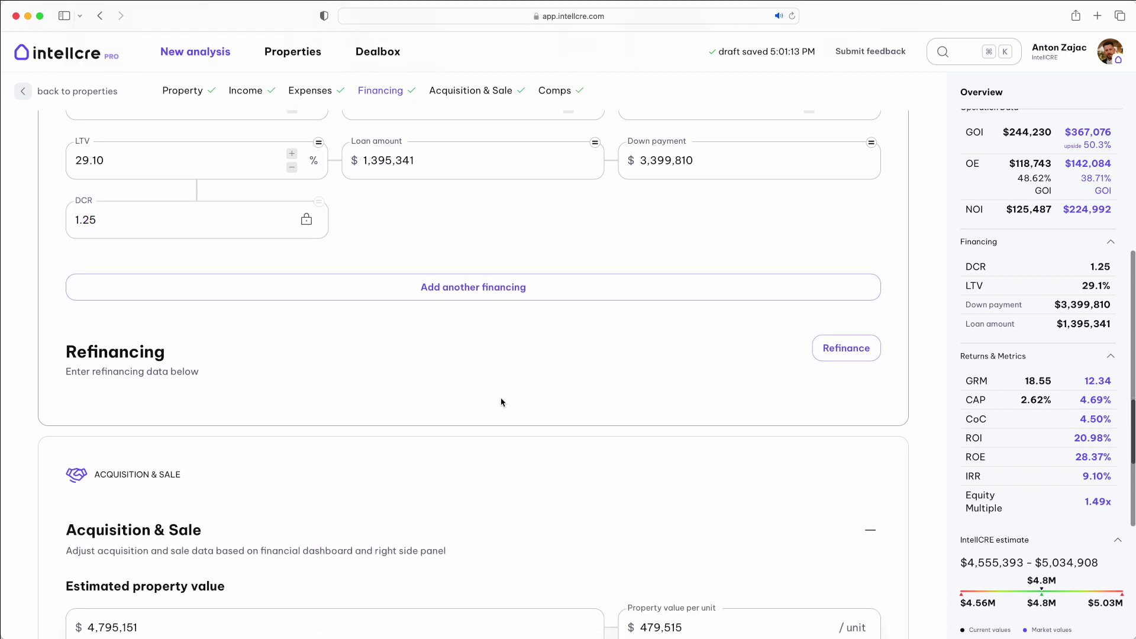
pyautogui.scroll(-2, 502, 401)
pyautogui.scroll(-3, 501, 402)
pyautogui.scroll(-2, 501, 403)
pyautogui.scroll(-2, 501, 402)
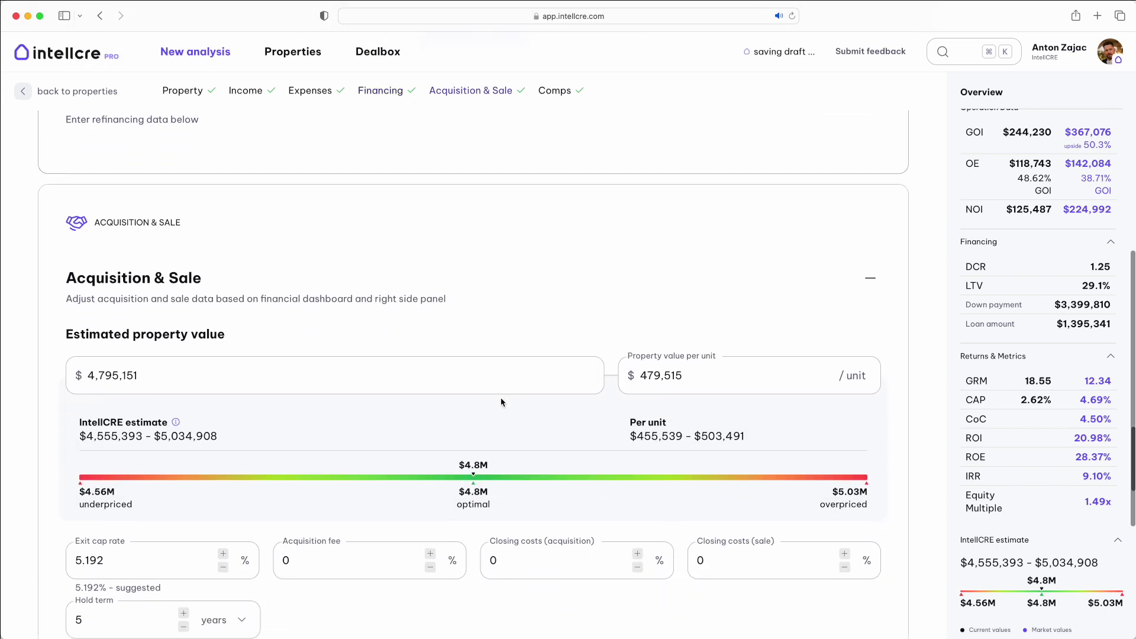
pyautogui.scroll(-2, 501, 403)
pyautogui.scroll(-1, 501, 402)
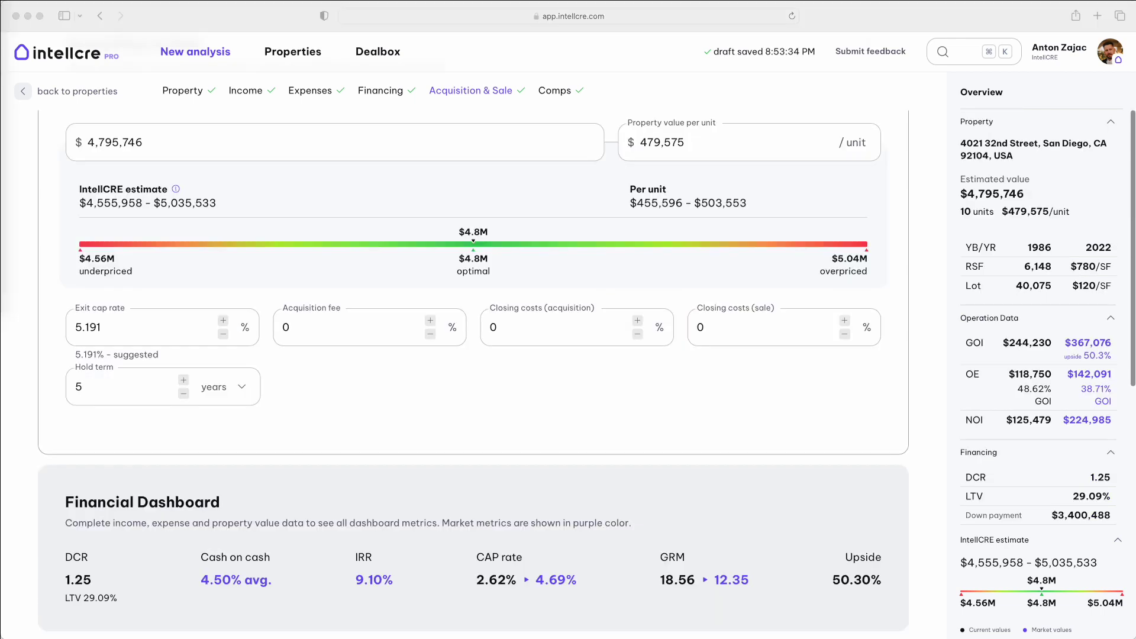
pyautogui.scroll(-5, 695, 462)
pyautogui.scroll(-5, 694, 463)
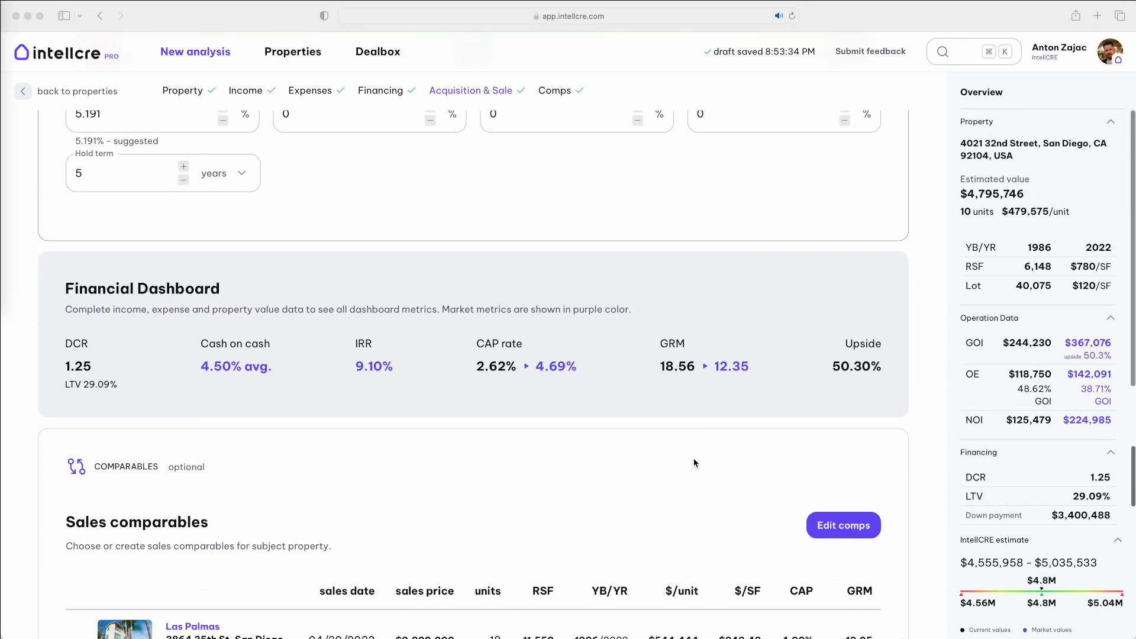
pyautogui.scroll(-3, 694, 462)
pyautogui.scroll(-3, 694, 463)
pyautogui.scroll(-3, 694, 462)
pyautogui.scroll(-2, 694, 463)
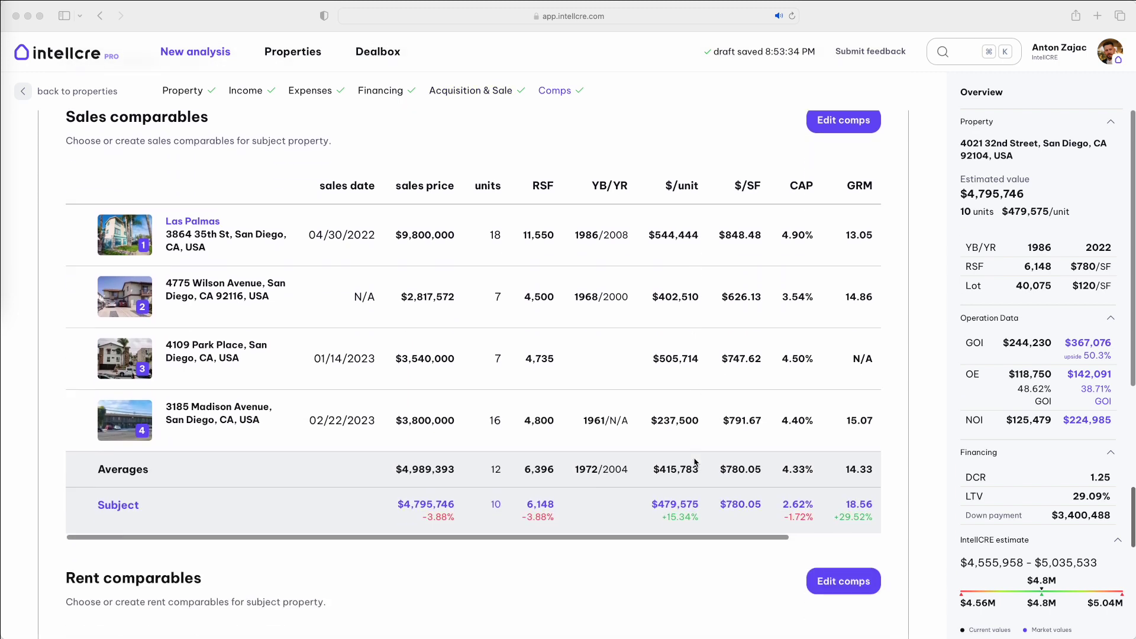
pyautogui.scroll(-4, 694, 462)
pyautogui.scroll(5, 694, 463)
pyautogui.scroll(1, 697, 463)
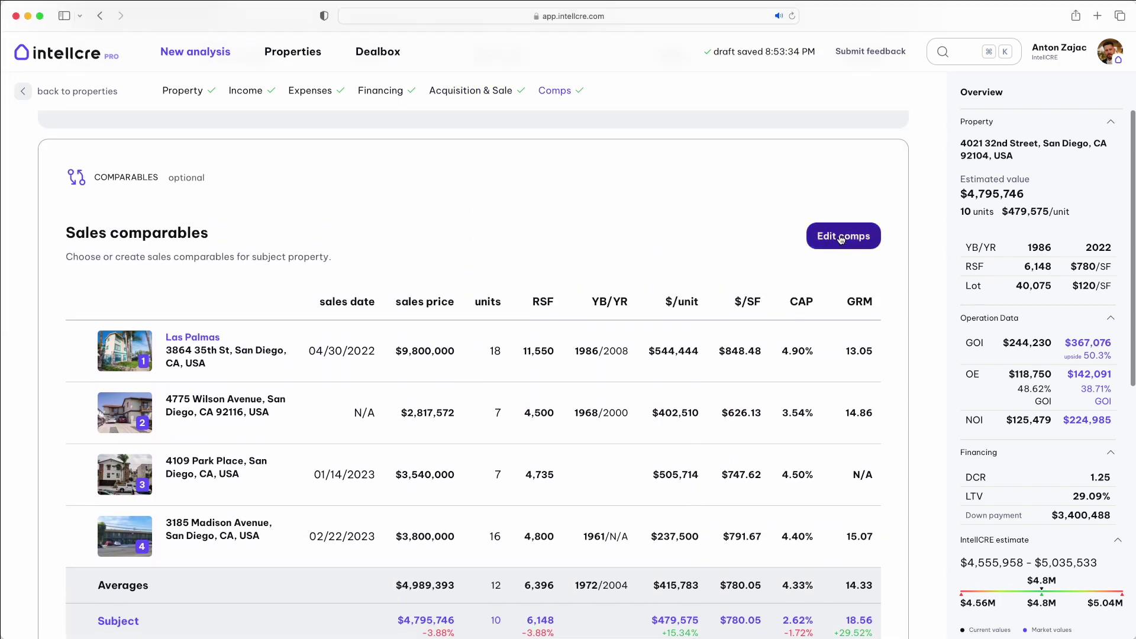
# Step: Review the four selected comps without changing filters, then generate the underwriting analysis
pyautogui.click(841, 238)
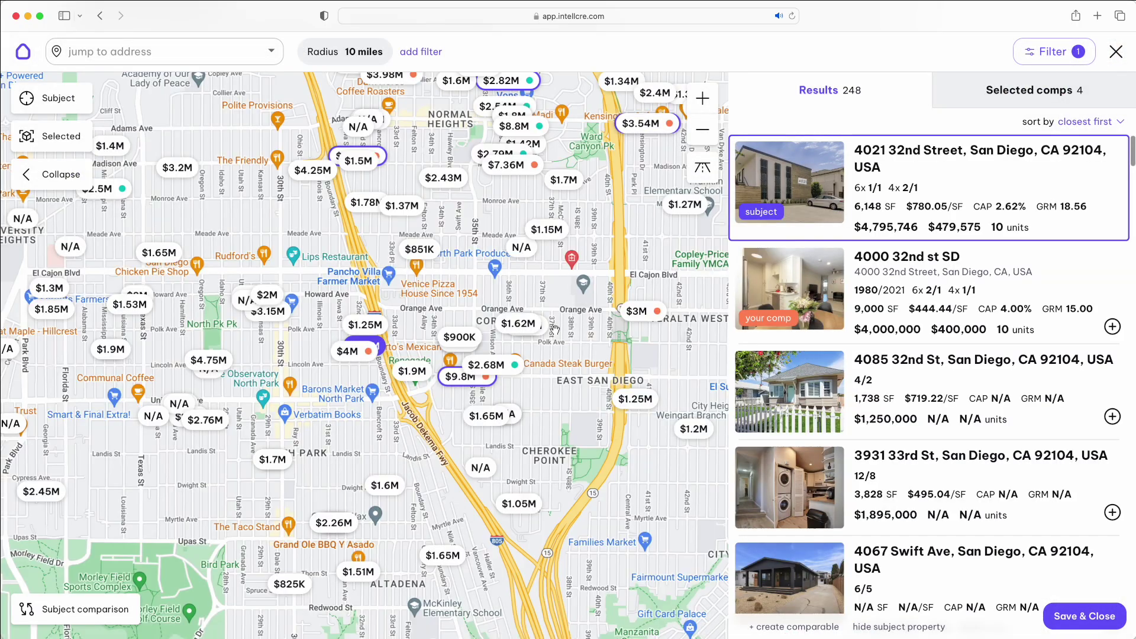
pyautogui.scroll(-3, 932, 355)
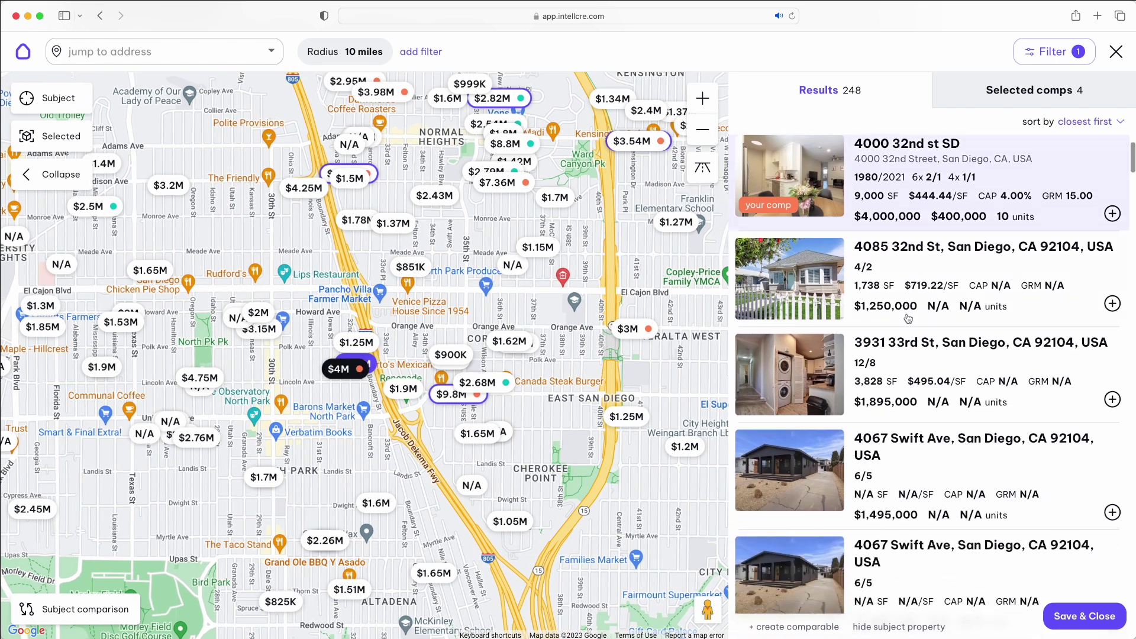
pyautogui.click(1014, 89)
pyautogui.scroll(-2, 961, 280)
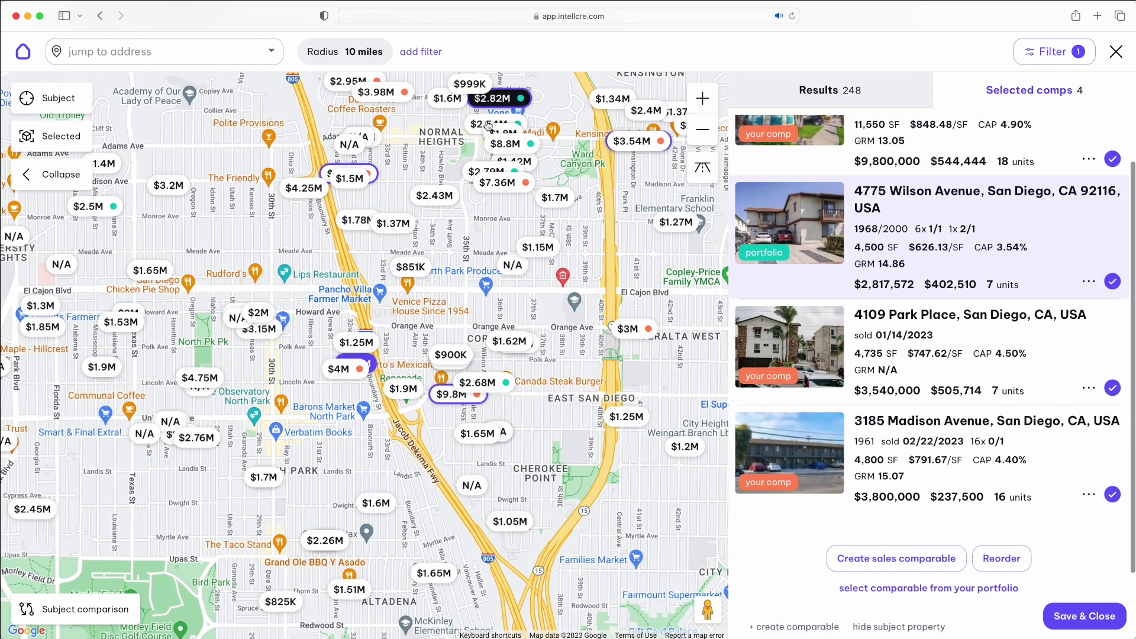
pyautogui.click(426, 52)
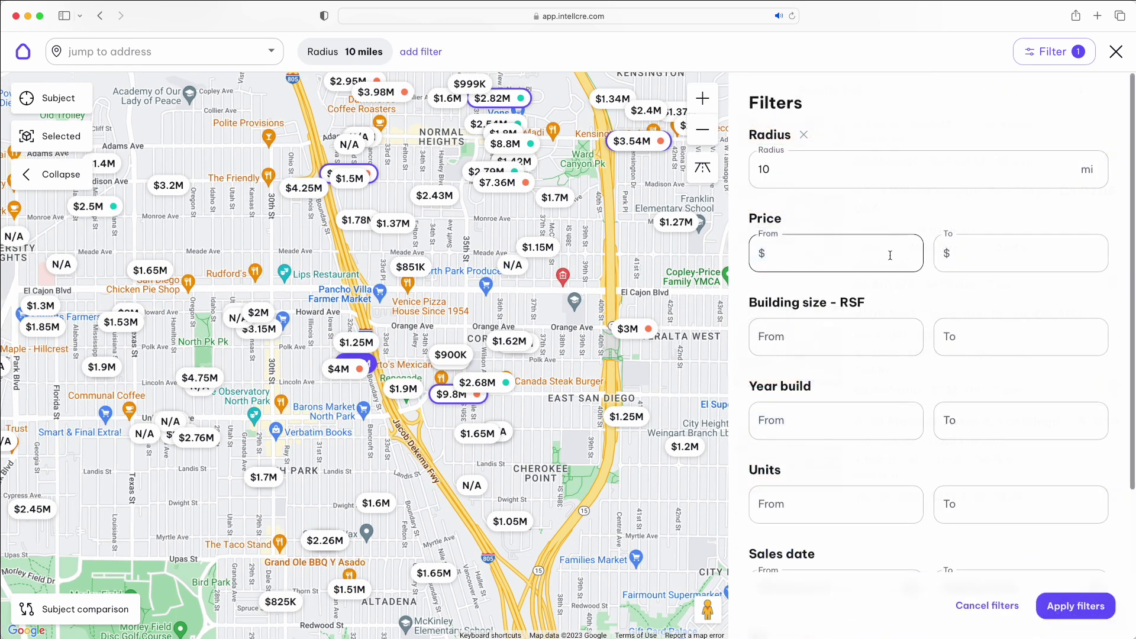
pyautogui.click(987, 606)
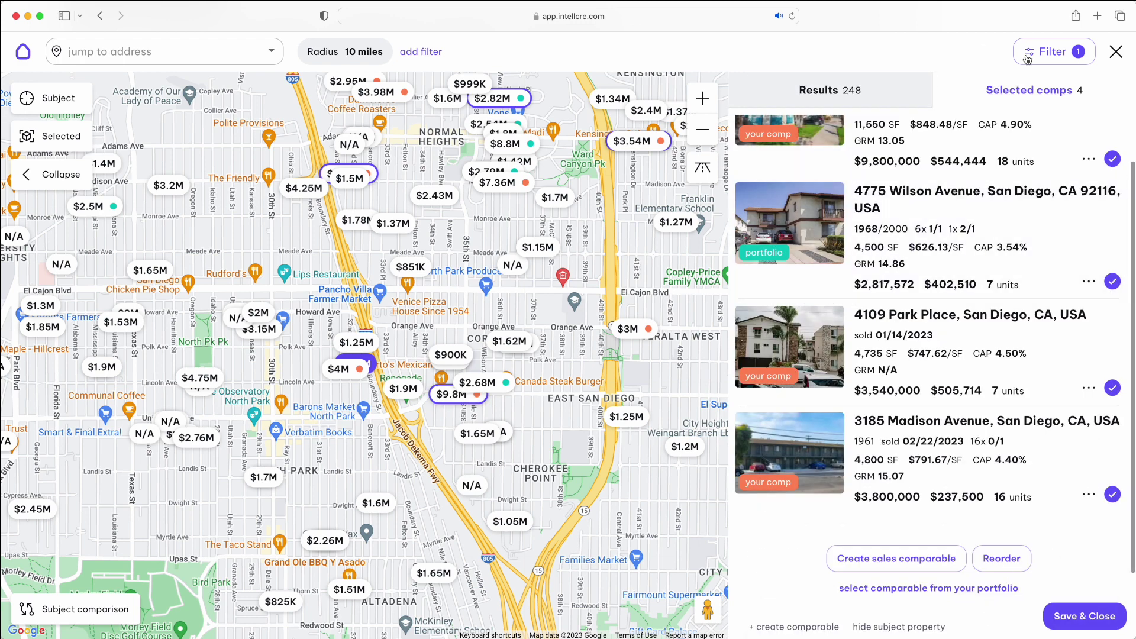
pyautogui.click(1116, 52)
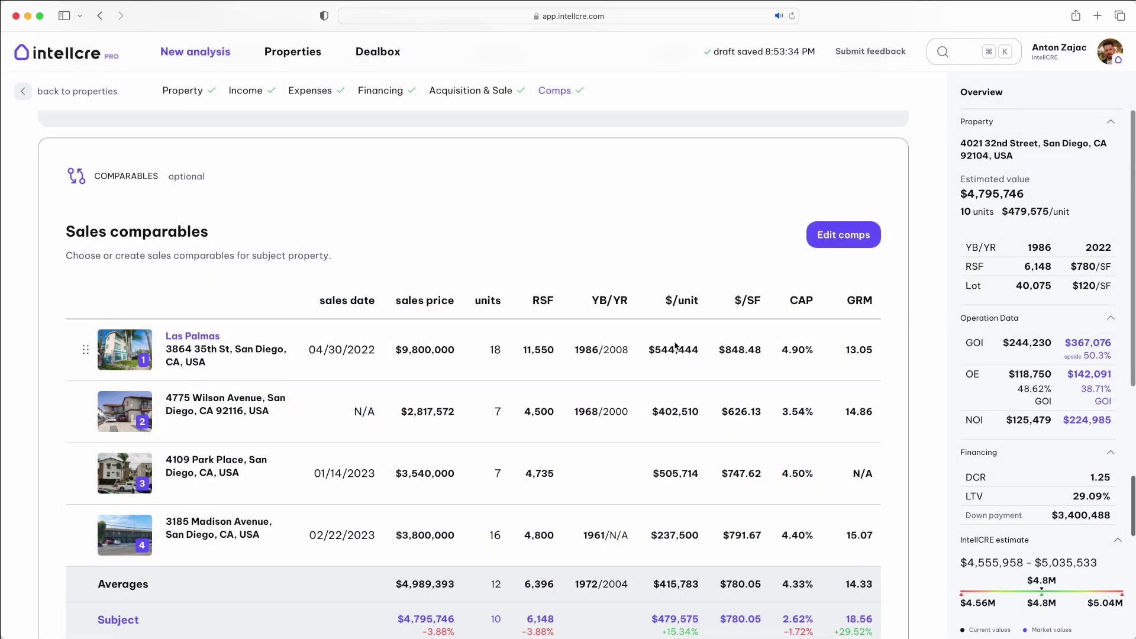
pyautogui.scroll(-5, 674, 342)
pyautogui.scroll(-5, 674, 342)
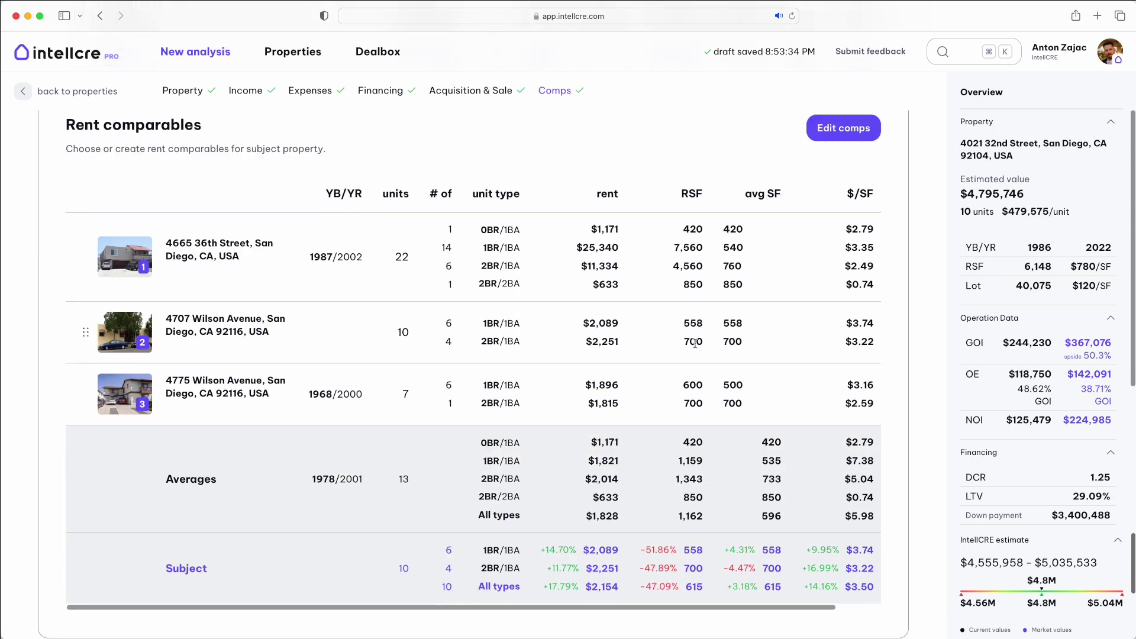
pyautogui.scroll(-5, 694, 346)
pyautogui.scroll(-5, 695, 347)
pyautogui.scroll(-5, 695, 346)
pyautogui.scroll(-3, 745, 402)
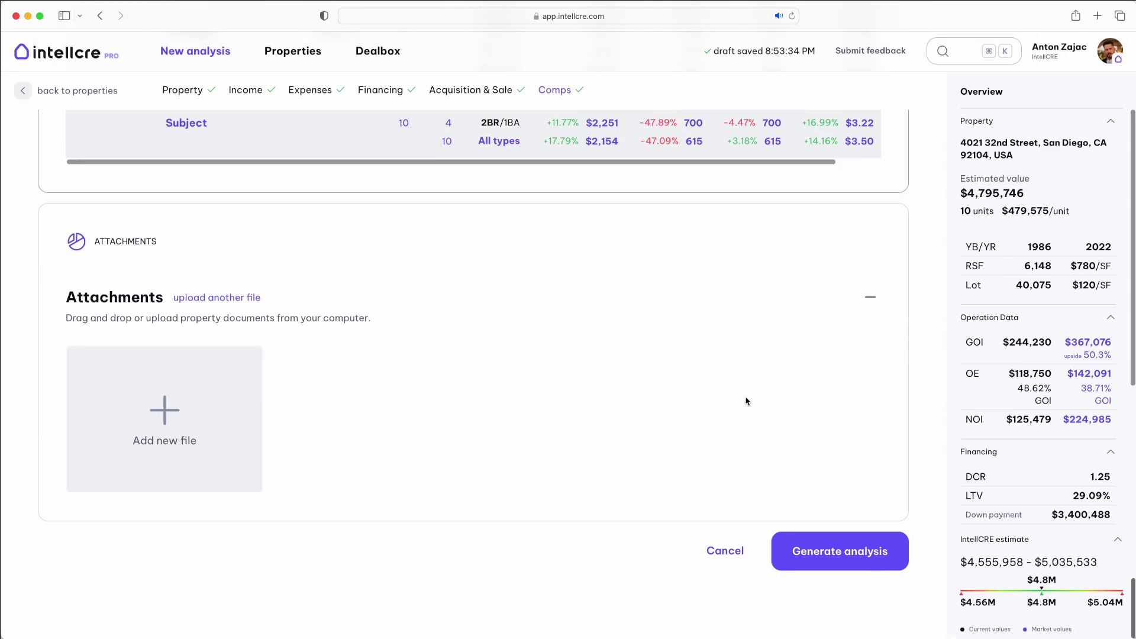
pyautogui.click(845, 554)
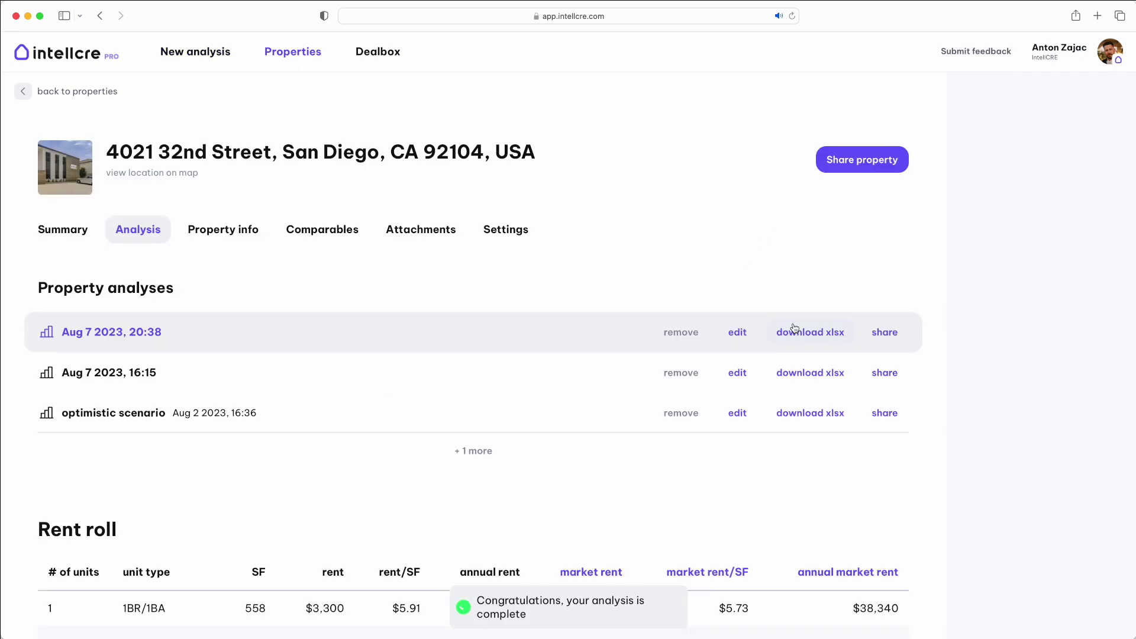
pyautogui.scroll(-2, 884, 317)
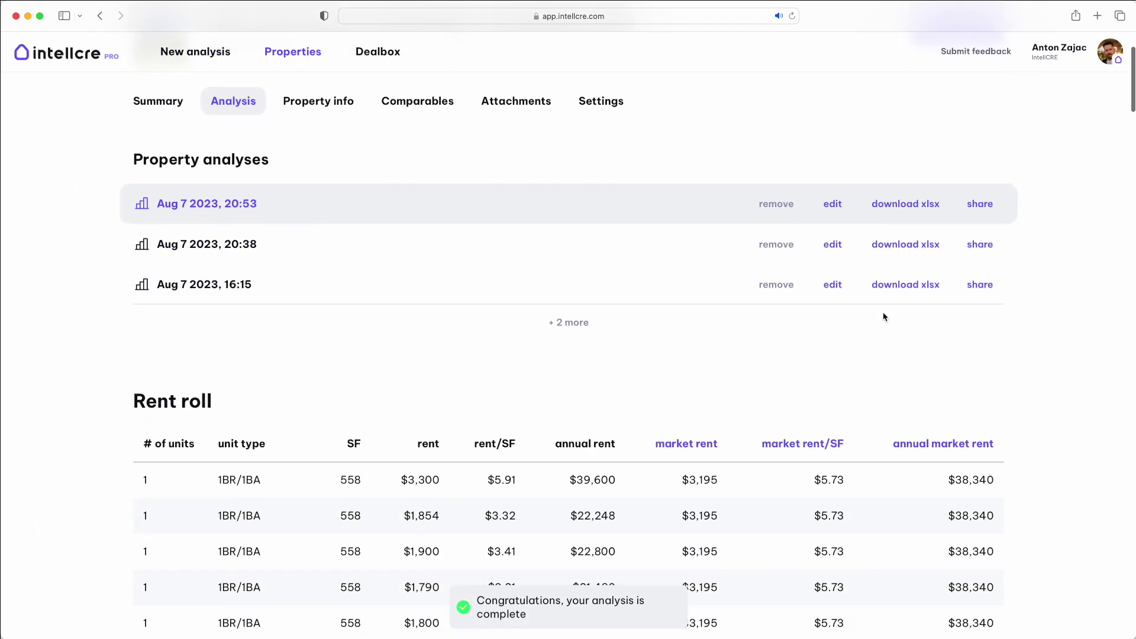
# Step: Download the Aug 7 2023, 20:53 analysis as a 52 KB xlsx file
pyautogui.click(572, 322)
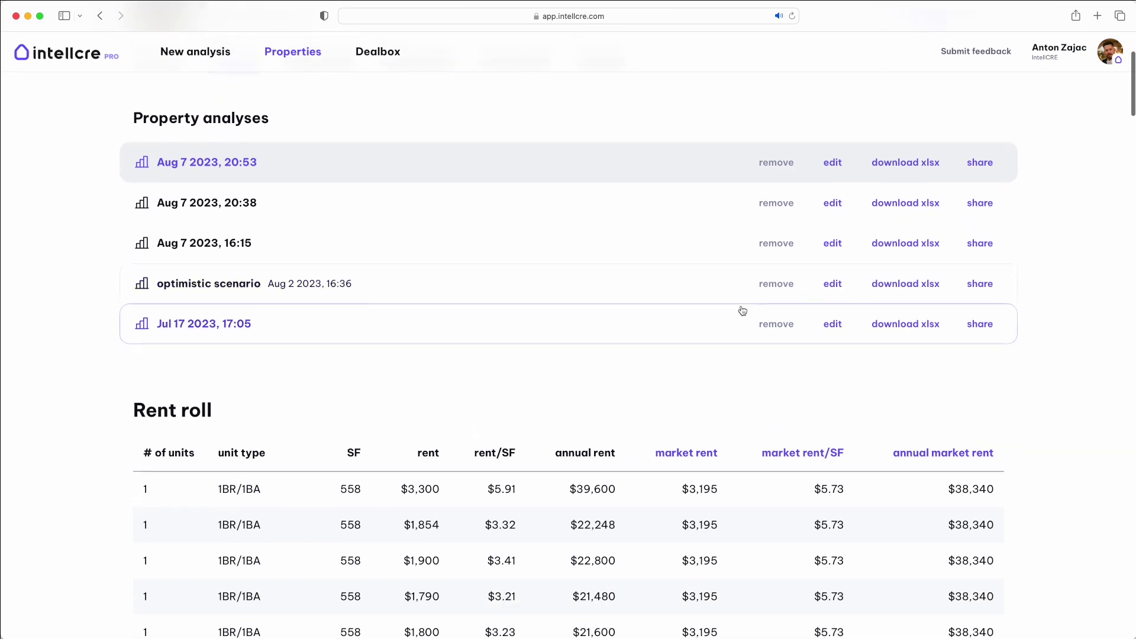
pyautogui.scroll(2, 785, 263)
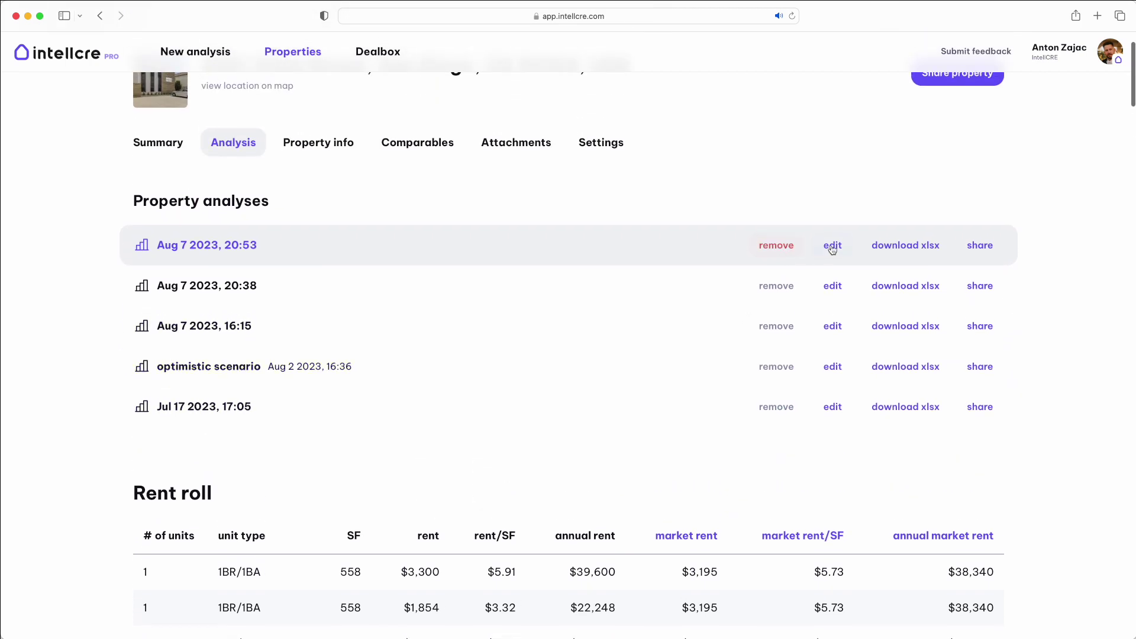
pyautogui.scroll(2, 1007, 255)
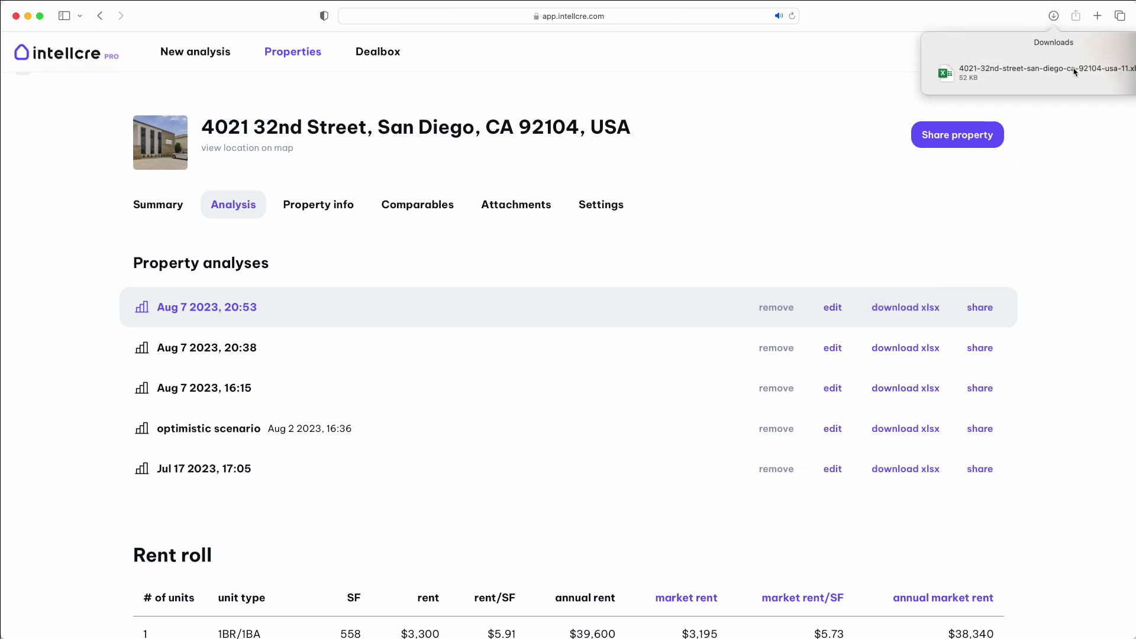
pyautogui.click(1034, 217)
pyautogui.scroll(-5, 1034, 222)
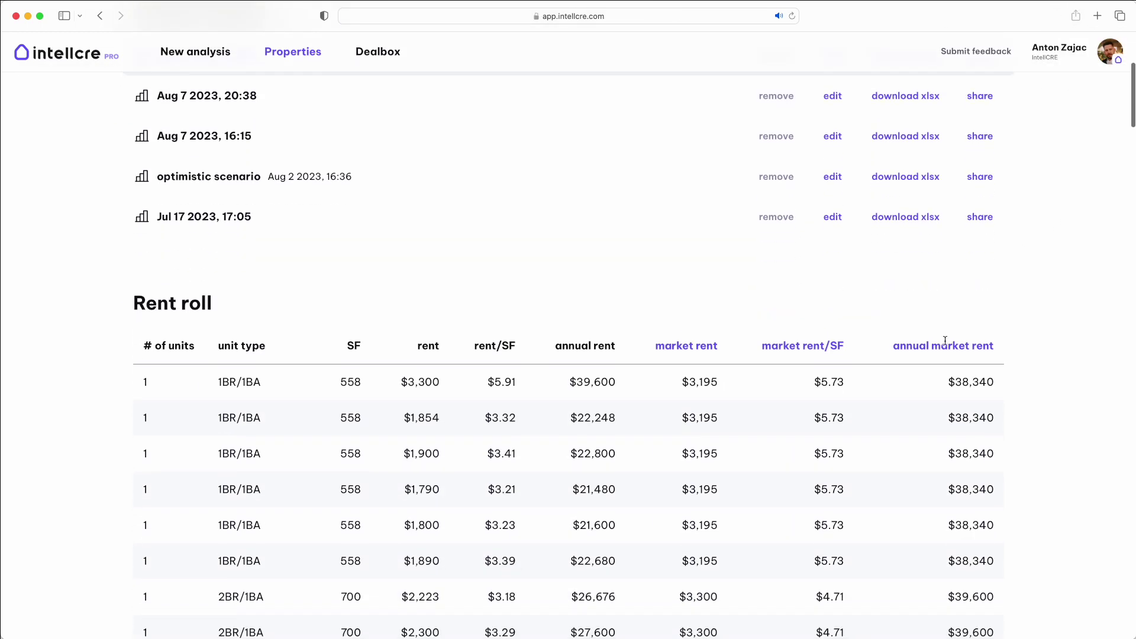
pyautogui.scroll(-5, 946, 342)
pyautogui.scroll(-5, 946, 342)
pyautogui.scroll(-5, 950, 328)
pyautogui.scroll(-5, 952, 321)
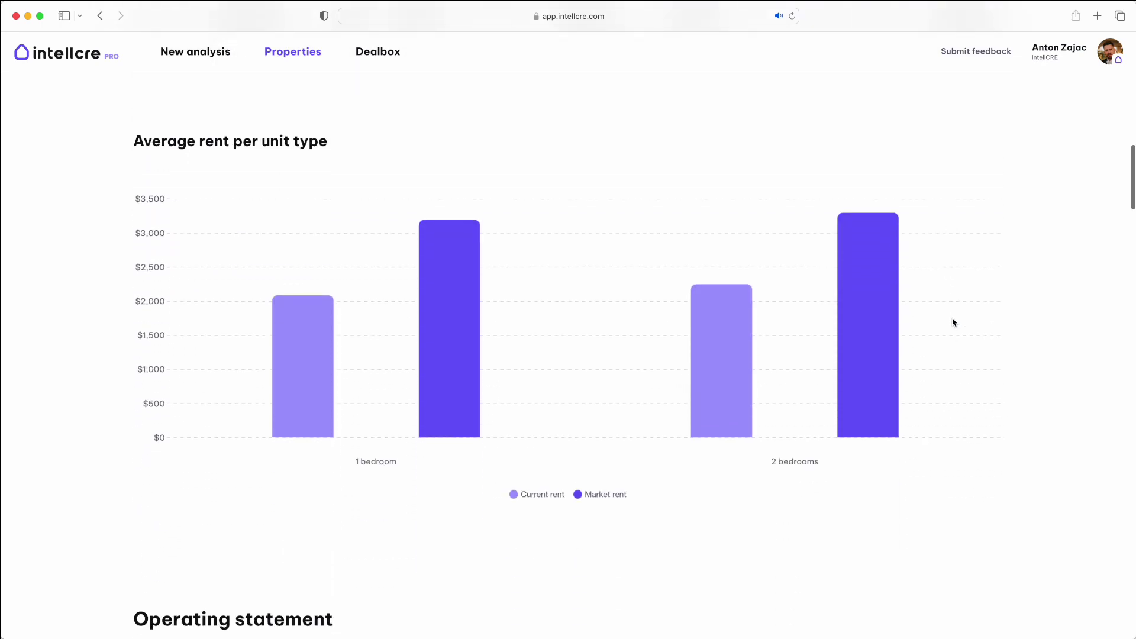
pyautogui.scroll(-5, 953, 322)
pyautogui.scroll(-3, 953, 321)
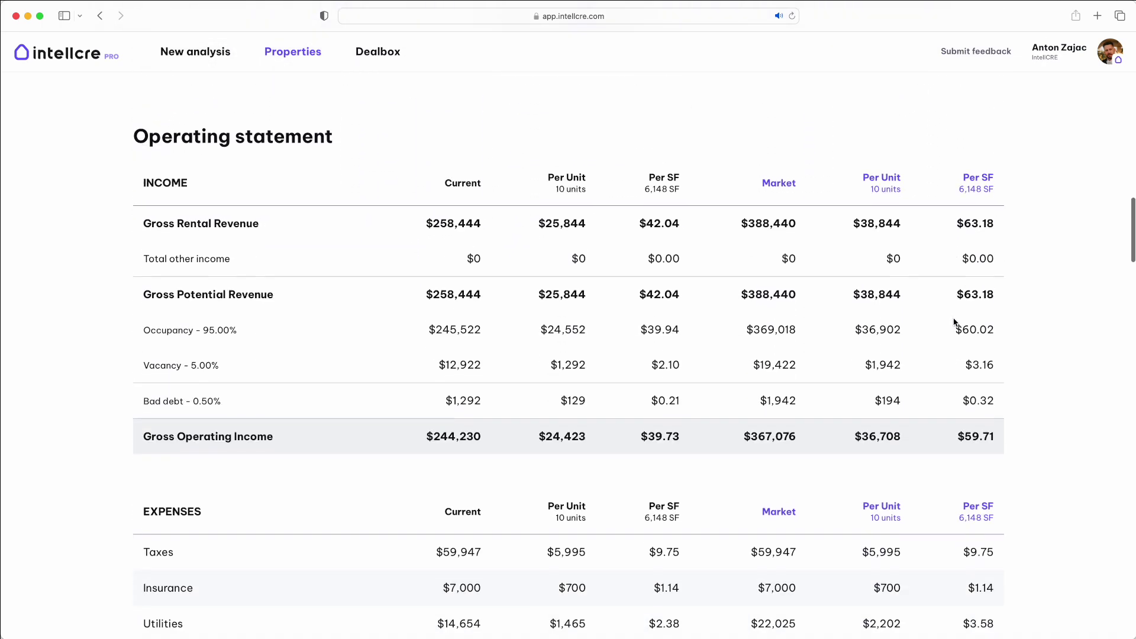
pyautogui.scroll(-2, 952, 321)
pyautogui.scroll(-5, 954, 322)
pyautogui.scroll(-5, 954, 322)
pyautogui.scroll(-5, 954, 322)
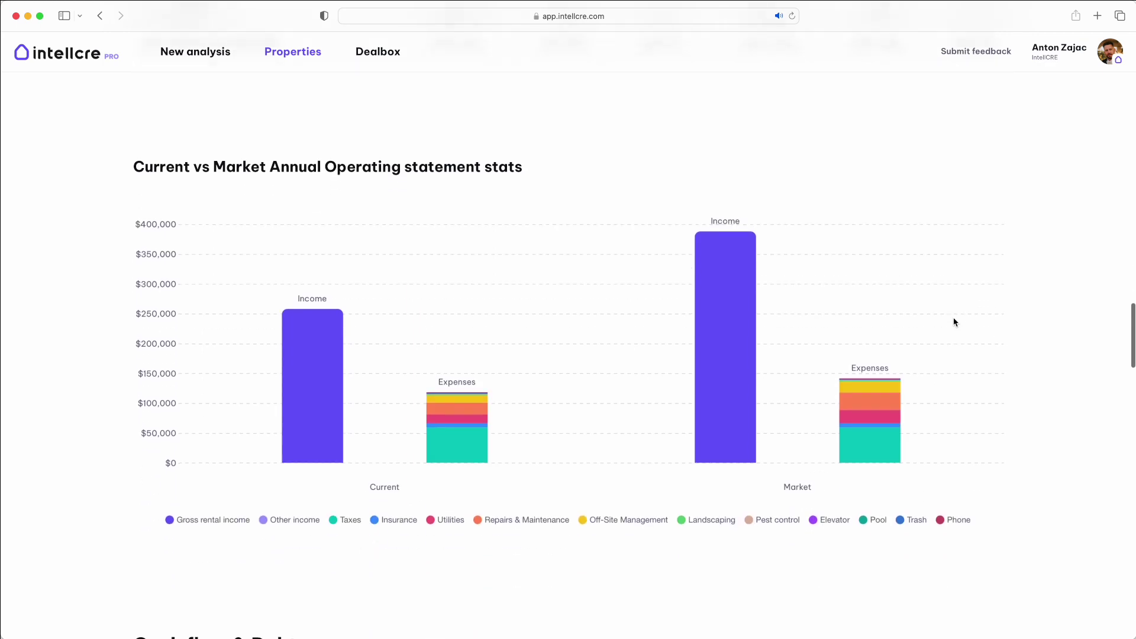
pyautogui.scroll(-3, 954, 323)
pyautogui.scroll(-5, 954, 323)
pyautogui.scroll(-5, 954, 322)
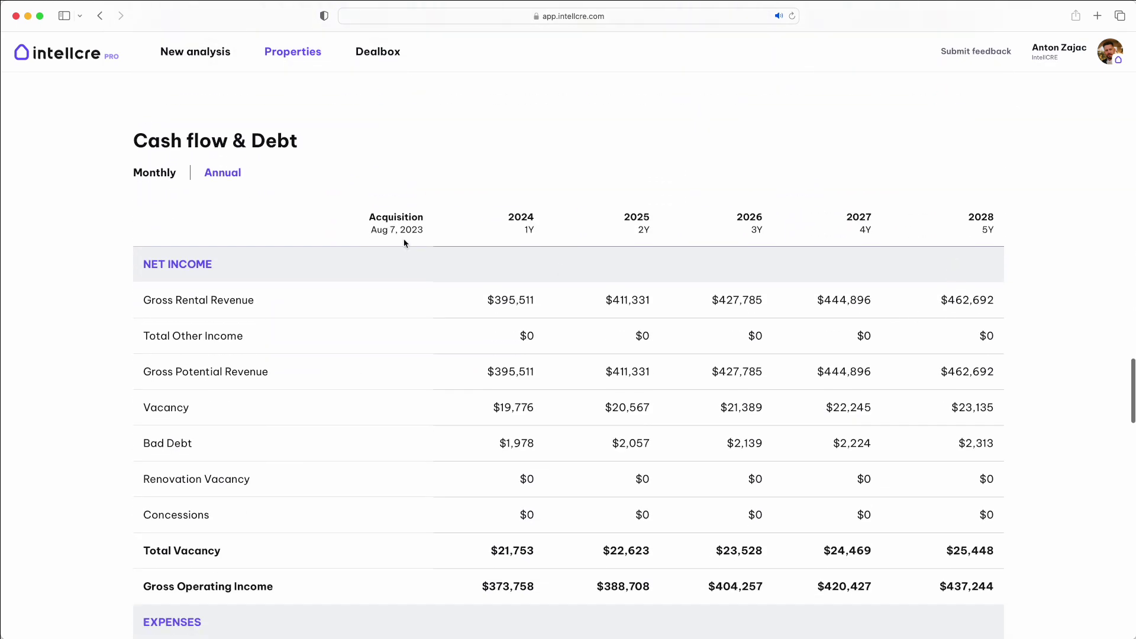
# Step: Switch Cash flow & Debt to monthly figures and review IRR 9.10%, 1.49x multiple
pyautogui.click(171, 180)
pyautogui.scroll(-1, 813, 305)
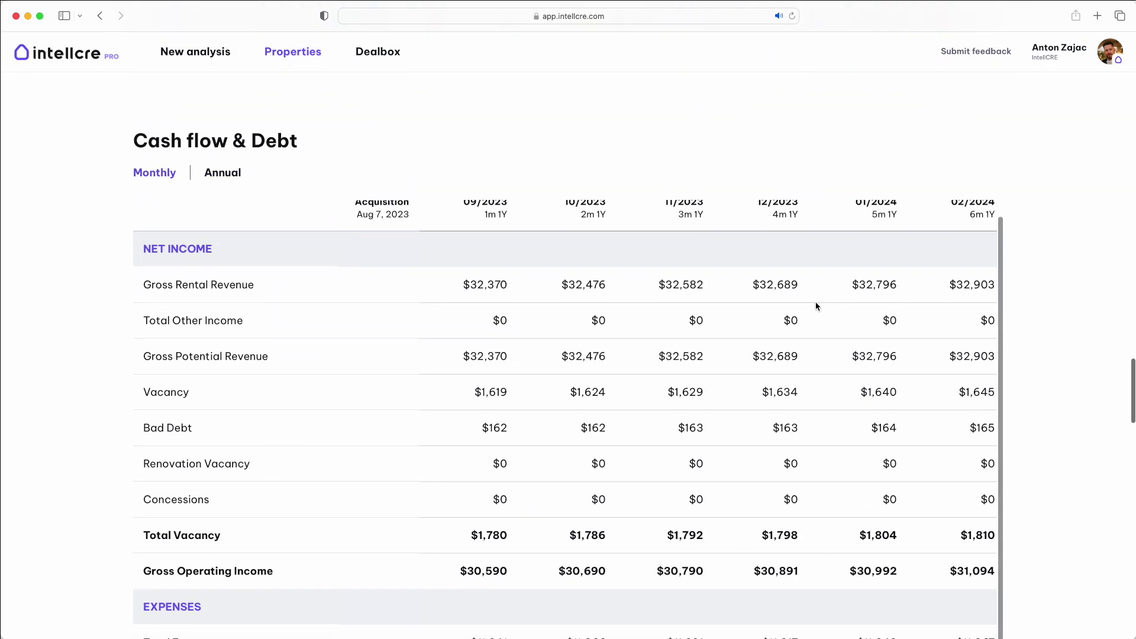
pyautogui.scroll(-10, 858, 378)
pyautogui.scroll(-8, 858, 378)
pyautogui.scroll(-3, 857, 378)
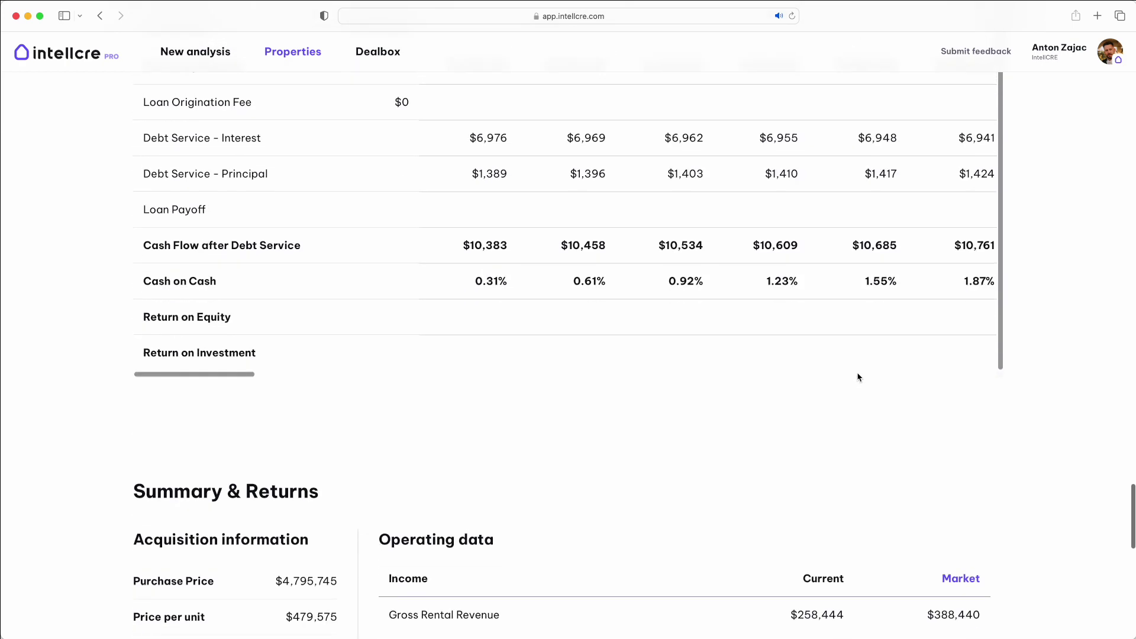
pyautogui.scroll(4, 859, 377)
pyautogui.hscroll(3, 849, 371)
pyautogui.hscroll(2, 849, 371)
pyautogui.scroll(-5, 848, 372)
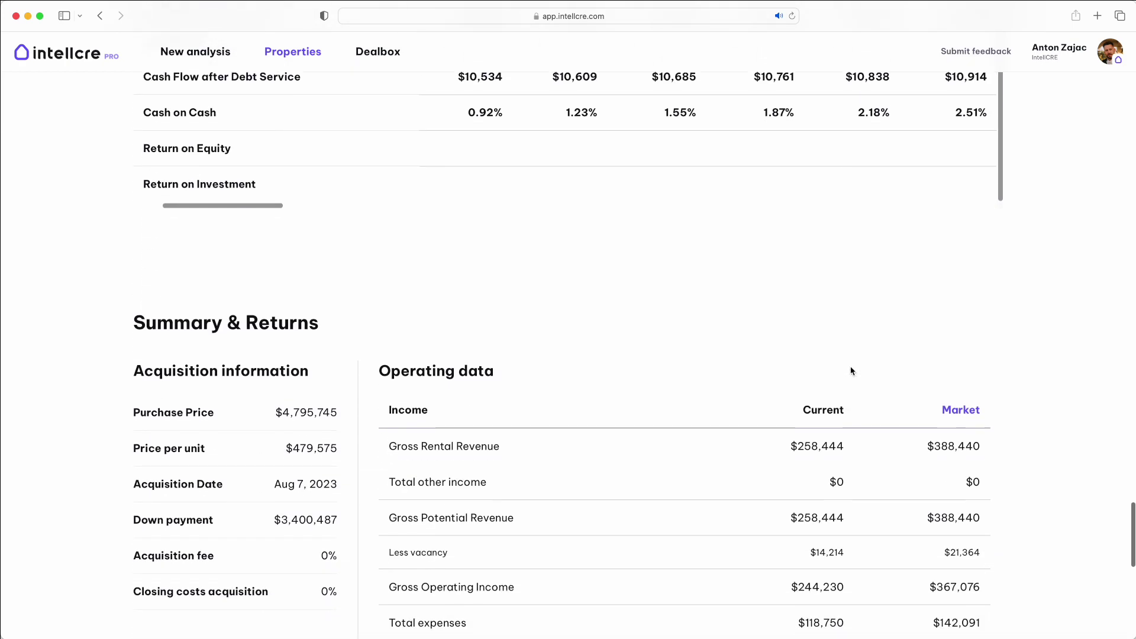
pyautogui.scroll(-3, 849, 371)
pyautogui.scroll(-2, 848, 370)
pyautogui.scroll(-3, 850, 371)
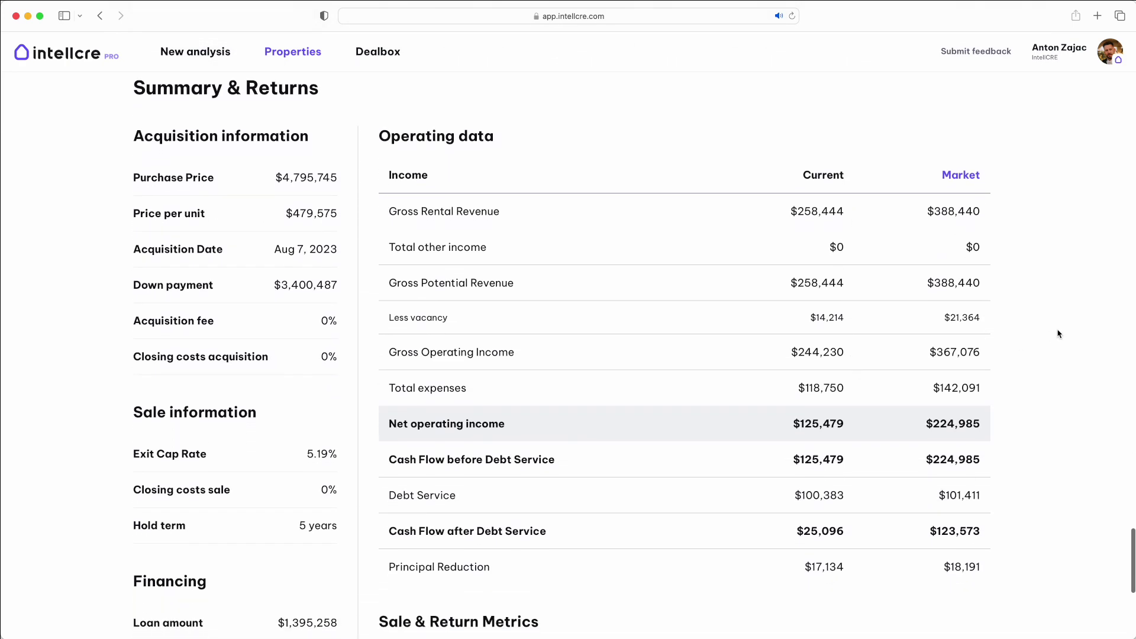
pyautogui.scroll(-1, 1069, 325)
pyautogui.scroll(-2, 1070, 325)
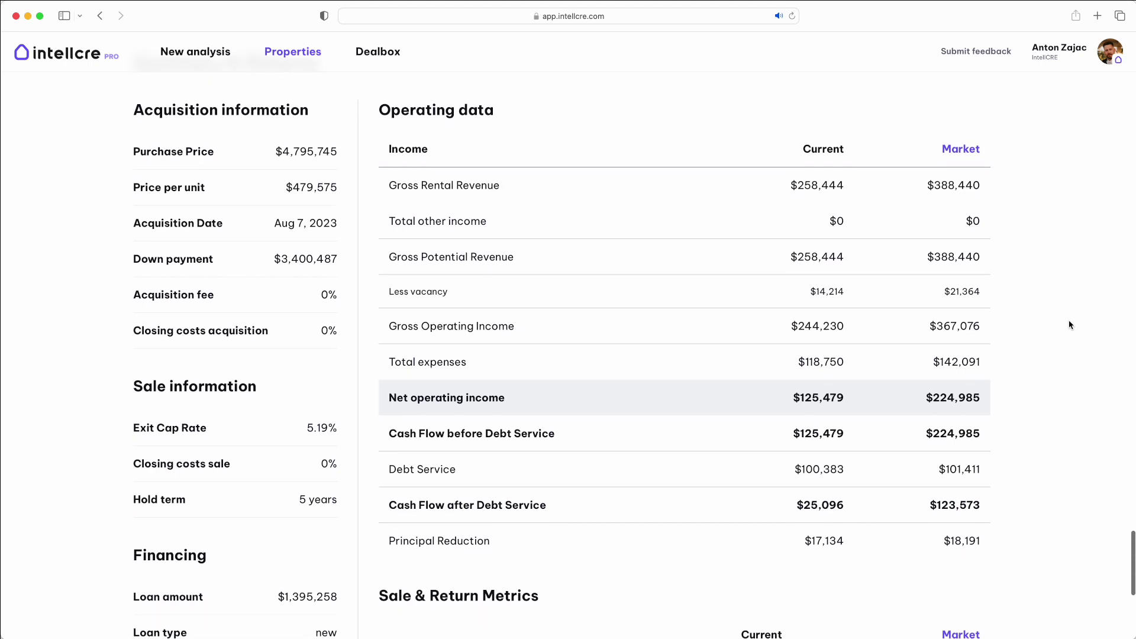
pyautogui.scroll(-2, 1070, 324)
pyautogui.scroll(-2, 1070, 325)
pyautogui.scroll(-1, 1070, 324)
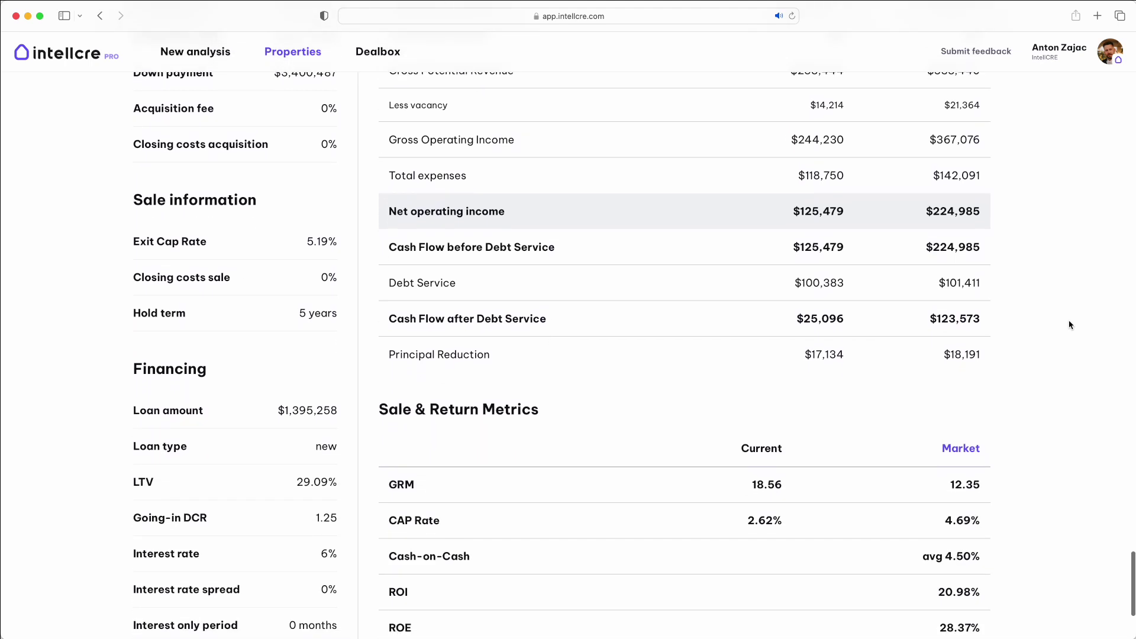
pyautogui.scroll(-2, 1070, 325)
pyautogui.scroll(-2, 1069, 324)
pyautogui.moveTo(999, 506); pyautogui.dragTo(653, 309)
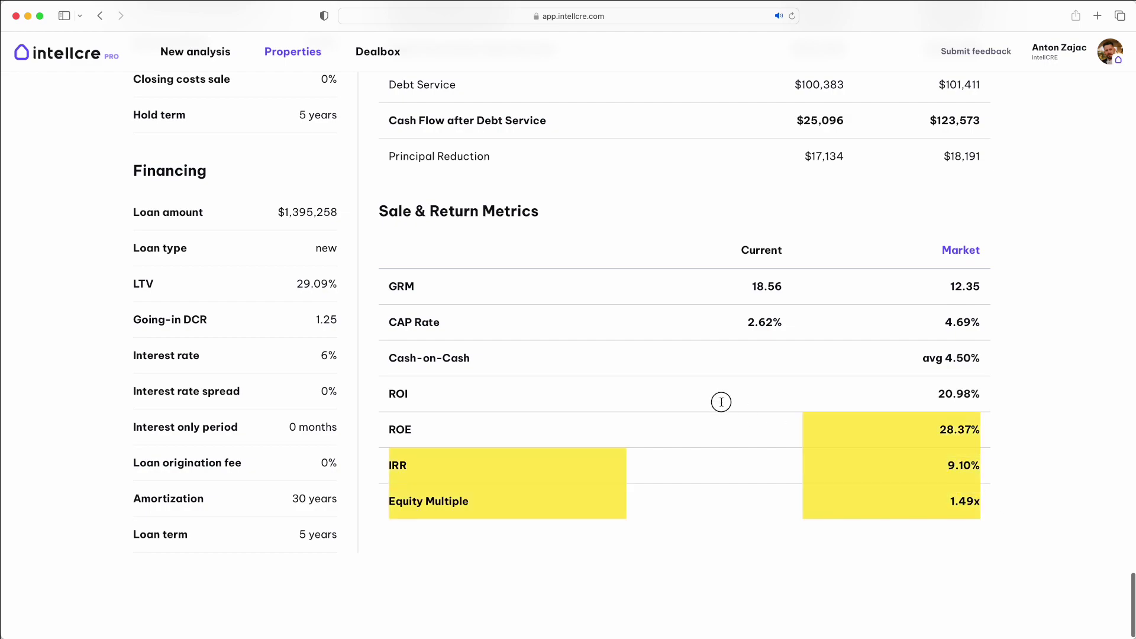
pyautogui.click(1003, 279)
pyautogui.scroll(10, 1002, 278)
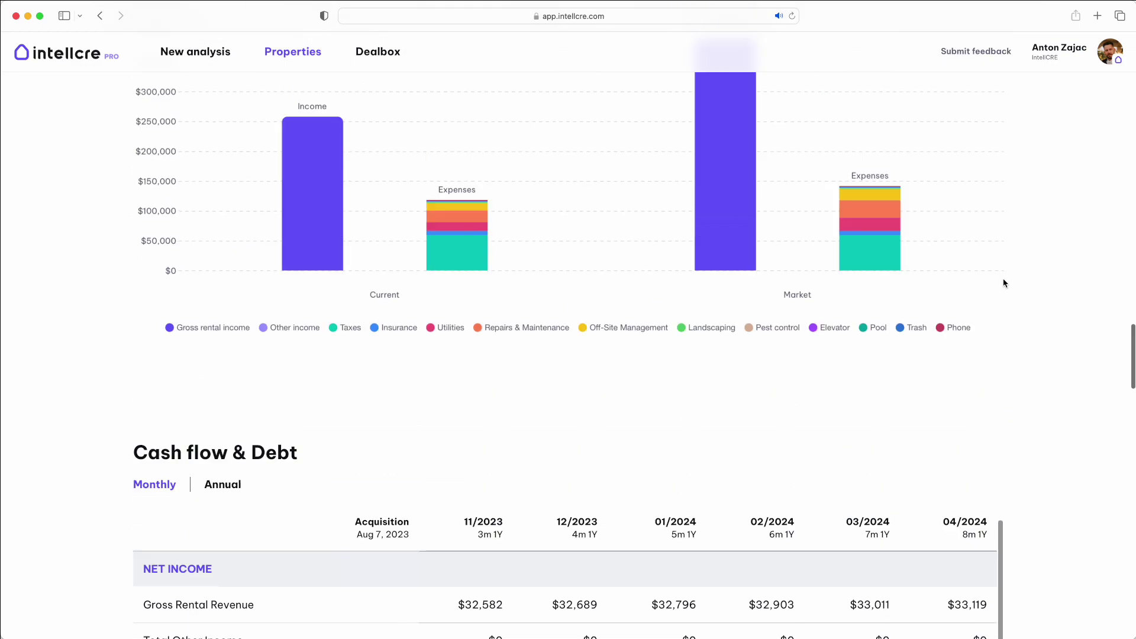
pyautogui.scroll(5, 1005, 280)
pyautogui.scroll(10, 1006, 280)
pyautogui.scroll(10, 976, 284)
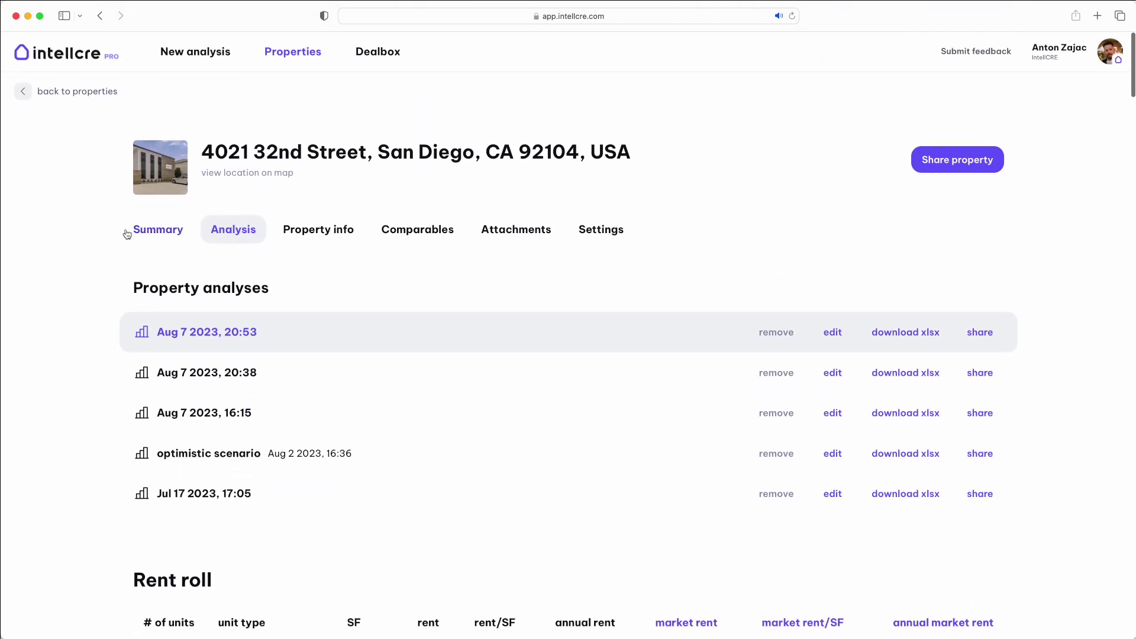
pyautogui.click(158, 229)
pyautogui.click(326, 236)
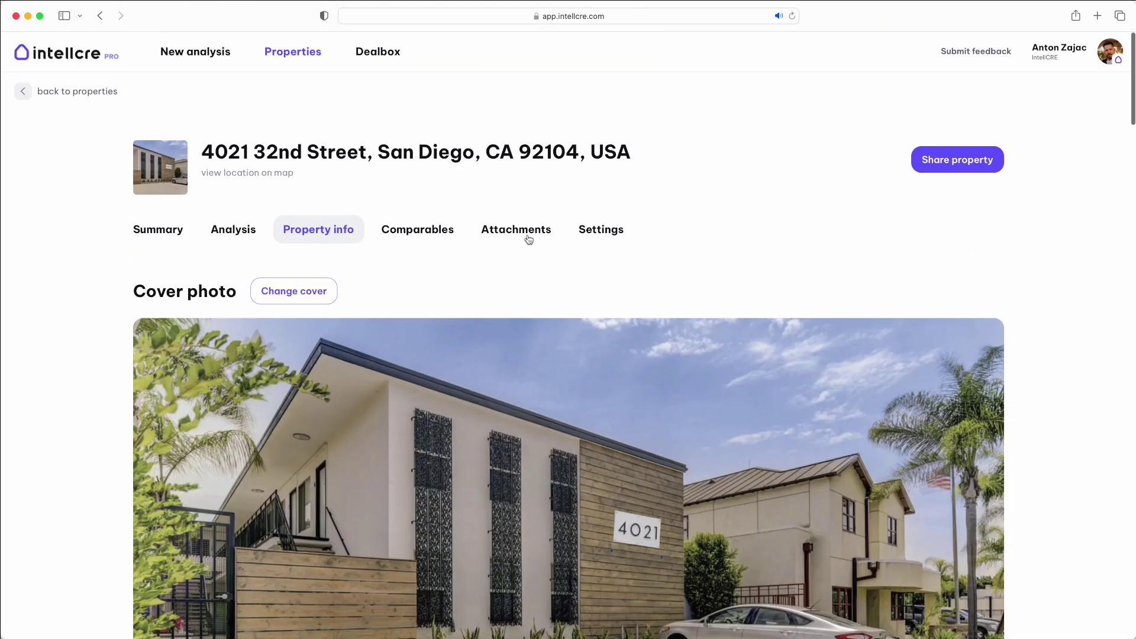
pyautogui.click(529, 238)
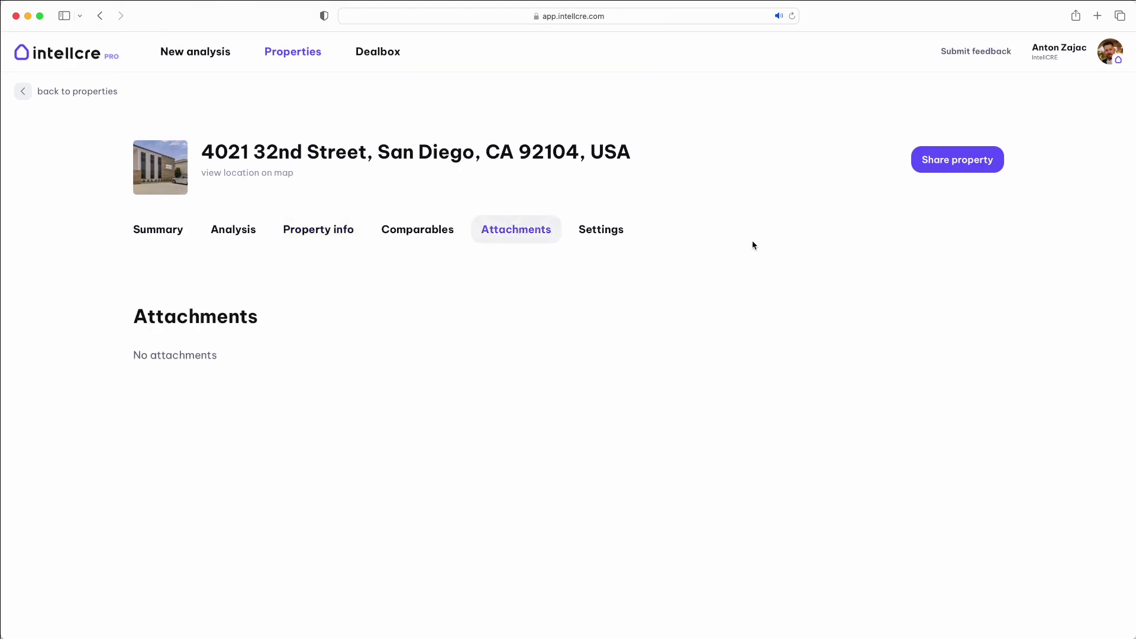
pyautogui.click(418, 235)
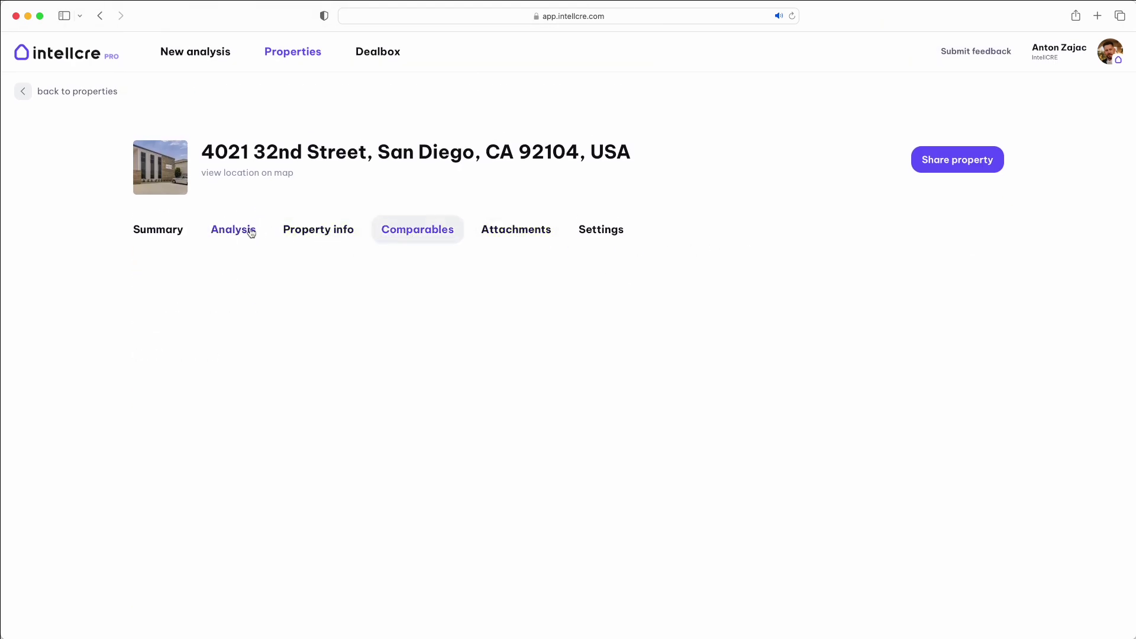
pyautogui.click(245, 234)
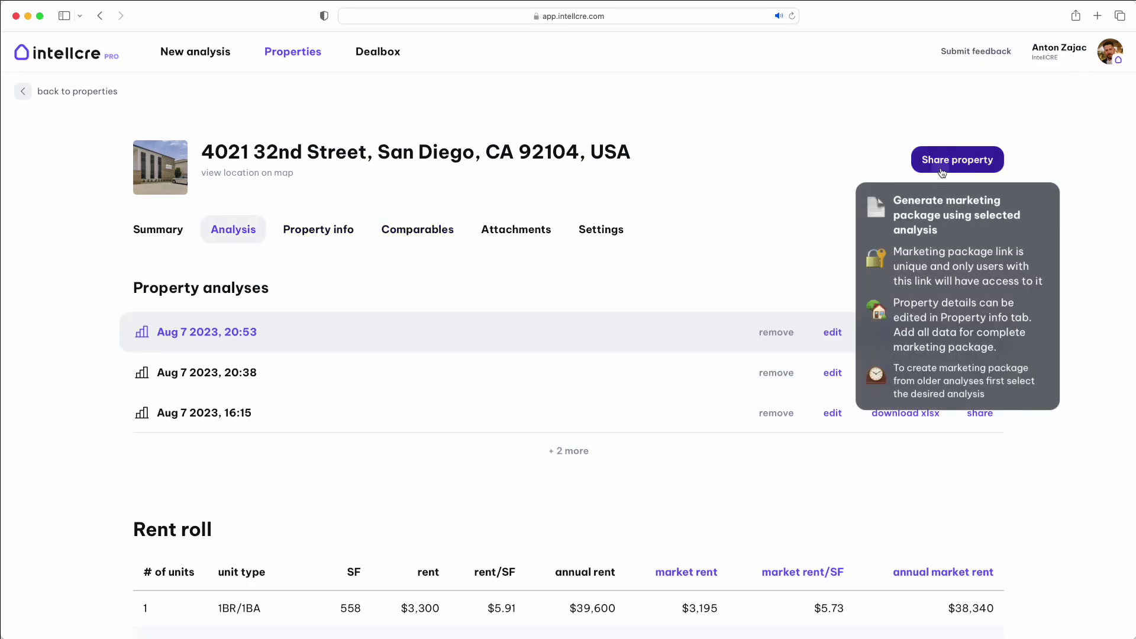
pyautogui.click(958, 160)
pyautogui.click(568, 464)
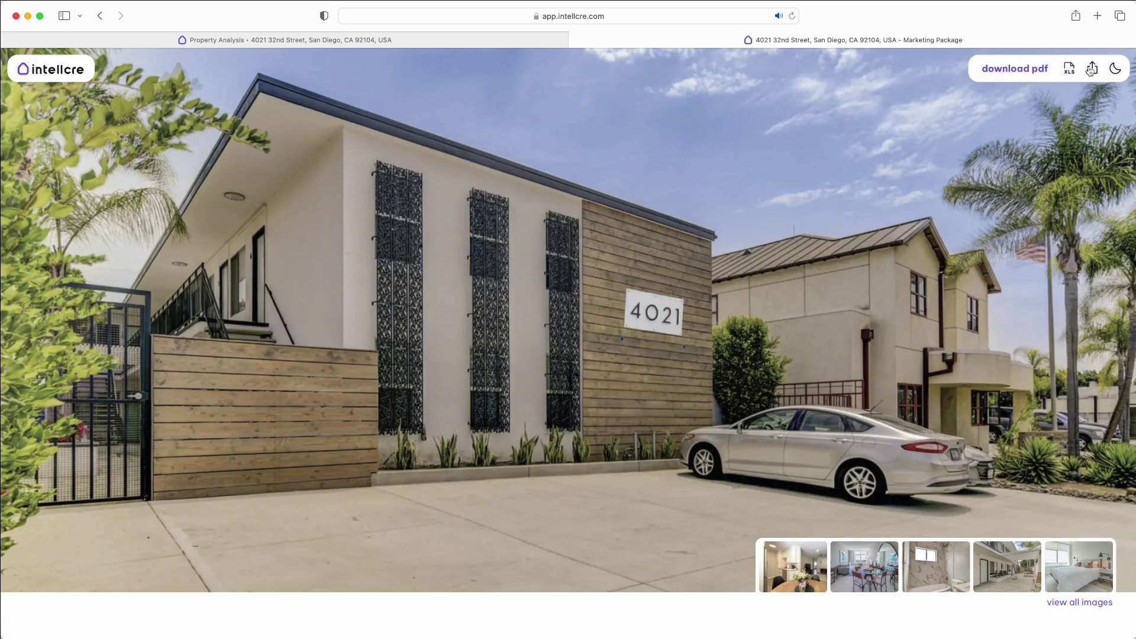
pyautogui.click(793, 573)
pyautogui.click(1116, 69)
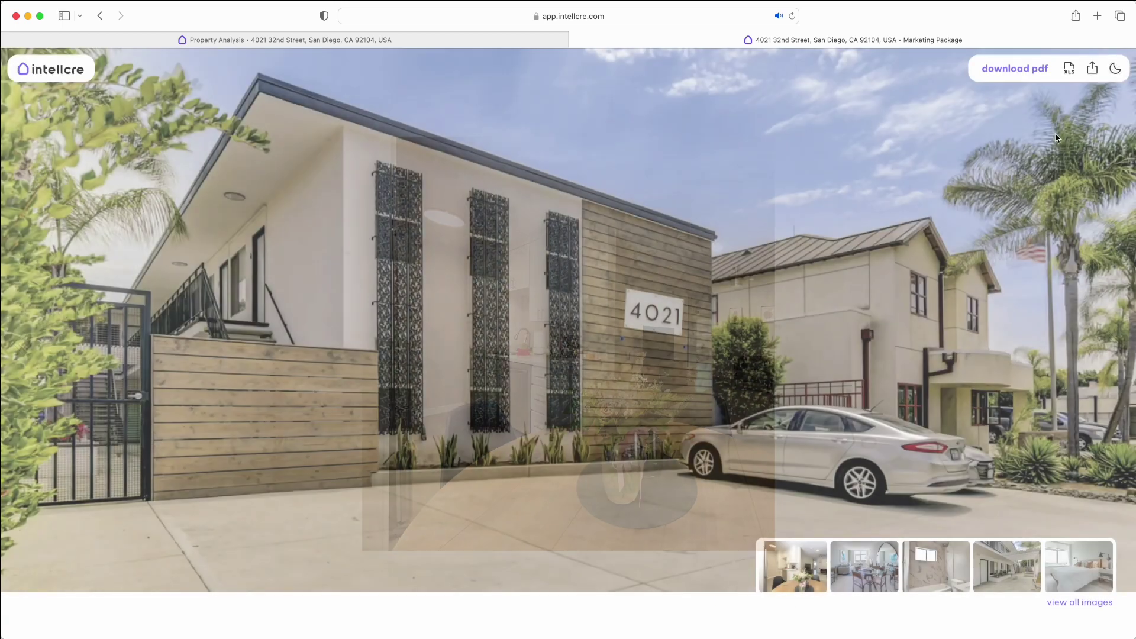
pyautogui.scroll(-5, 897, 294)
pyautogui.scroll(-5, 896, 294)
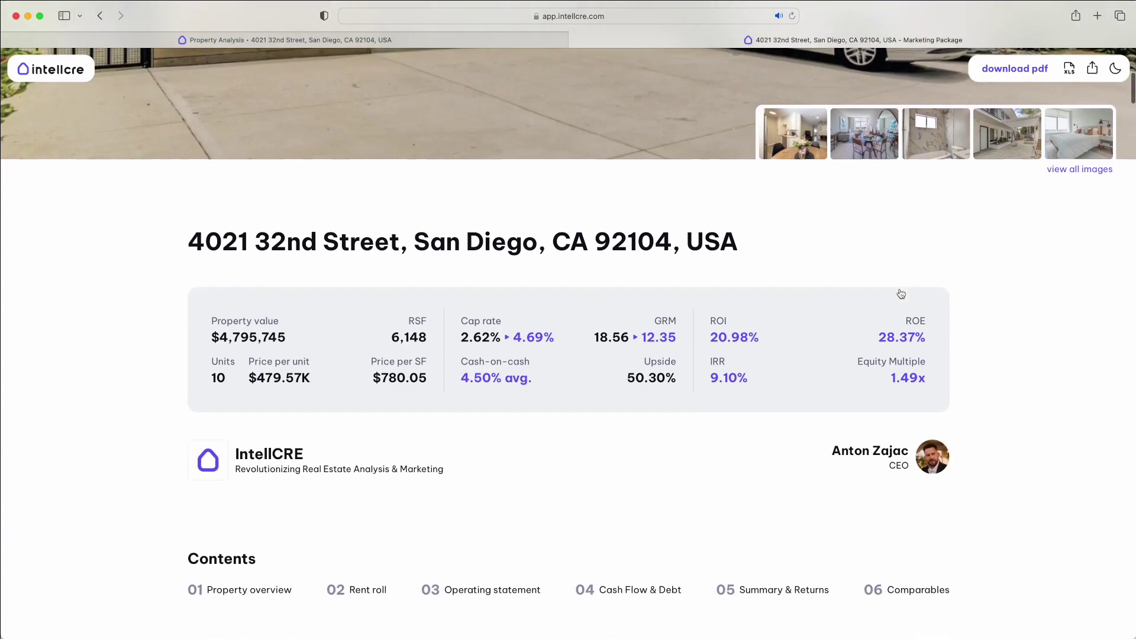
# Step: Get the marketing package's shareable link, then return to the Property Analysis tab
pyautogui.click(576, 443)
pyautogui.scroll(-5, 897, 355)
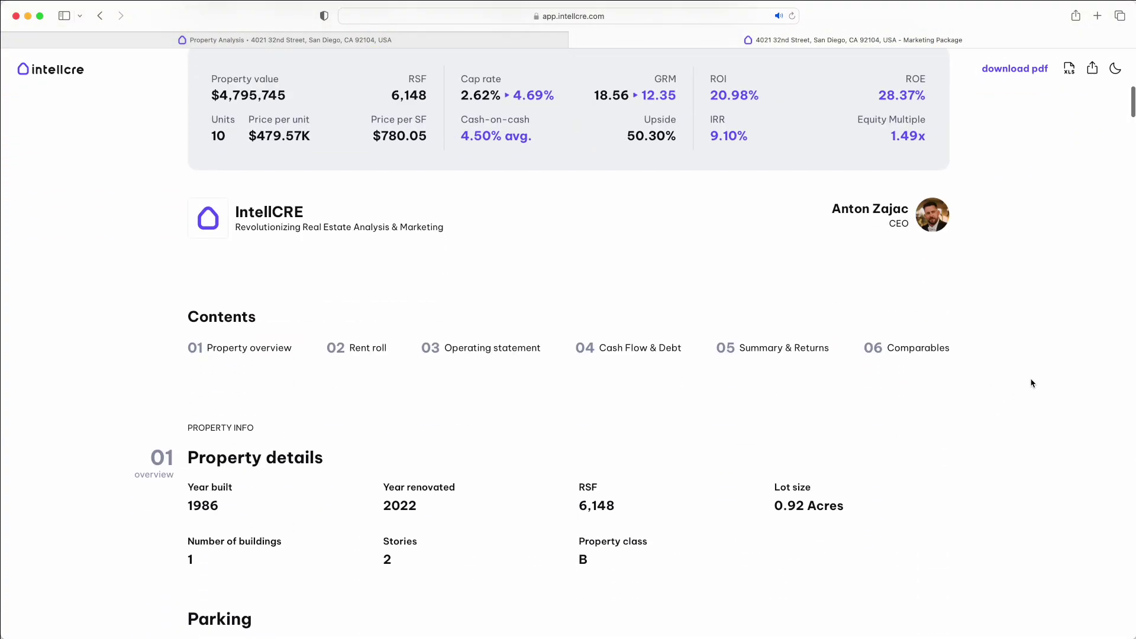
pyautogui.scroll(-4, 1031, 384)
pyautogui.scroll(-4, 1031, 384)
pyautogui.scroll(-6, 1030, 383)
pyautogui.scroll(-6, 1026, 382)
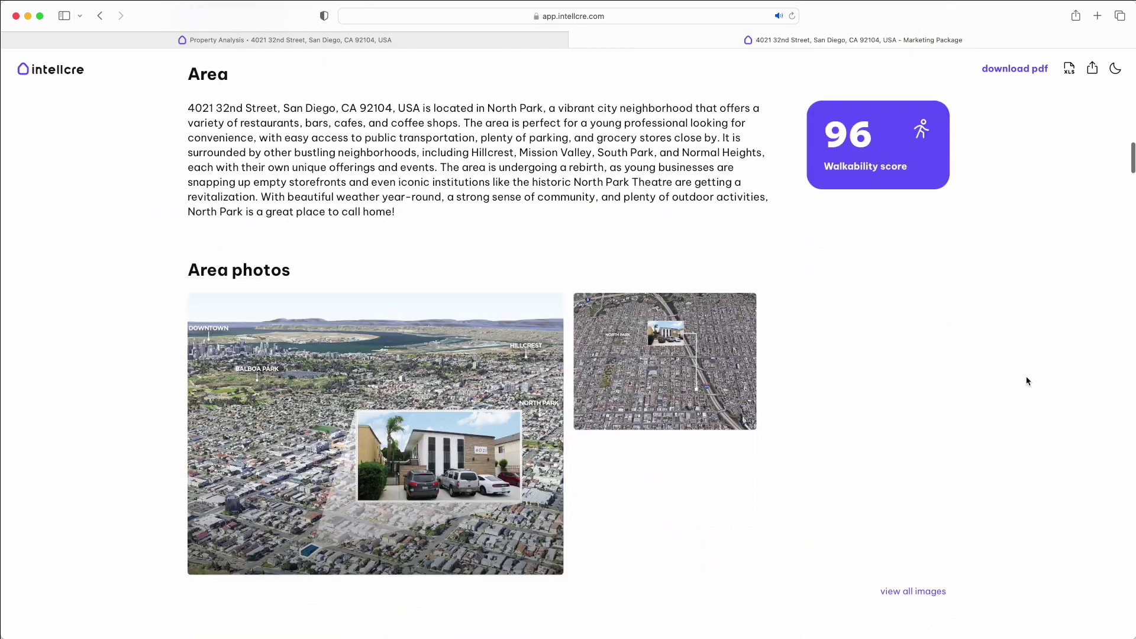
pyautogui.scroll(-6, 1026, 382)
pyautogui.scroll(-6, 1025, 376)
pyautogui.scroll(-5, 1023, 374)
pyautogui.scroll(-3, 1022, 373)
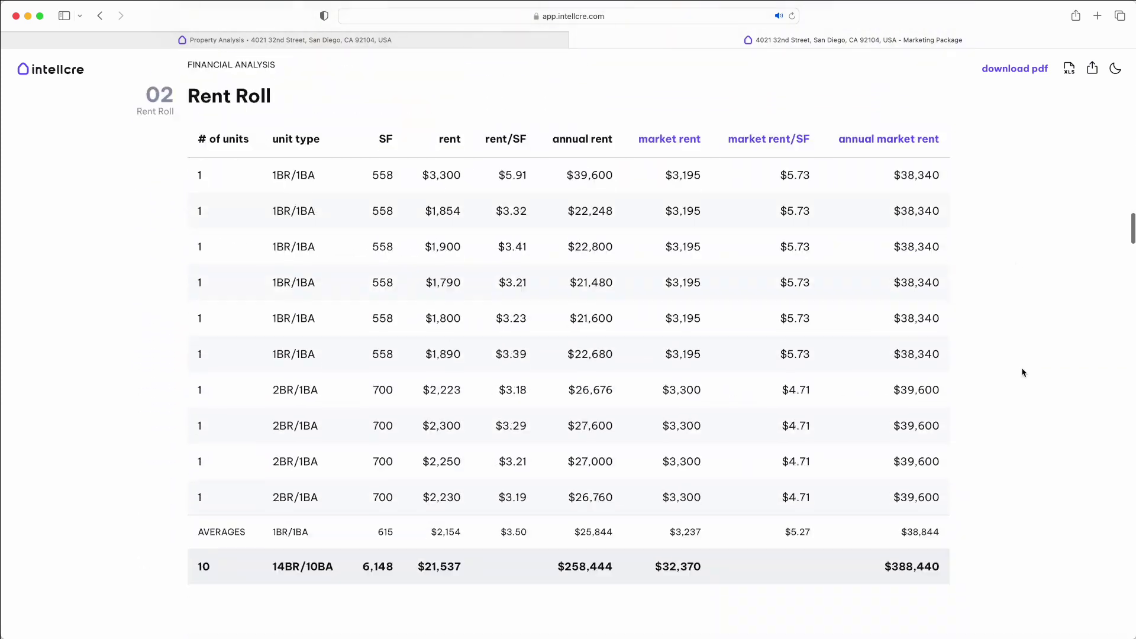
pyautogui.scroll(-5, 1023, 373)
pyautogui.scroll(-6, 1022, 373)
pyautogui.scroll(-5, 1022, 373)
pyautogui.scroll(-4, 1022, 373)
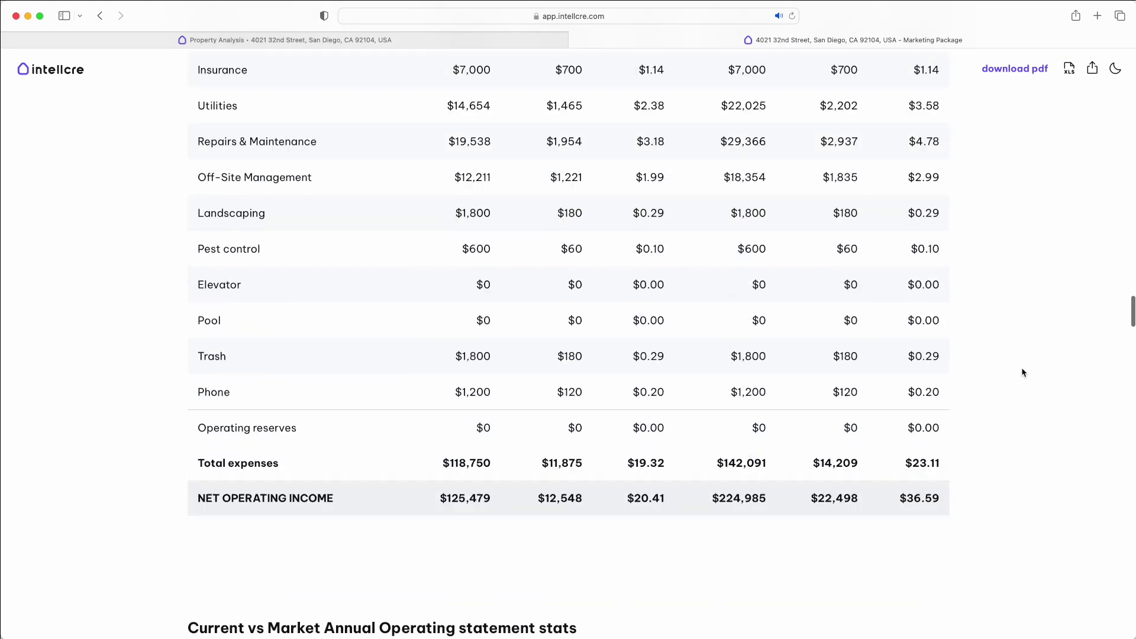
pyautogui.scroll(-5, 1022, 373)
pyautogui.scroll(-6, 1023, 373)
pyautogui.scroll(-5, 1022, 373)
pyautogui.scroll(-4, 1023, 372)
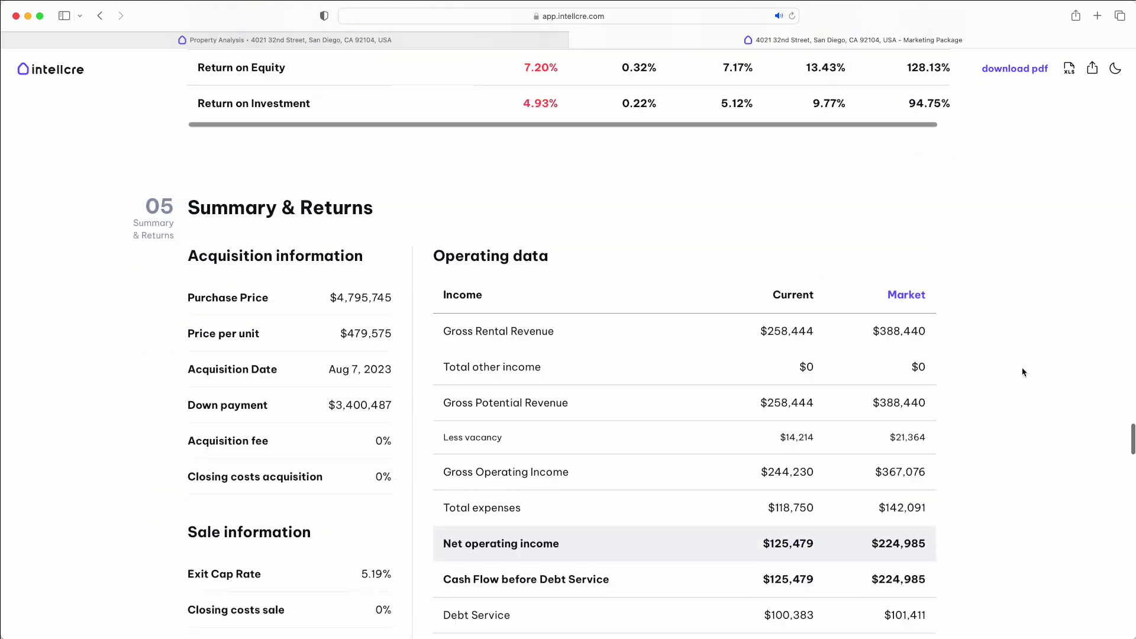
pyautogui.scroll(-5, 1022, 373)
pyautogui.scroll(-5, 1023, 374)
pyautogui.scroll(-6, 1022, 373)
pyautogui.scroll(-5, 1022, 373)
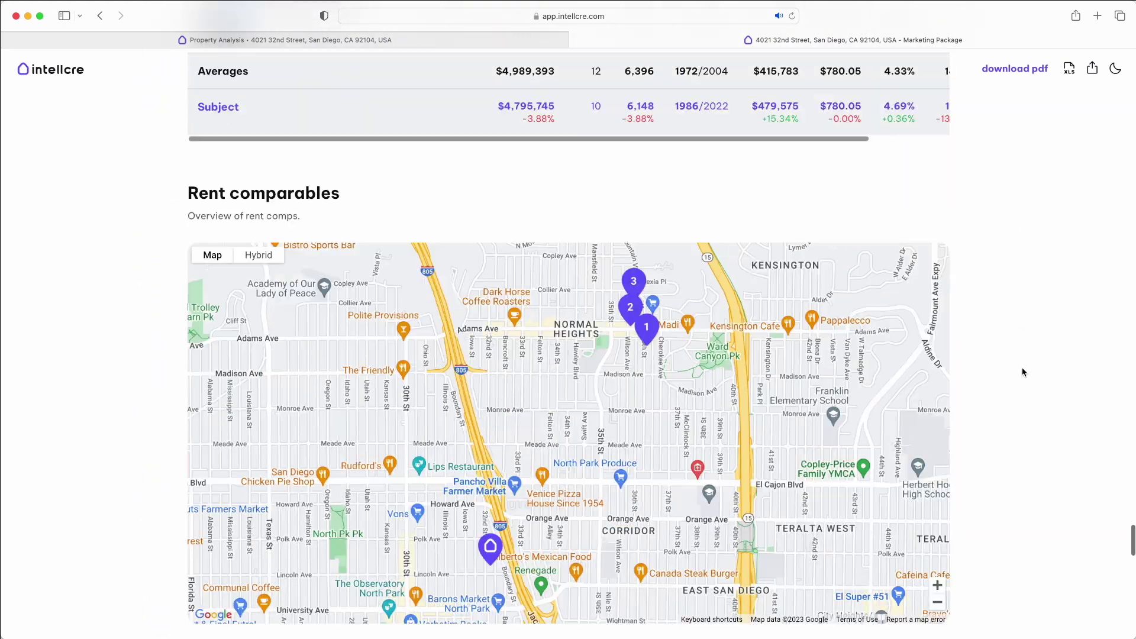
pyautogui.scroll(-6, 1023, 373)
pyautogui.scroll(-8, 1022, 373)
pyautogui.scroll(-3, 1023, 374)
pyautogui.scroll(2, 1023, 373)
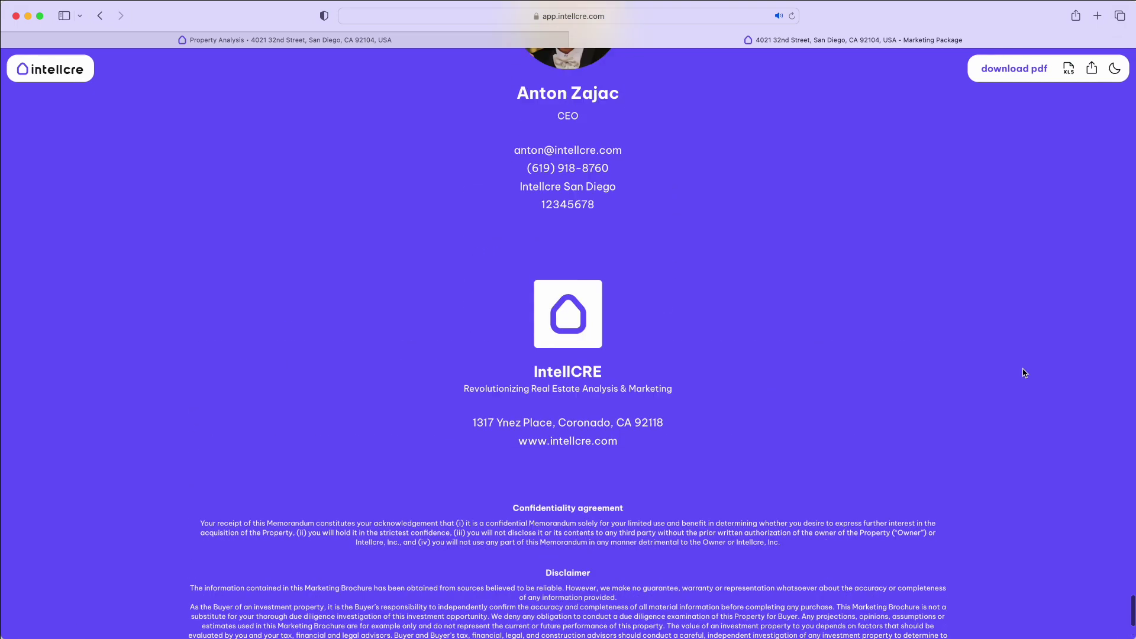
pyautogui.scroll(5, 1024, 373)
pyautogui.click(1091, 69)
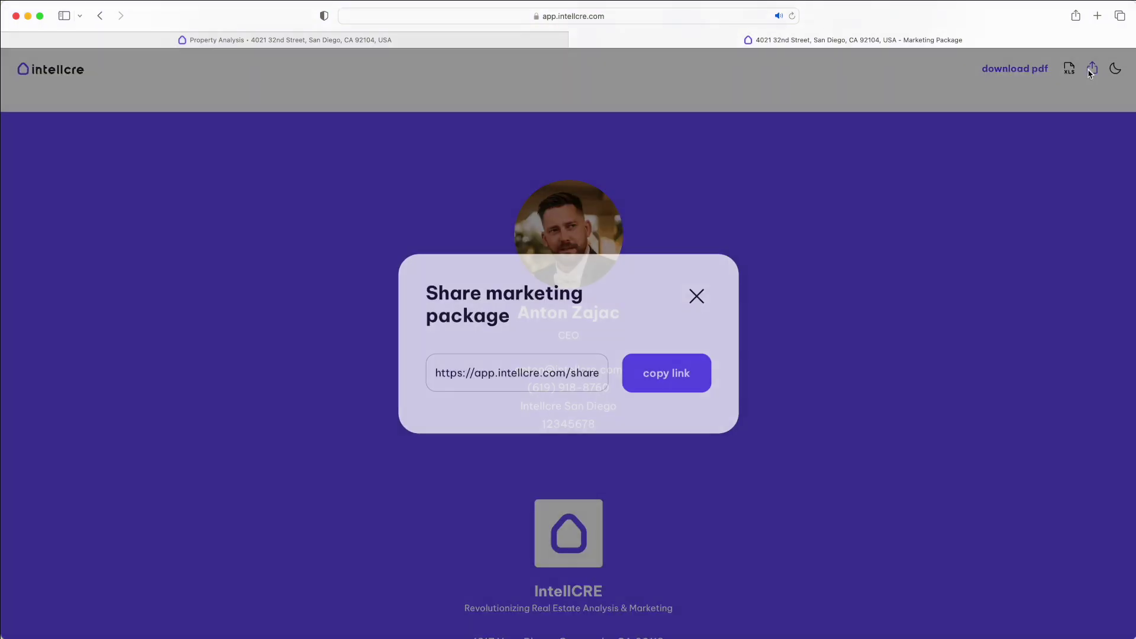
pyautogui.click(696, 295)
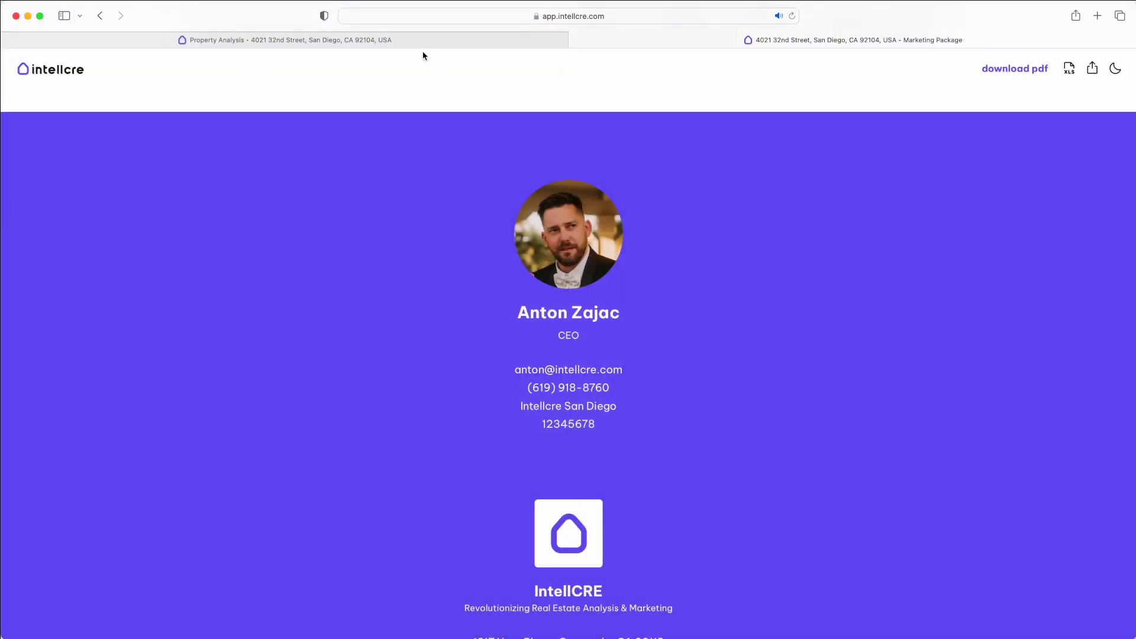
pyautogui.click(412, 39)
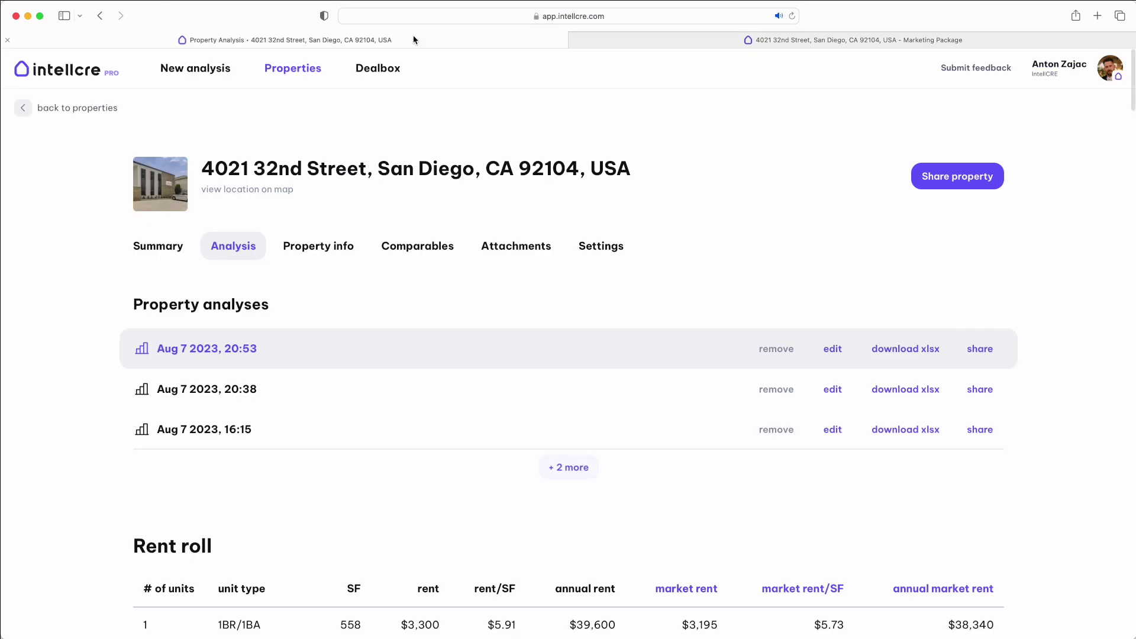
# Step: From Properties, reach the IntellCRE organization page's Users tab showing status, membership and roles
pyautogui.click(291, 67)
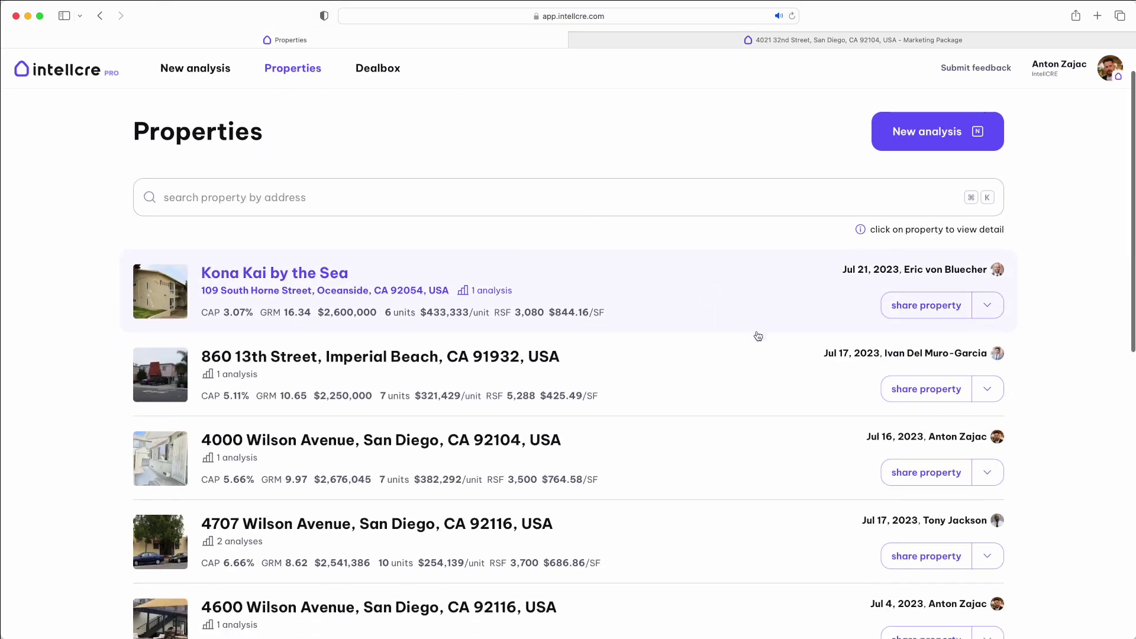
pyautogui.scroll(-5, 742, 334)
pyautogui.scroll(-5, 781, 346)
pyautogui.scroll(-1, 822, 367)
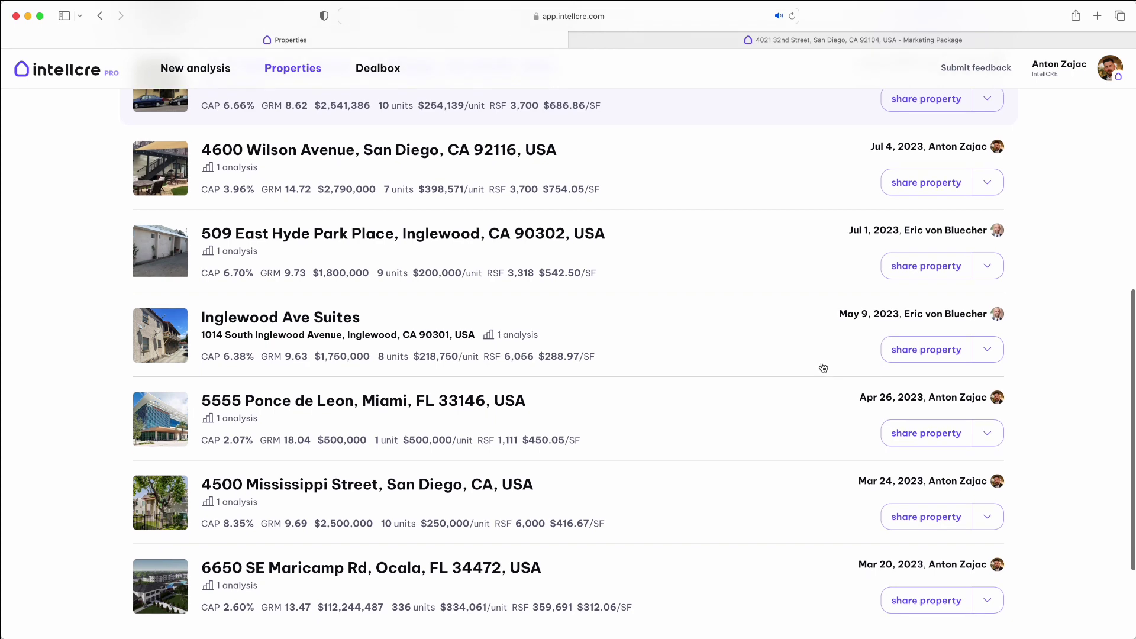
pyautogui.scroll(8, 823, 367)
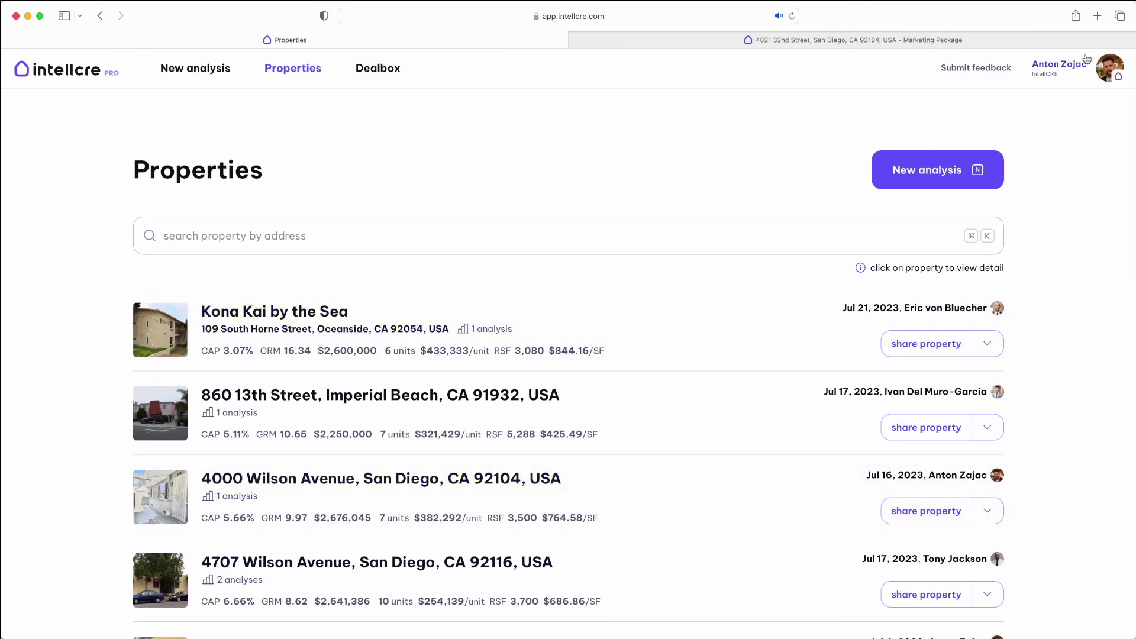
pyautogui.click(1083, 68)
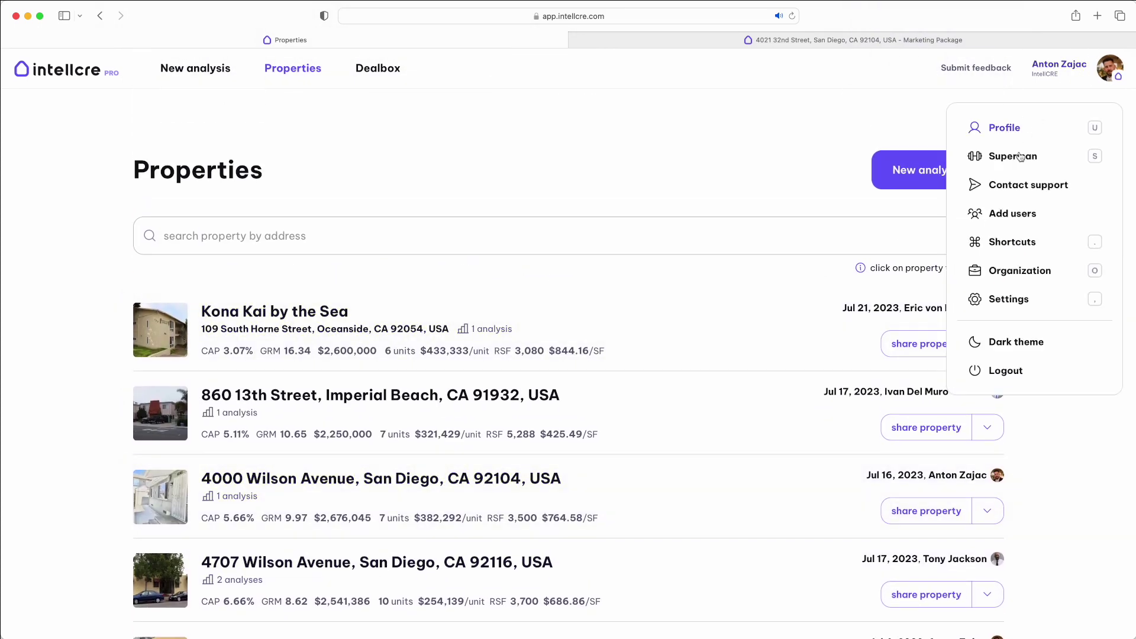
pyautogui.click(1020, 270)
pyautogui.click(221, 236)
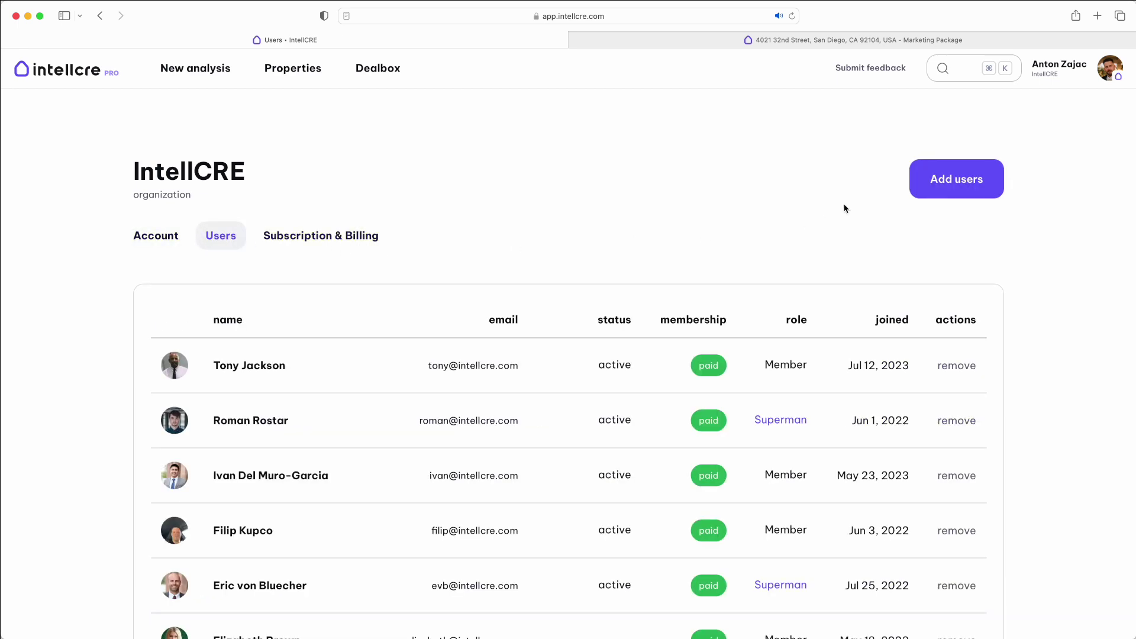
pyautogui.scroll(-2, 722, 243)
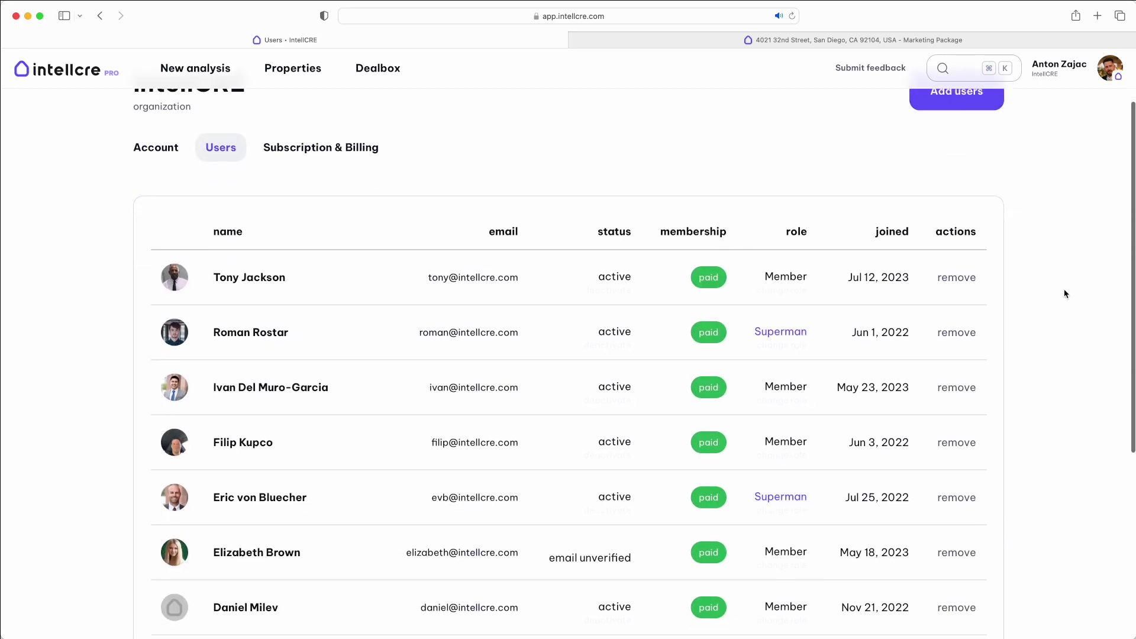
pyautogui.scroll(-3, 1063, 288)
pyautogui.scroll(-2, 1066, 290)
pyautogui.scroll(-2, 1065, 290)
pyautogui.scroll(8, 1066, 290)
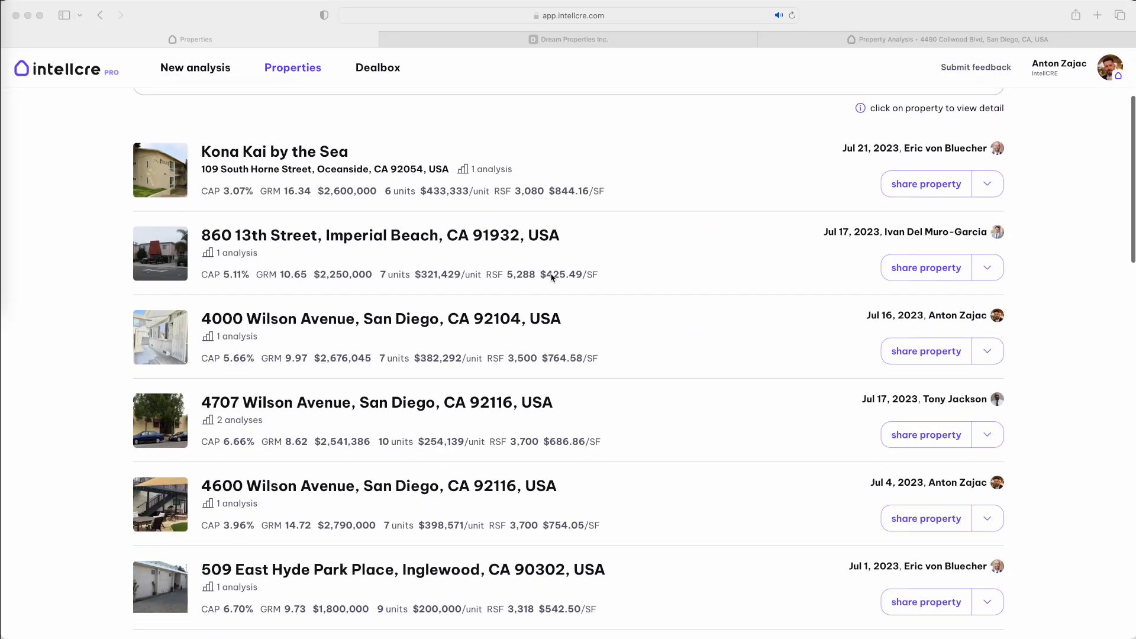
pyautogui.scroll(-1, 552, 278)
# Step: Filter the Dealbox deals by Selling, then Other, then back to all types
pyautogui.click(378, 68)
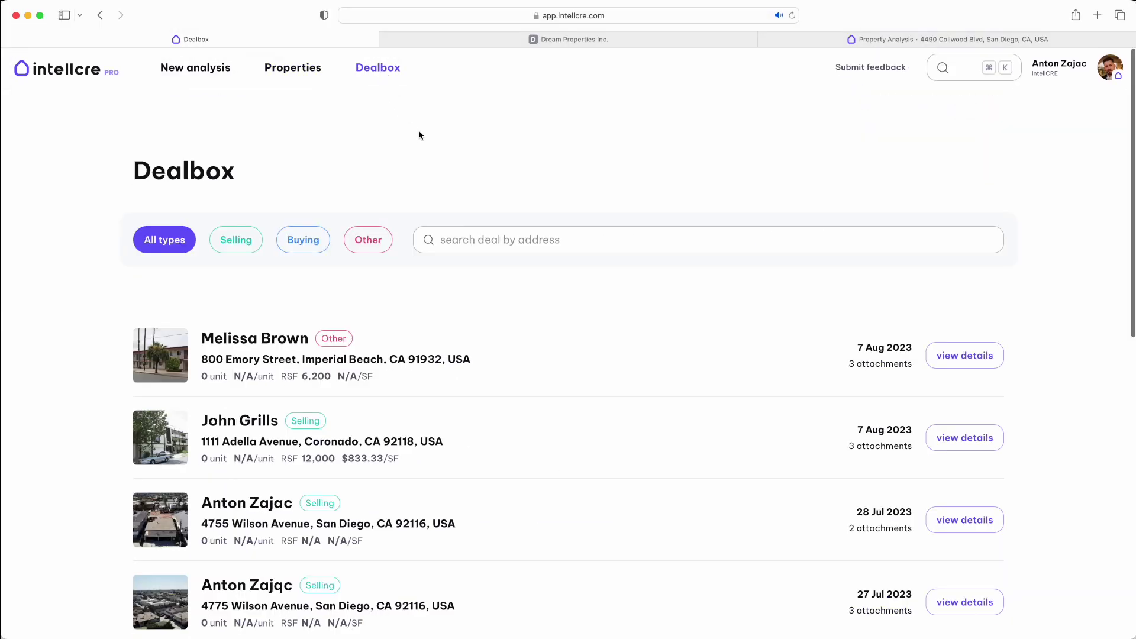
pyautogui.scroll(-3, 525, 295)
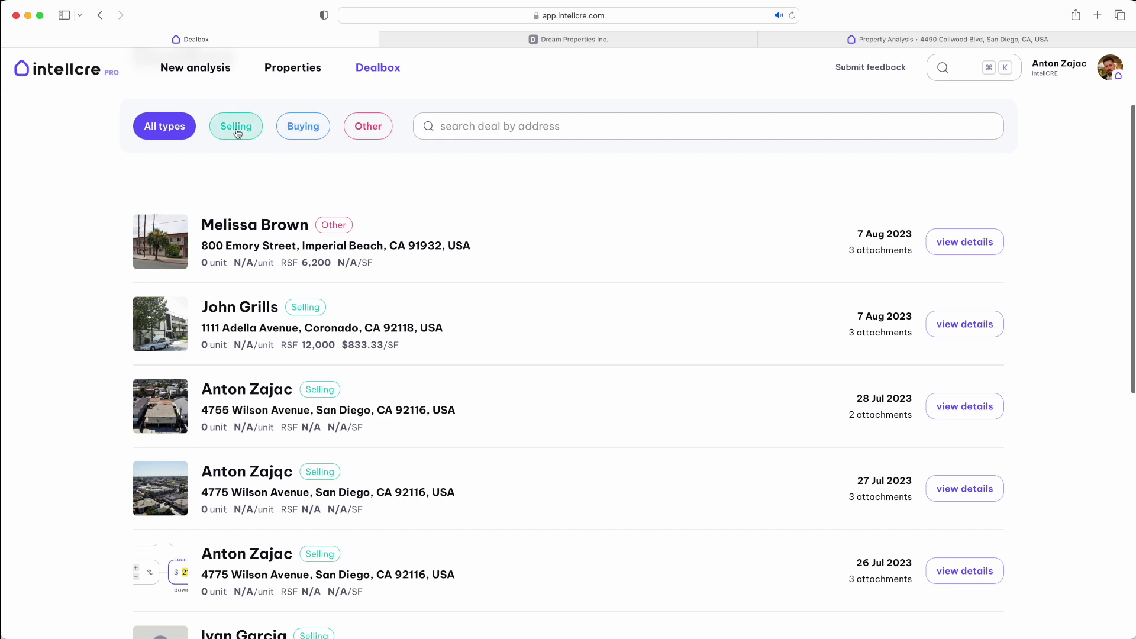
pyautogui.click(237, 131)
pyautogui.click(365, 130)
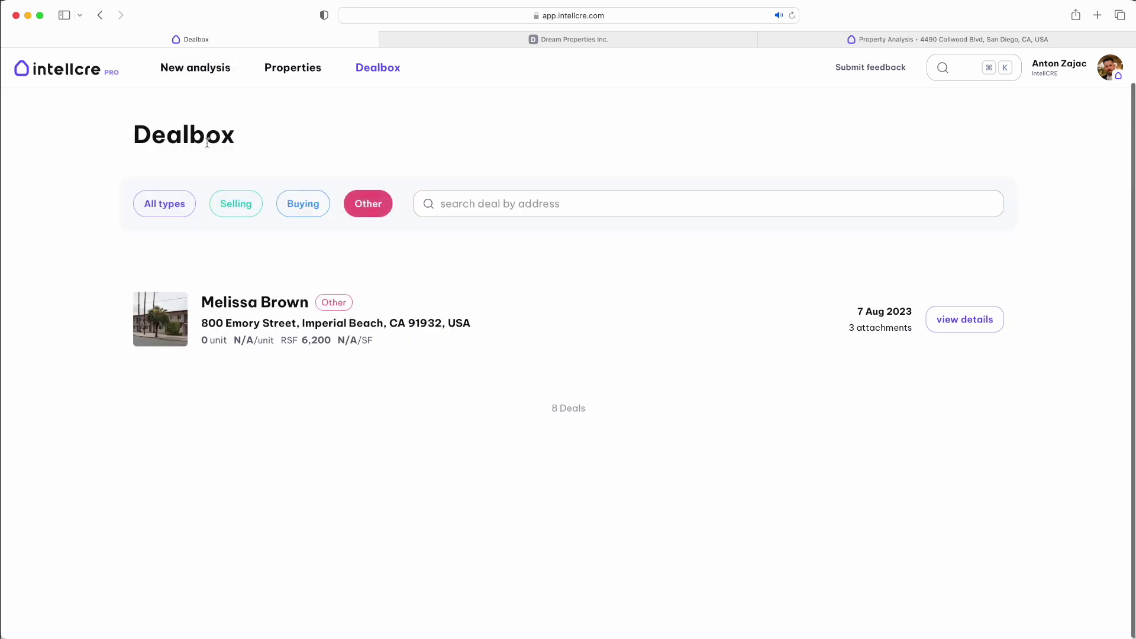
pyautogui.click(163, 206)
pyautogui.scroll(2, 500, 266)
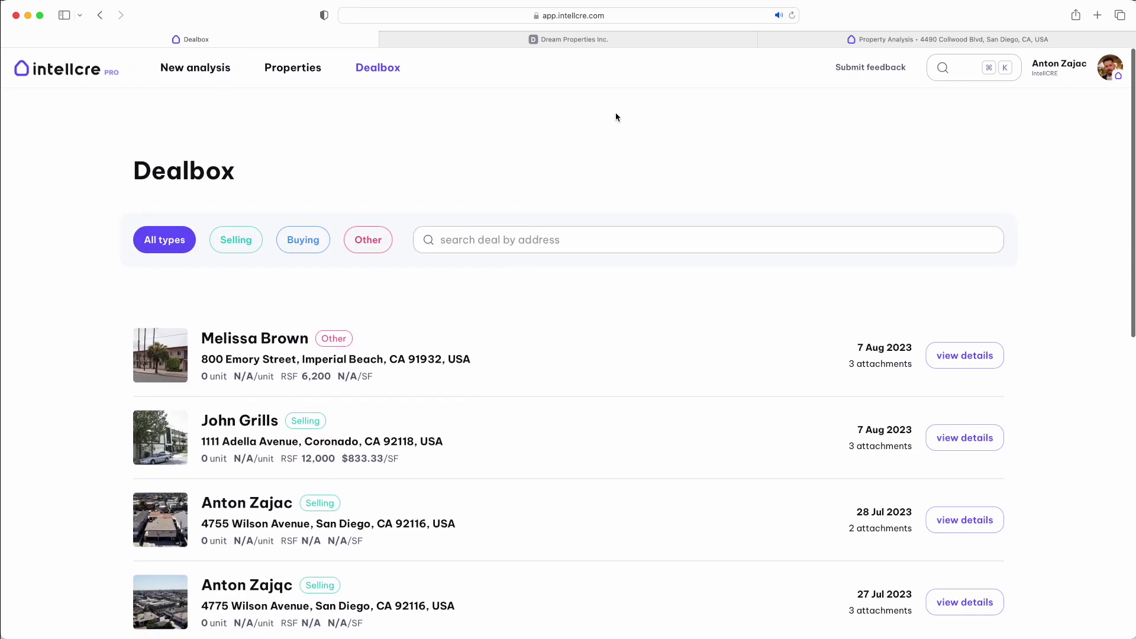
# Step: Reach the Dream Properties valuation form through the Check my value tutorial, then return to Dealbox
pyautogui.click(634, 40)
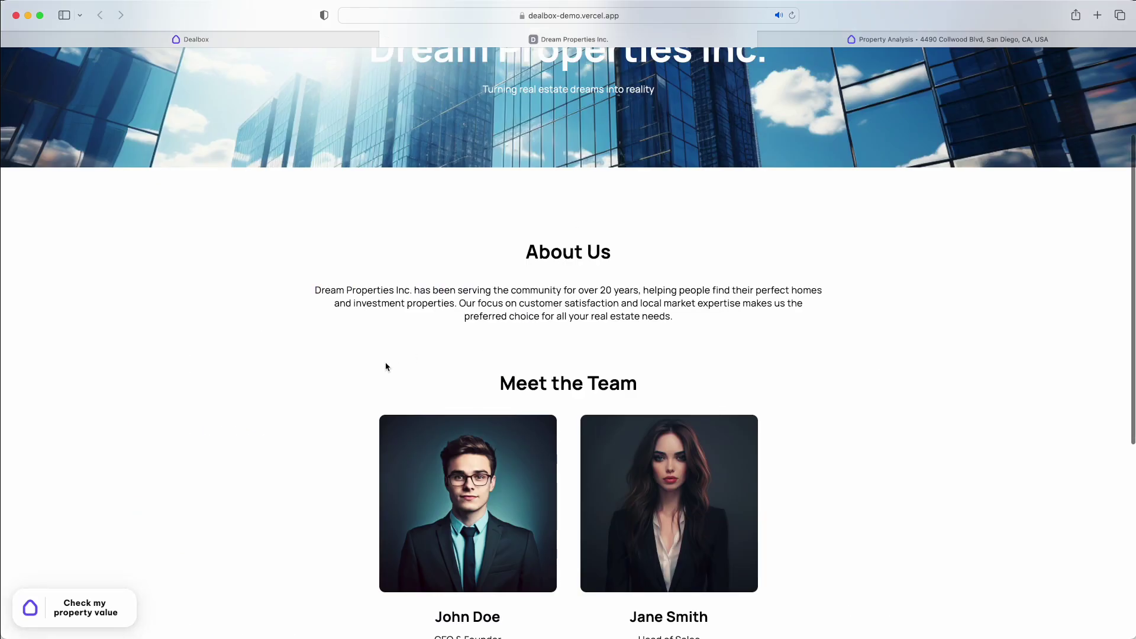
pyautogui.scroll(-3, 386, 367)
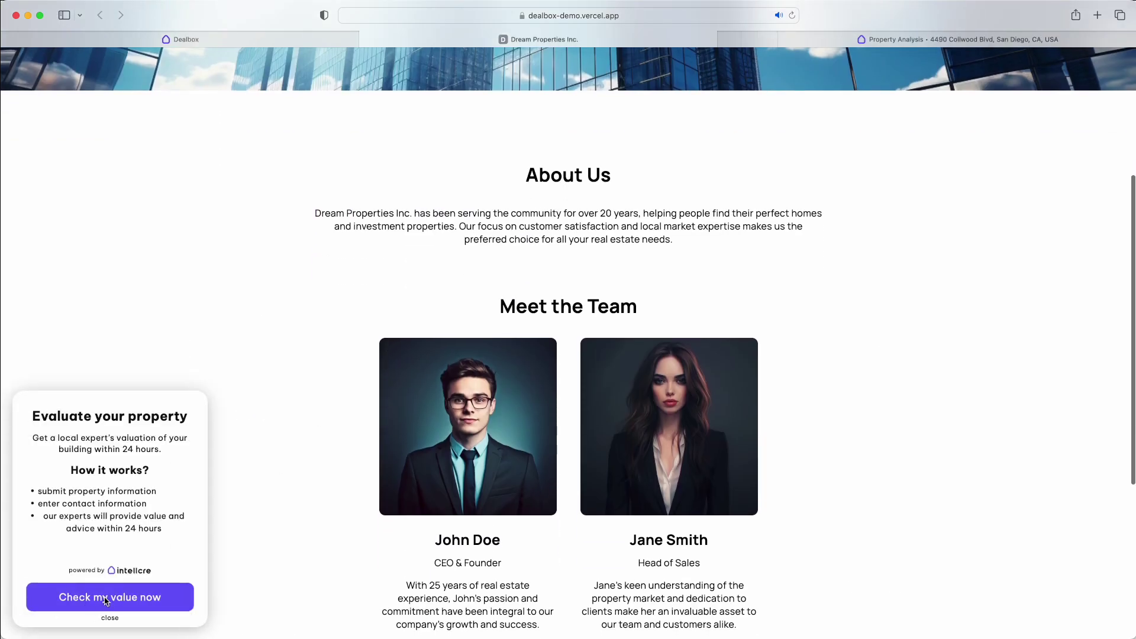
pyautogui.click(106, 600)
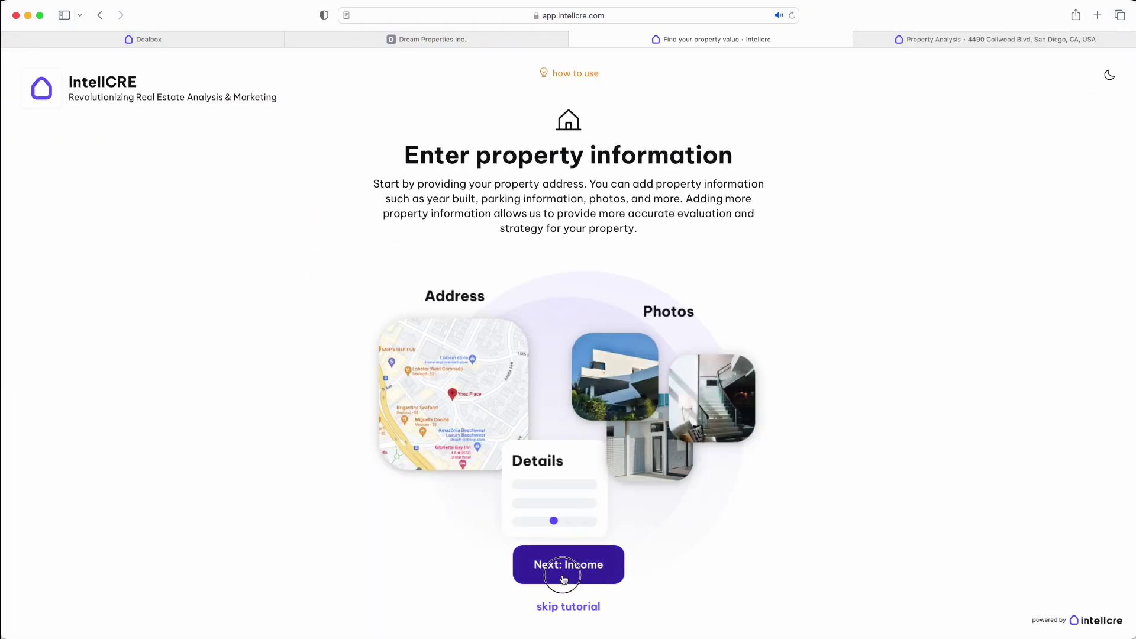
pyautogui.click(568, 565)
pyautogui.click(568, 569)
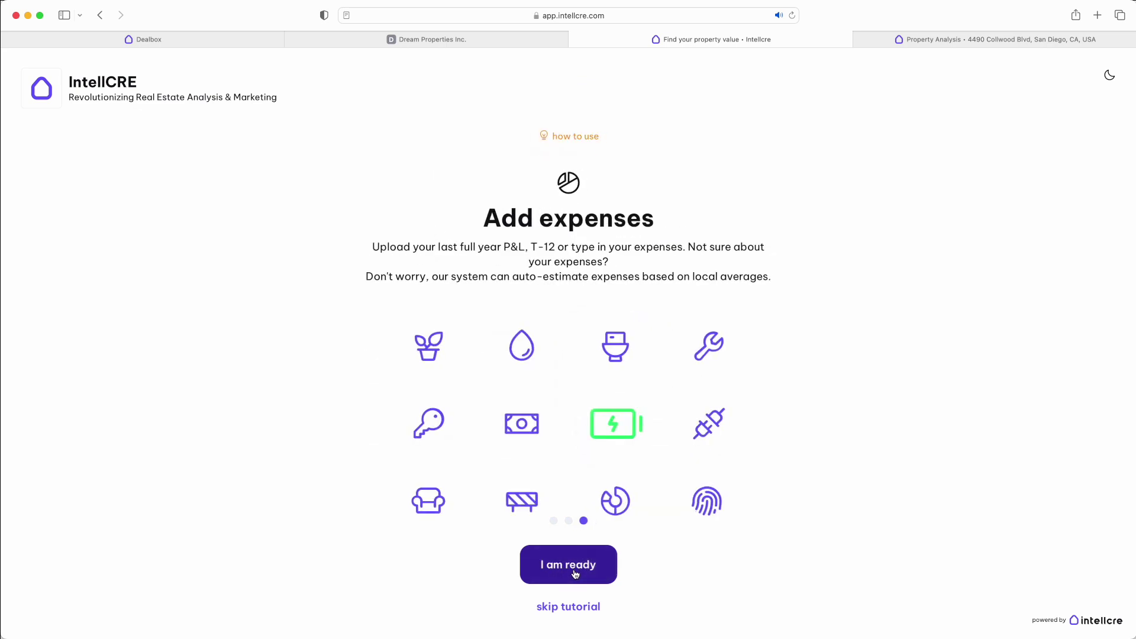
pyautogui.click(575, 573)
pyautogui.scroll(-3, 909, 428)
pyautogui.scroll(-3, 909, 427)
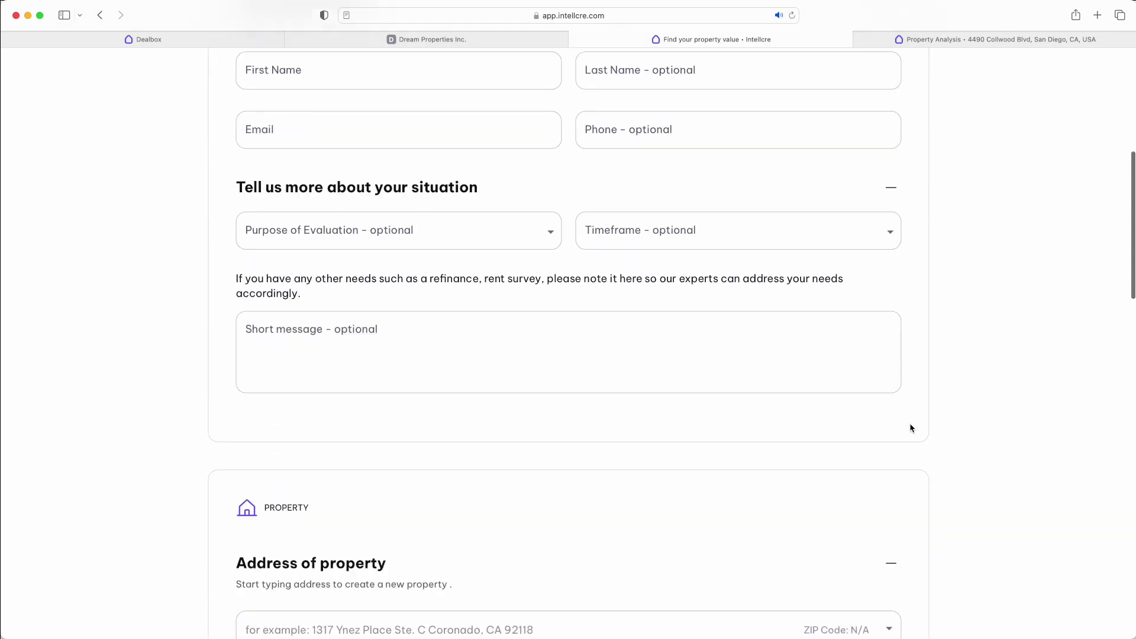
pyautogui.scroll(-3, 909, 426)
pyautogui.scroll(-3, 909, 427)
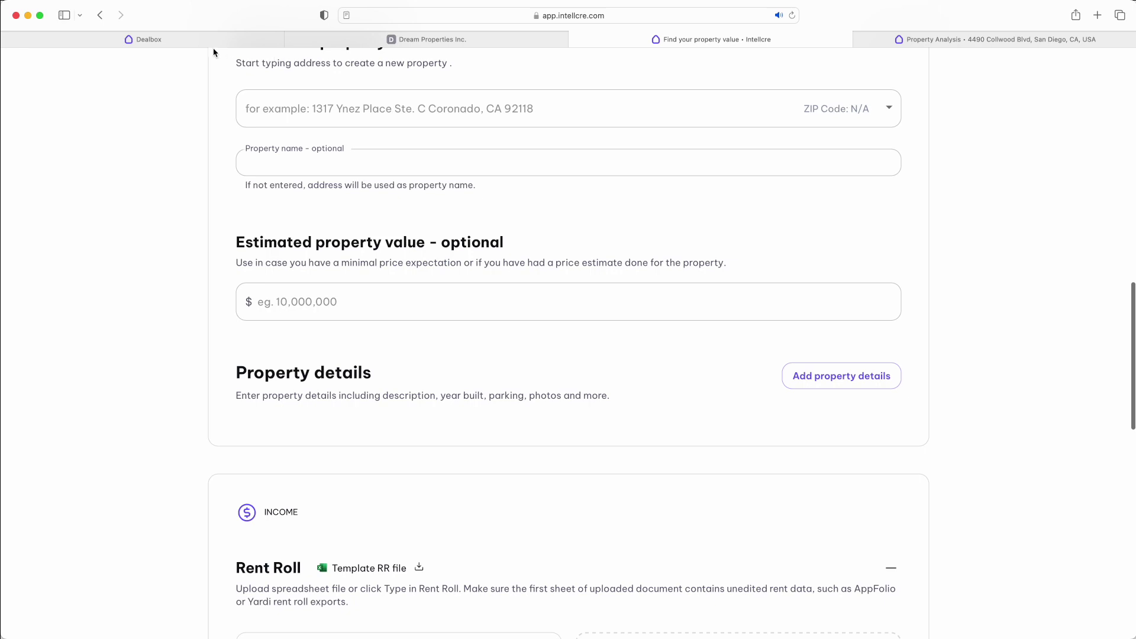
pyautogui.click(148, 40)
pyautogui.scroll(-2, 545, 294)
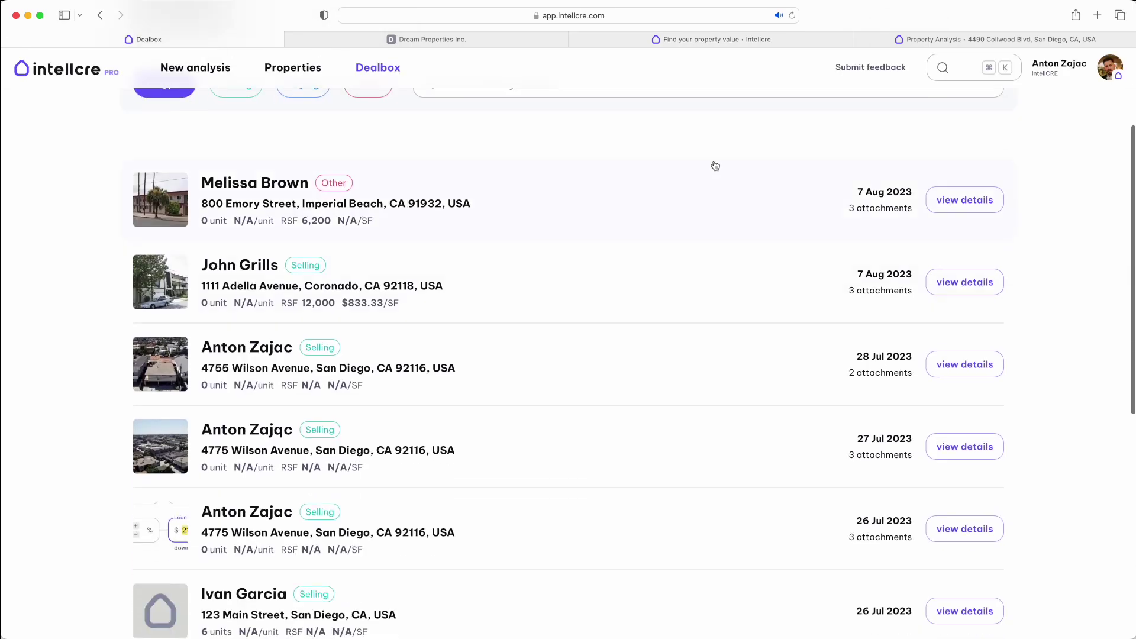
# Step: Pan the Property Analysis deal-finder map, then return through Dealbox to the Properties list
pyautogui.click(976, 40)
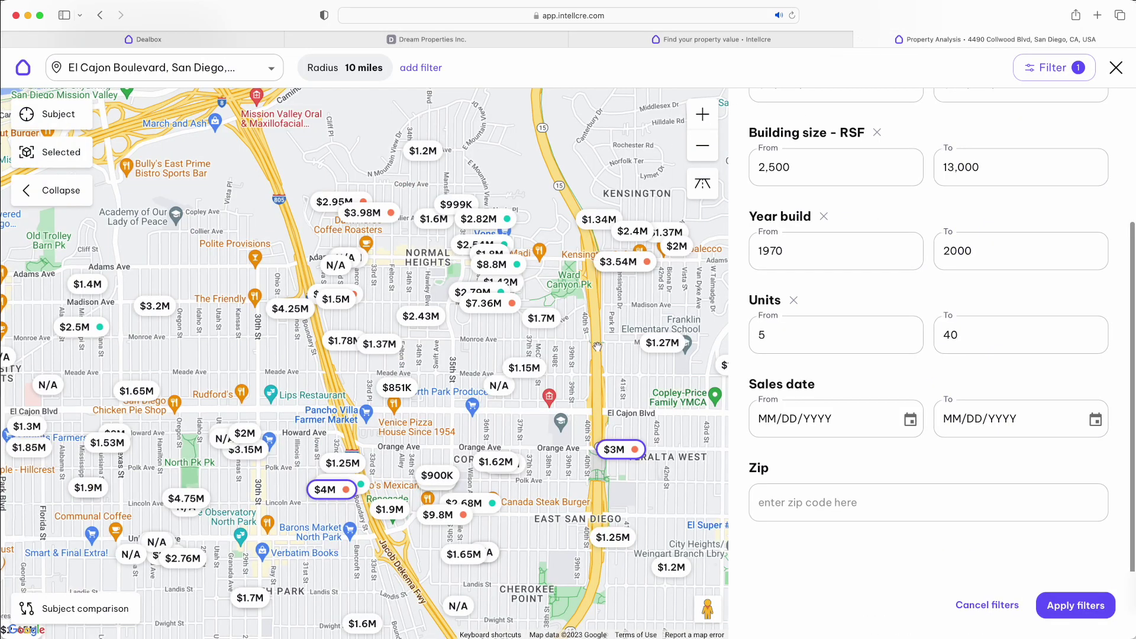
pyautogui.moveTo(597, 347); pyautogui.dragTo(581, 356)
pyautogui.scroll(-1, 978, 292)
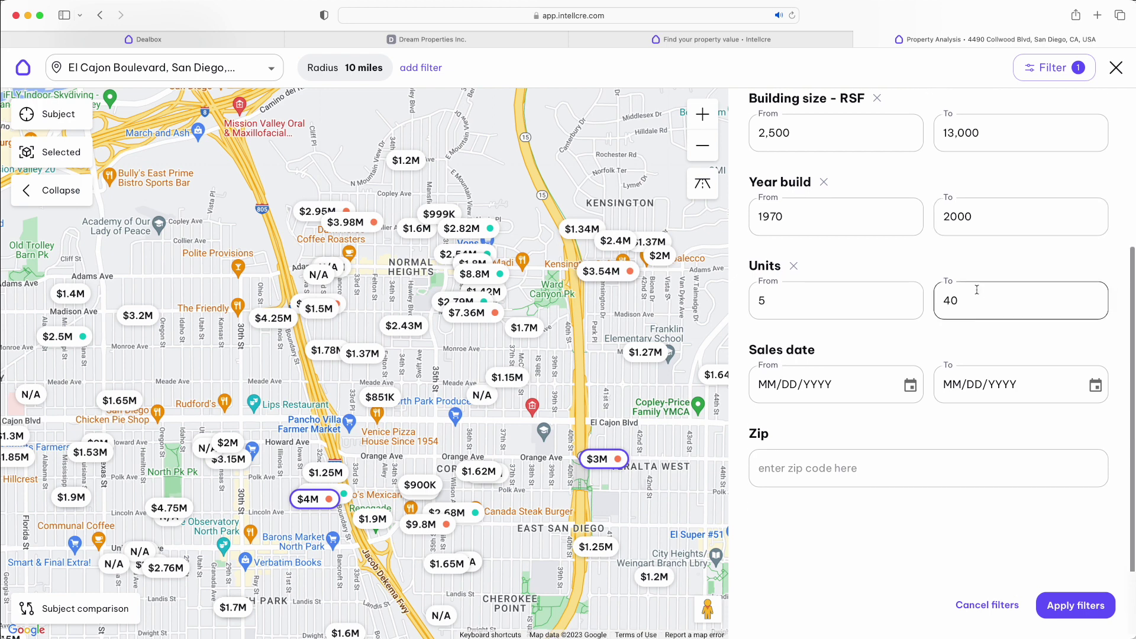
pyautogui.scroll(6, 978, 293)
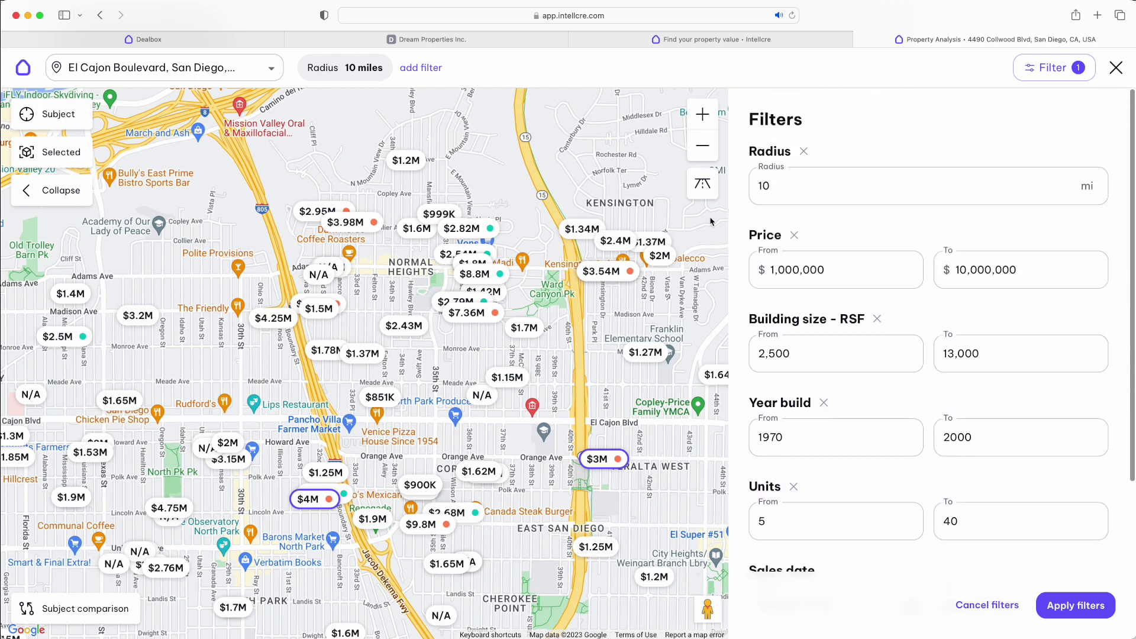
pyautogui.click(148, 40)
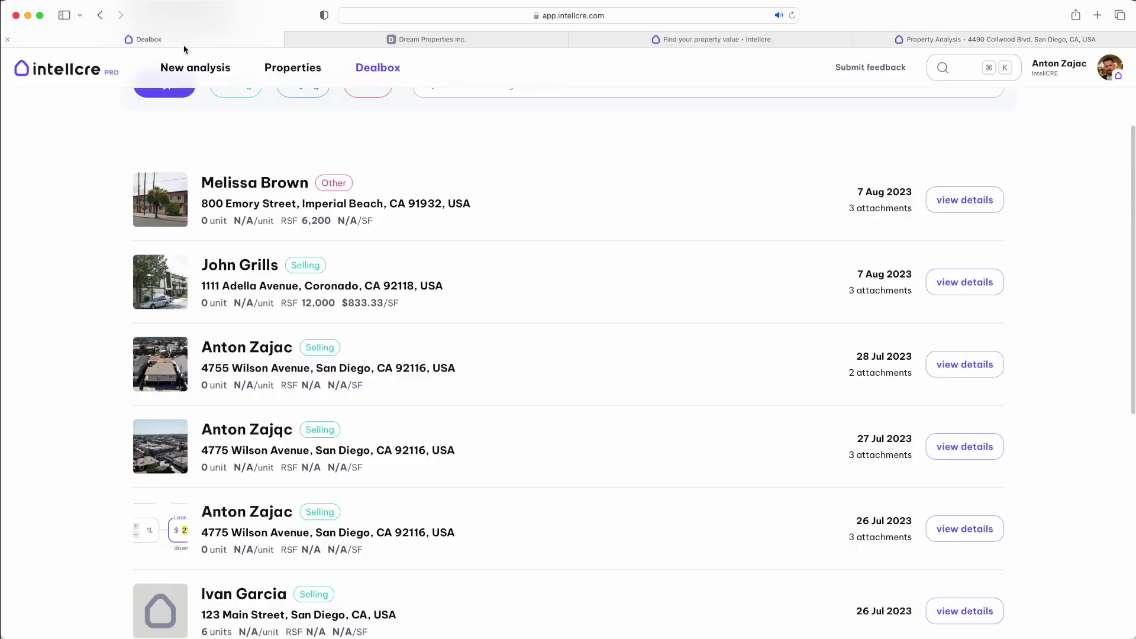
pyautogui.click(287, 69)
pyautogui.scroll(-5, 609, 224)
pyautogui.scroll(-5, 612, 214)
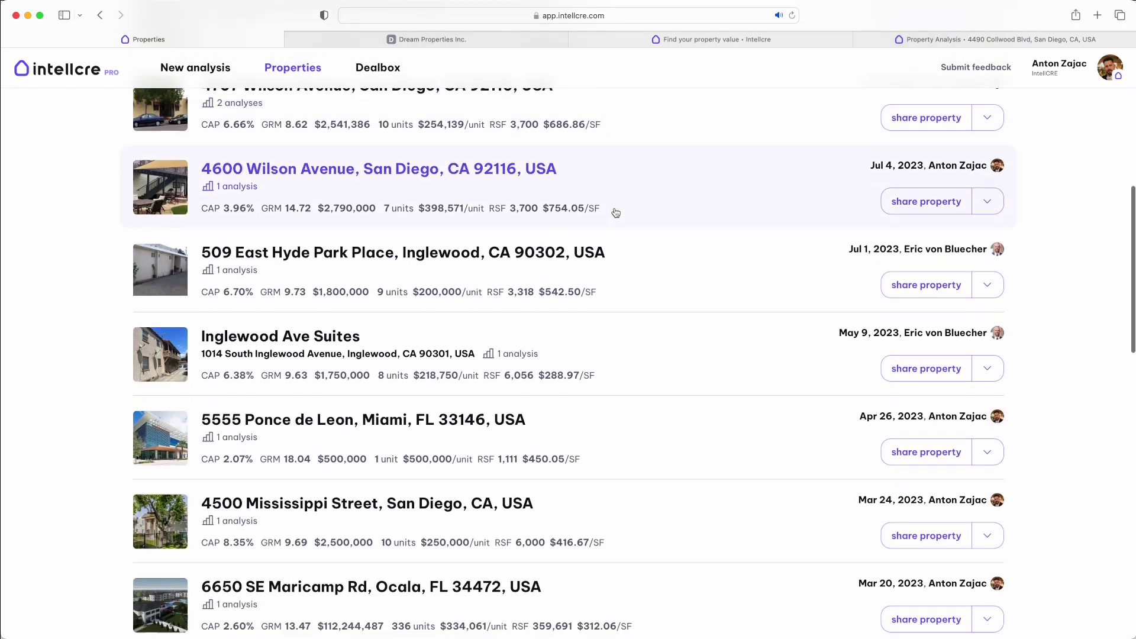
pyautogui.scroll(-5, 612, 209)
pyautogui.scroll(-5, 616, 202)
pyautogui.scroll(-5, 616, 202)
pyautogui.scroll(-4, 616, 203)
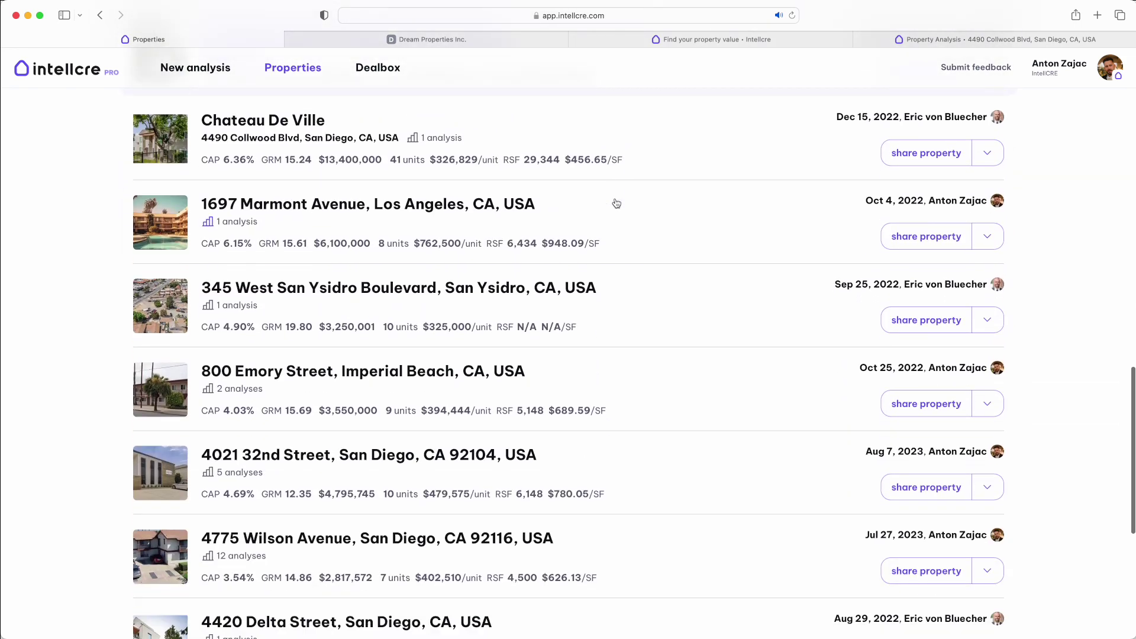
pyautogui.scroll(-5, 616, 203)
pyautogui.scroll(-4, 616, 203)
pyautogui.scroll(-2, 616, 203)
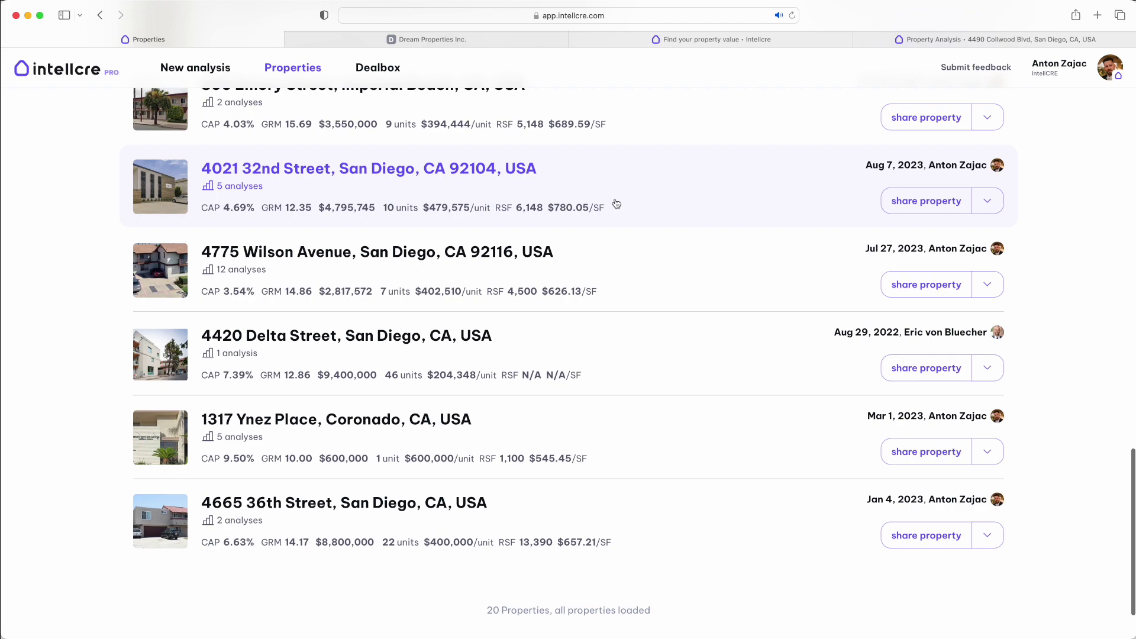